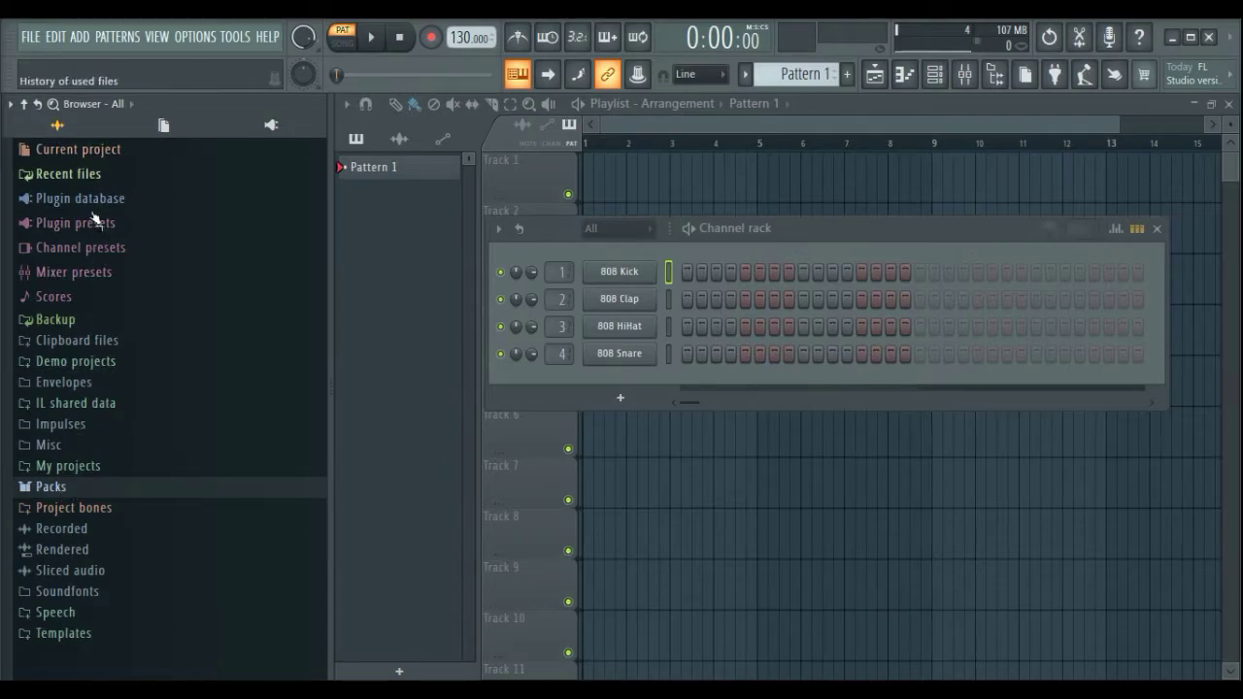
# Step: Examine the browser's top-level folders, including Current project, Recent files, Plugin database, Plugin presets, Channel presets and Clipboard files
pyautogui.click(112, 153)
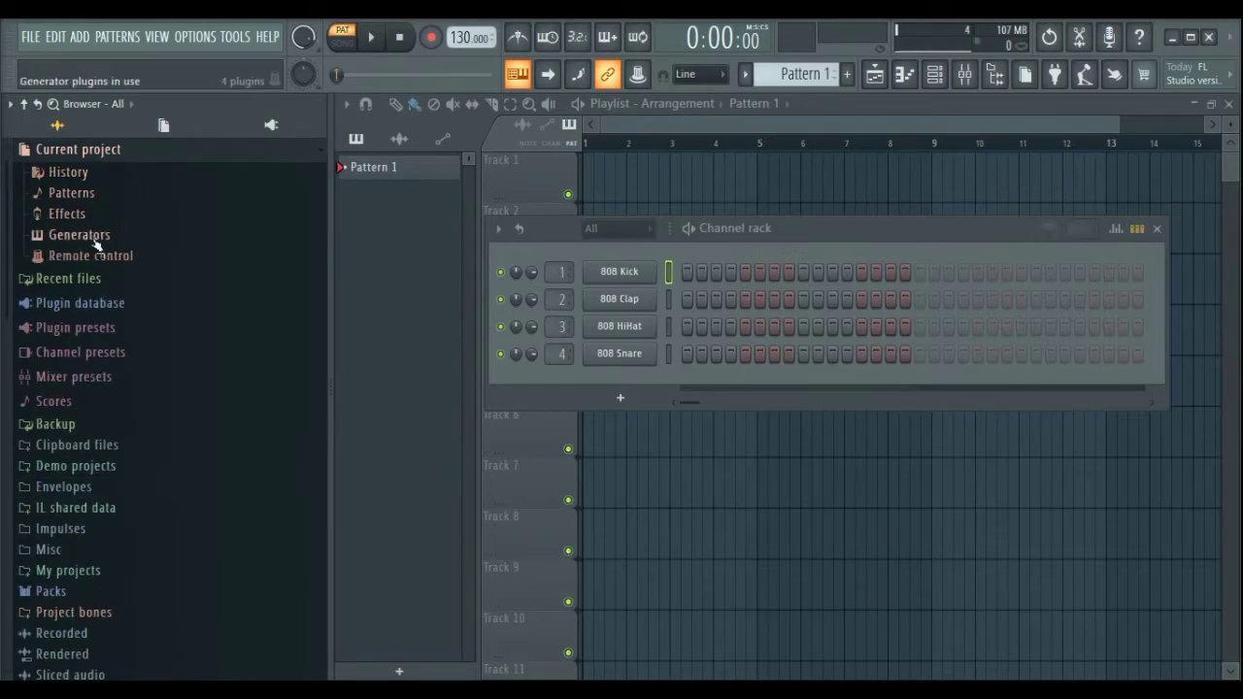
pyautogui.click(97, 151)
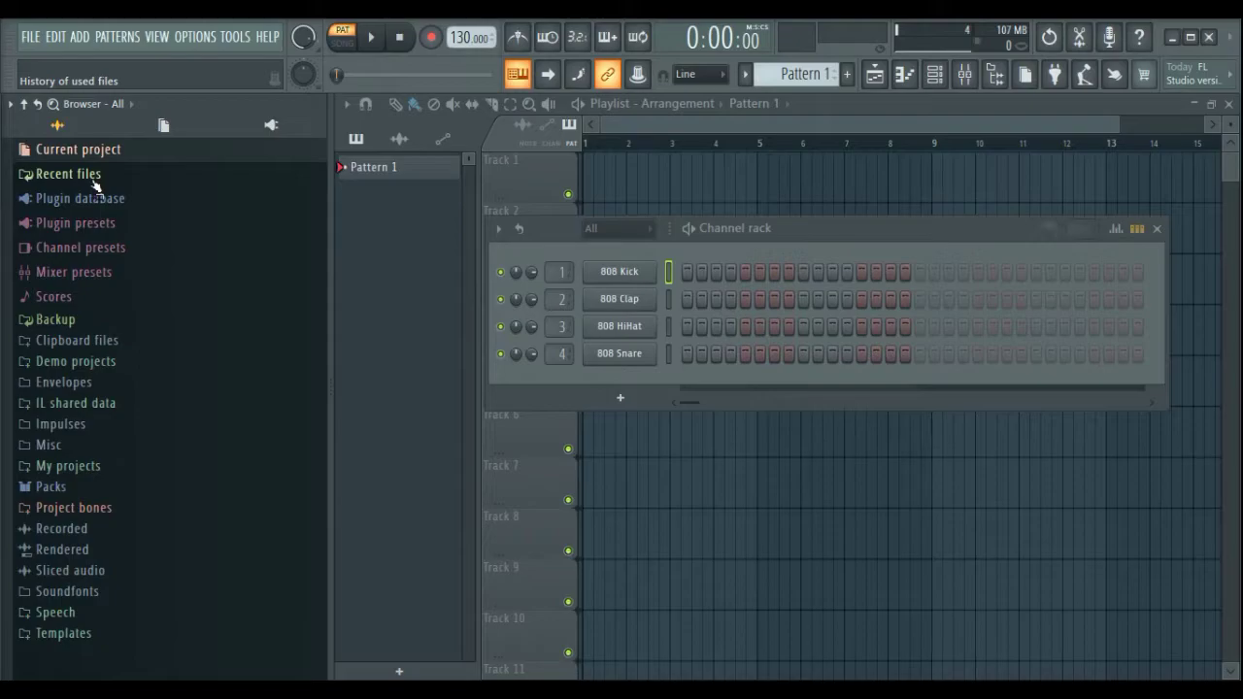
pyautogui.click(96, 177)
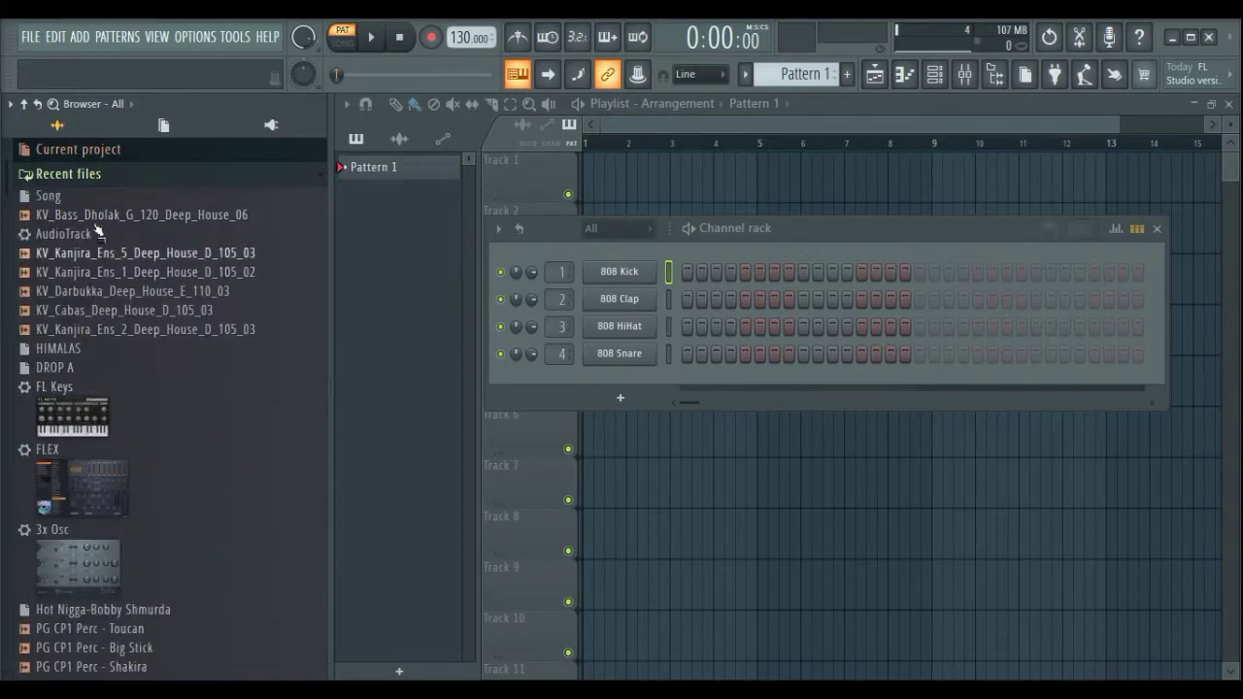
pyautogui.click(97, 176)
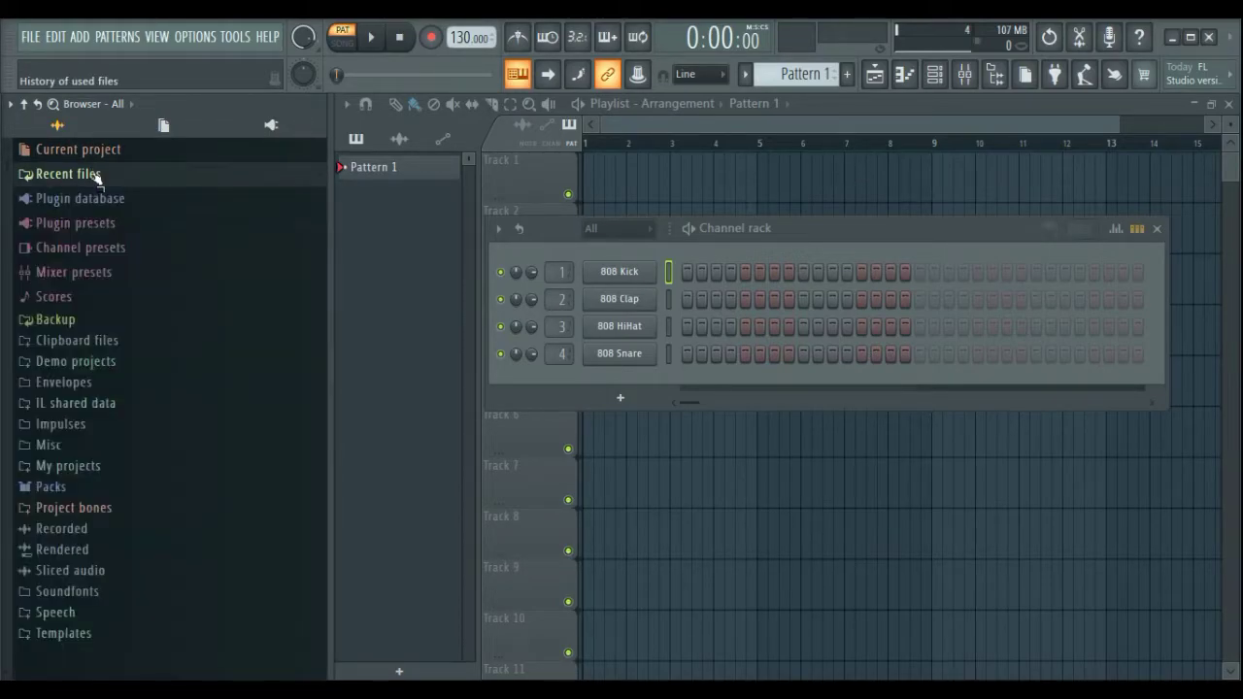
pyautogui.click(116, 200)
pyautogui.click(114, 201)
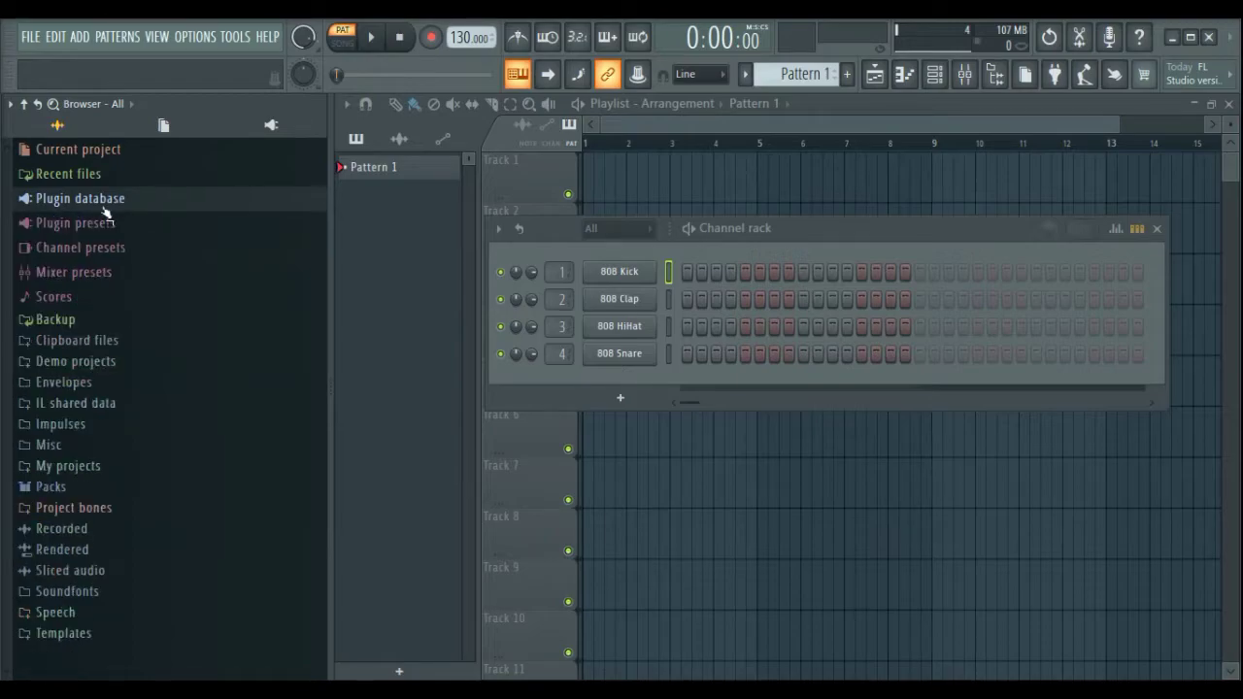
pyautogui.click(97, 224)
pyautogui.click(101, 225)
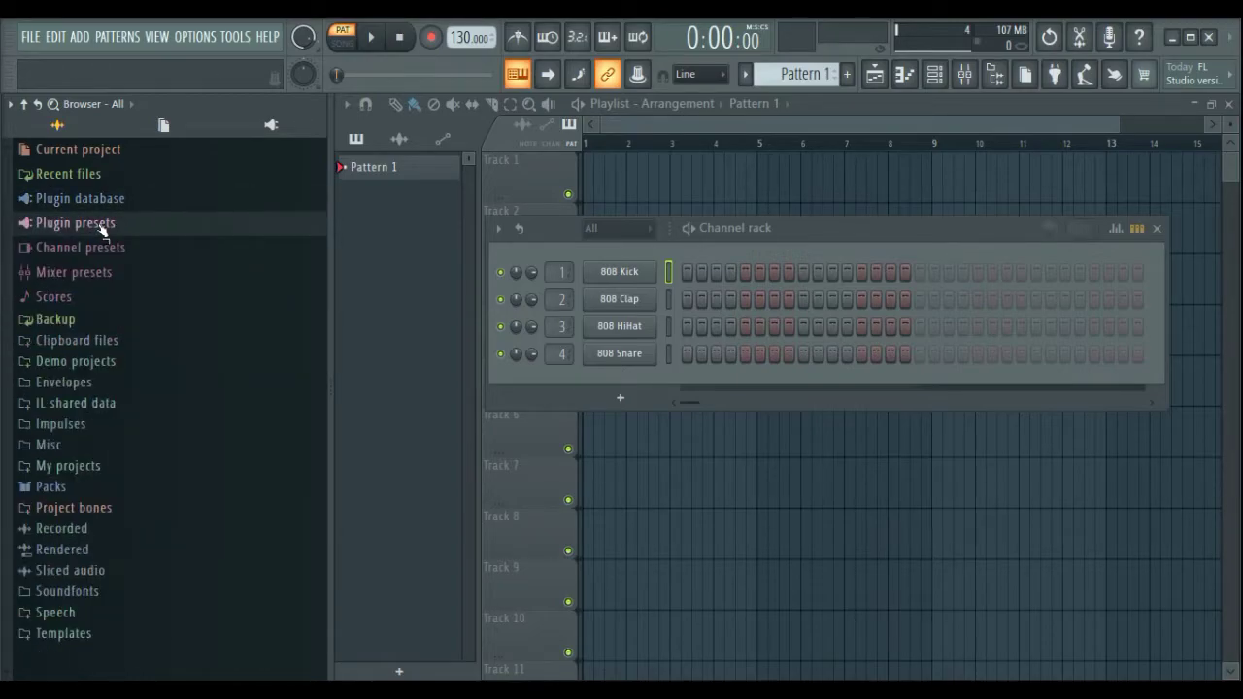
pyautogui.click(98, 248)
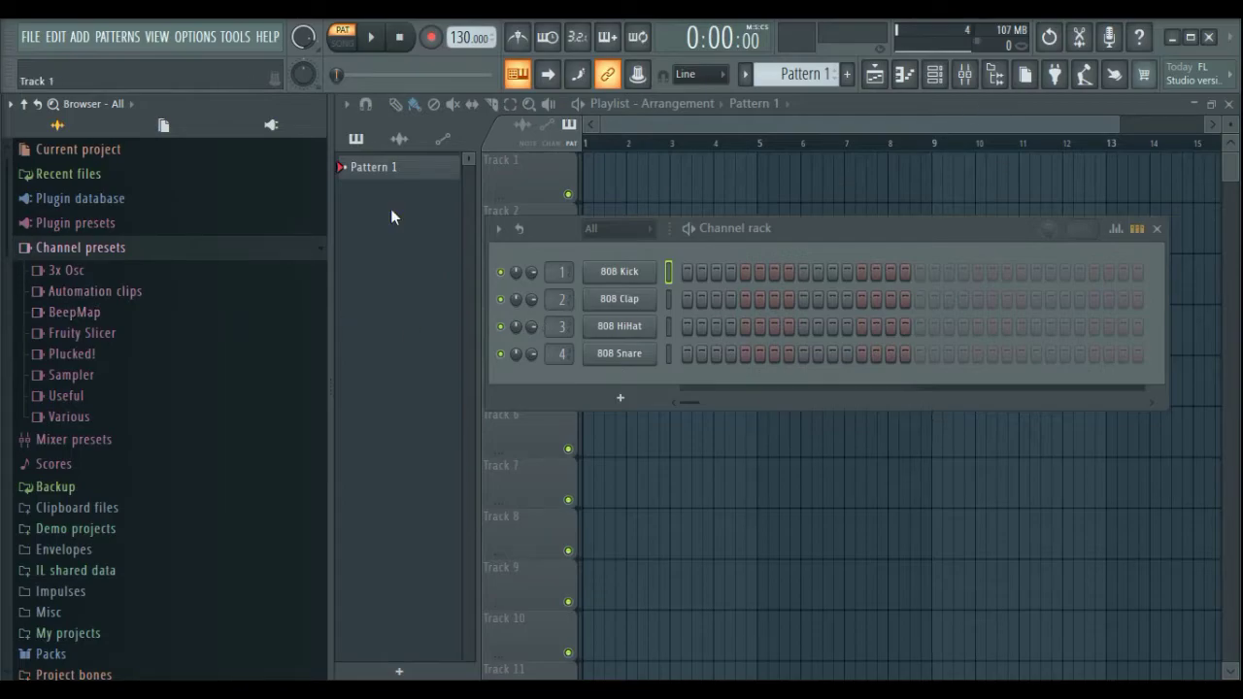
pyautogui.click(108, 252)
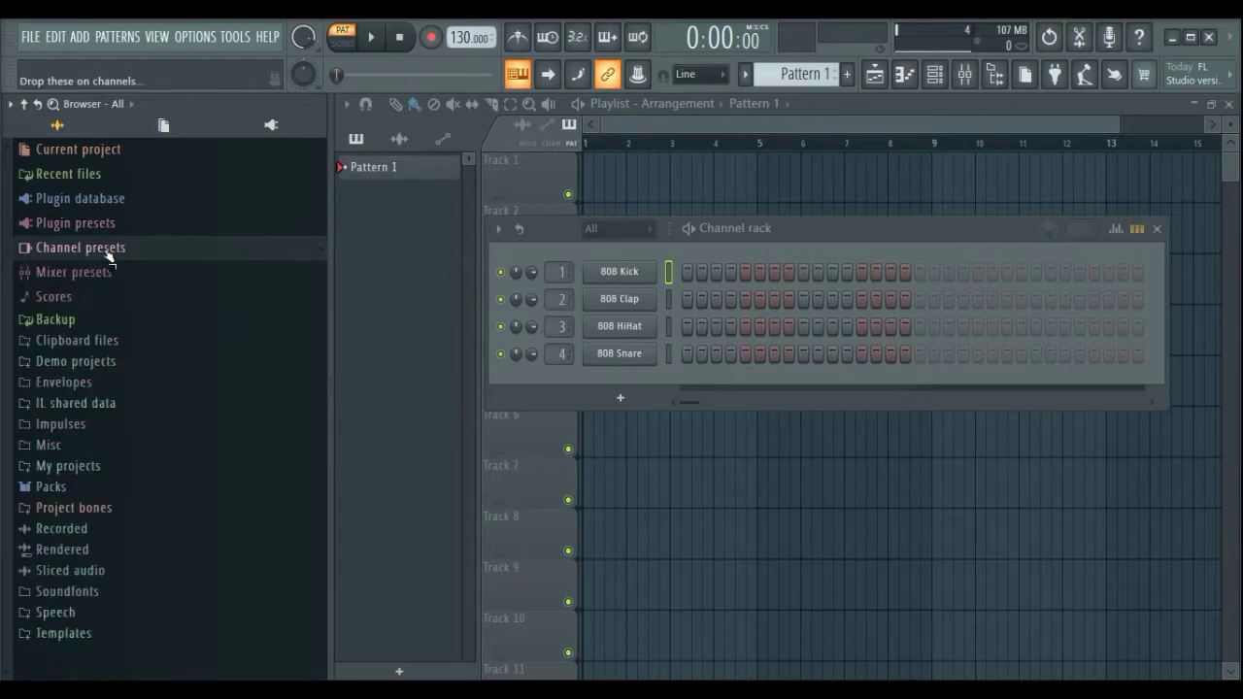
pyautogui.click(108, 345)
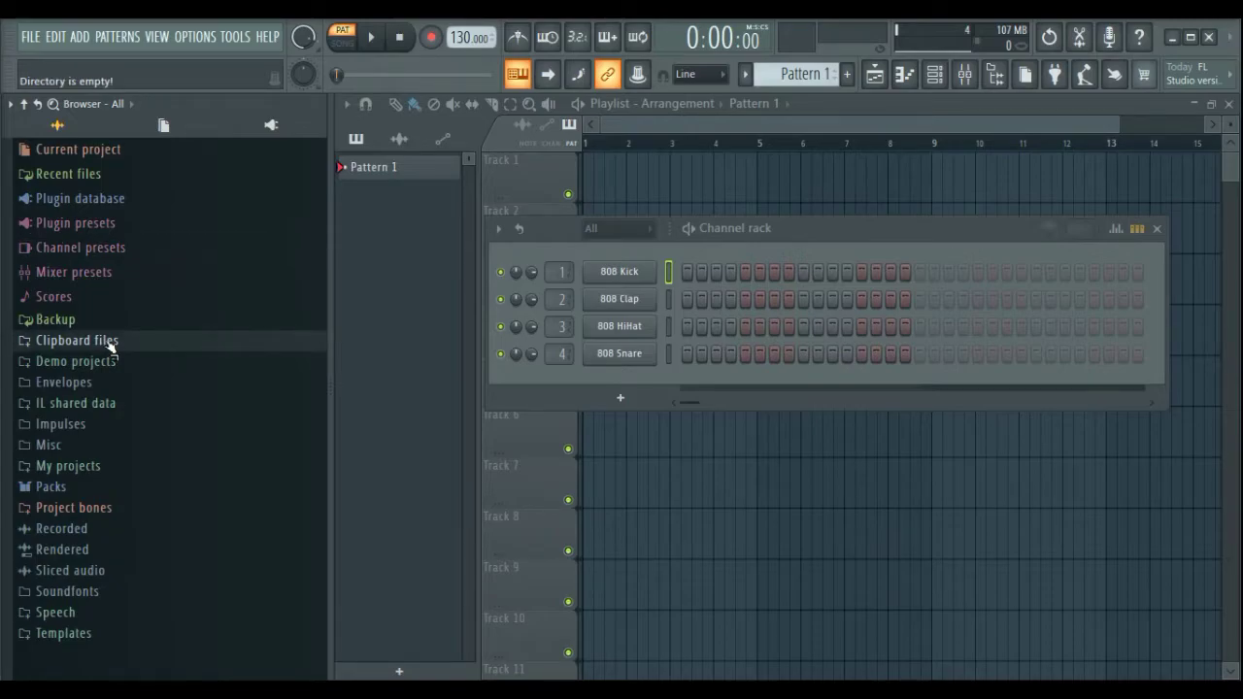
# Step: Look through the Demo projects folder, checking the projects under Demo songs and Performance mode
pyautogui.click(102, 367)
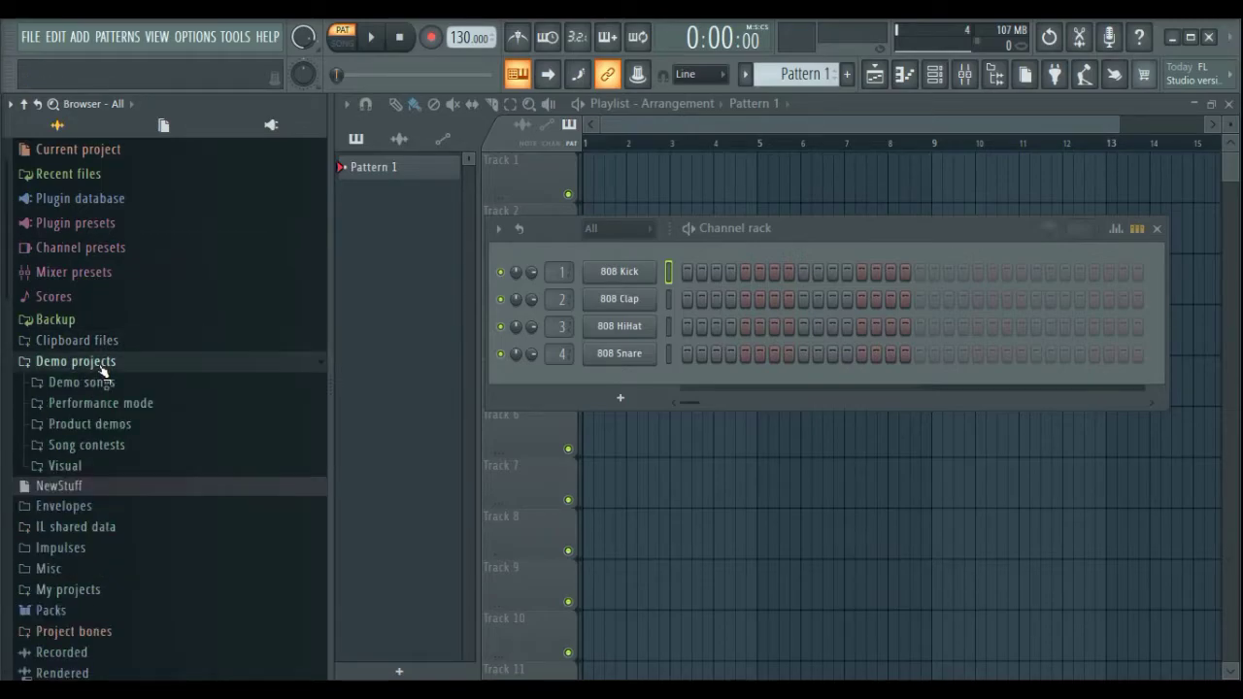
pyautogui.click(100, 382)
pyautogui.scroll(-5, 146, 437)
pyautogui.scroll(5, 194, 408)
pyautogui.scroll(-5, 216, 387)
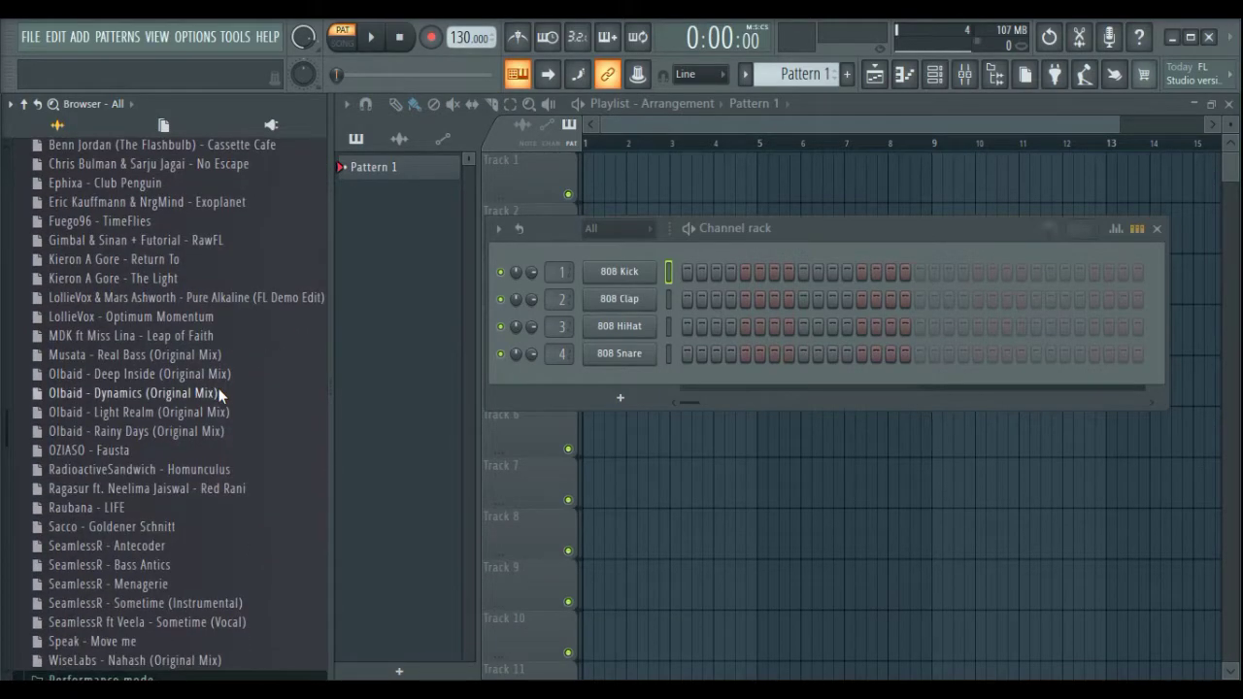
pyautogui.scroll(5, 219, 389)
pyautogui.click(79, 316)
pyautogui.click(102, 319)
pyautogui.click(107, 299)
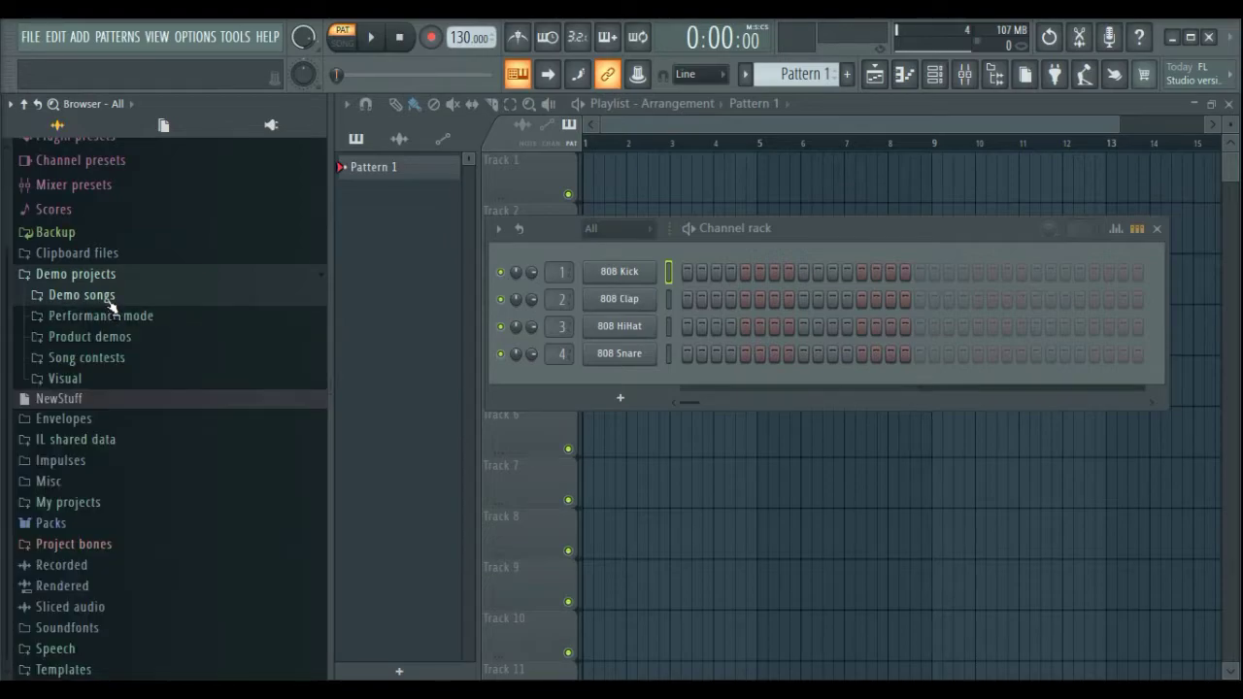
pyautogui.click(102, 297)
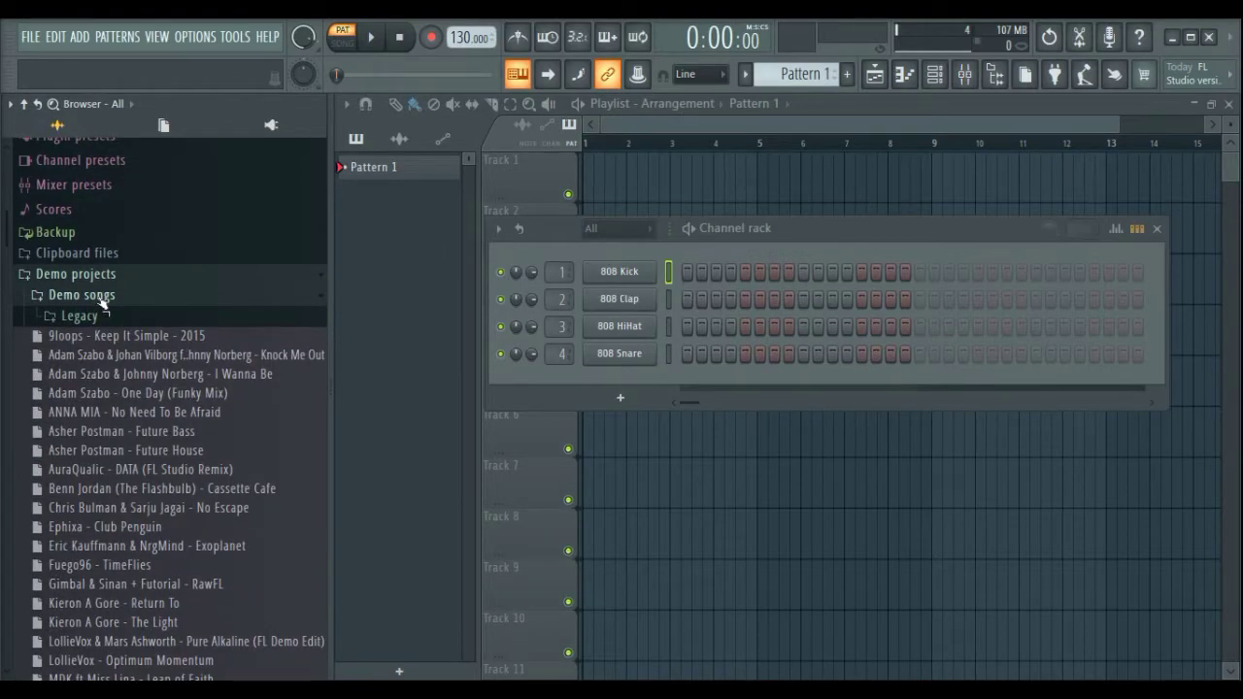
pyautogui.click(102, 299)
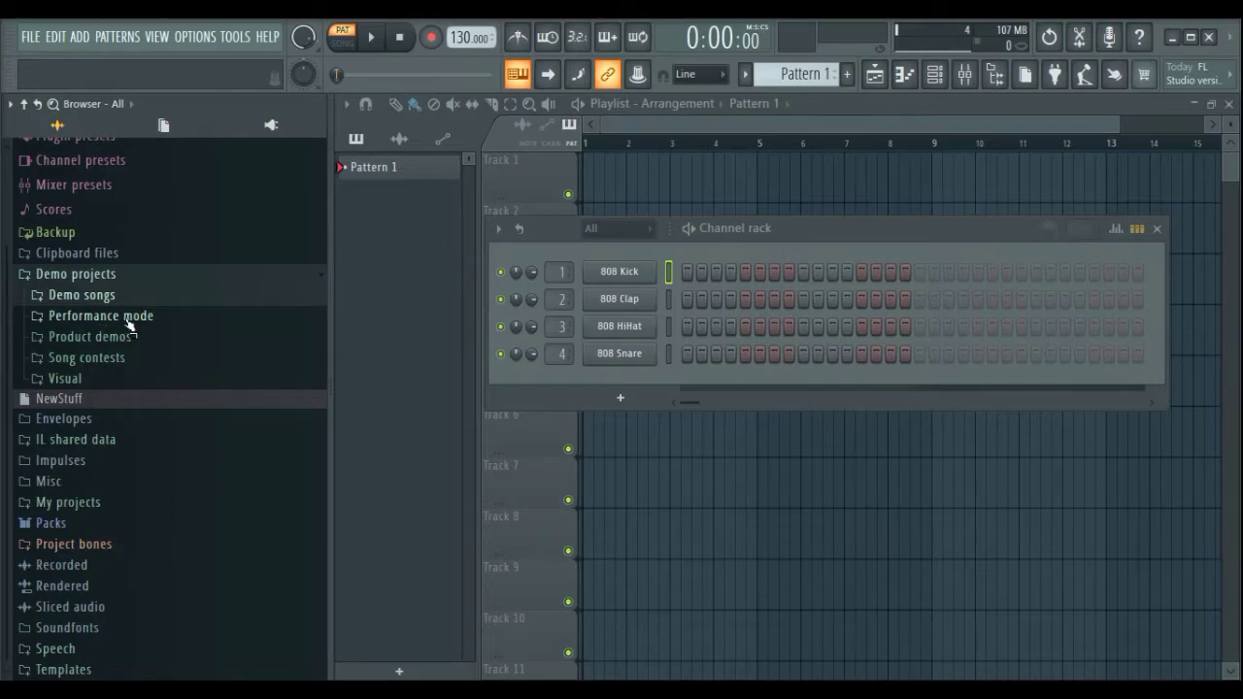
pyautogui.click(129, 320)
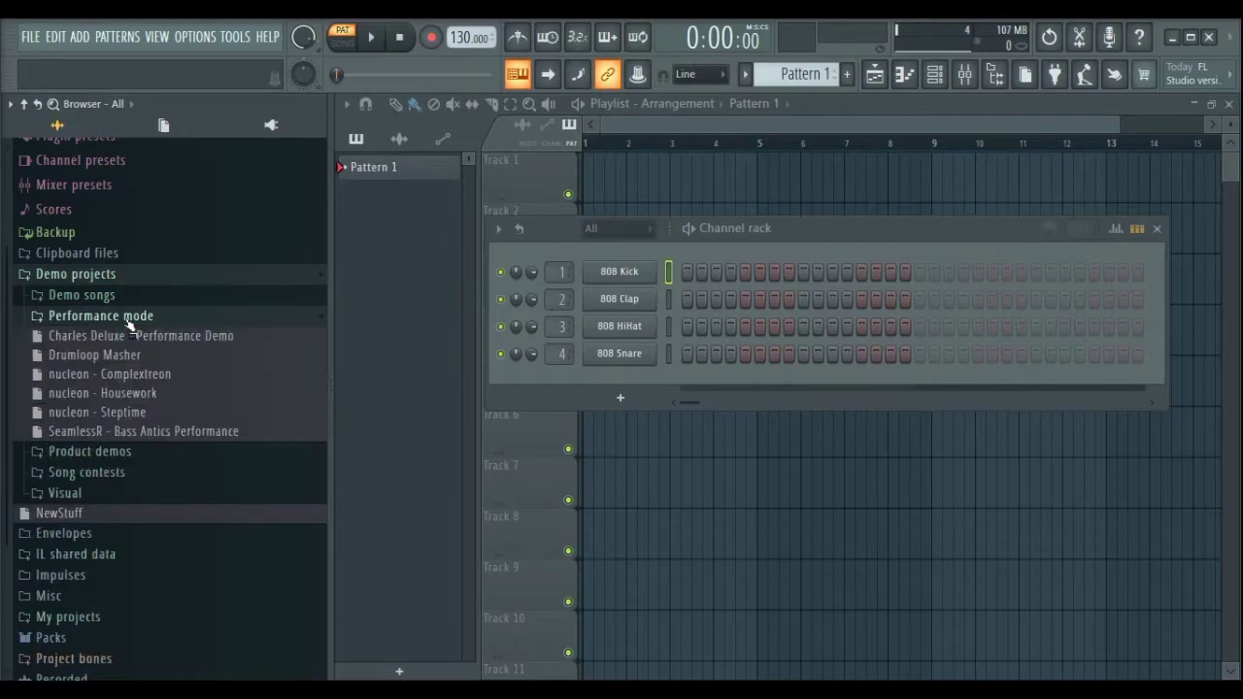
pyautogui.click(129, 321)
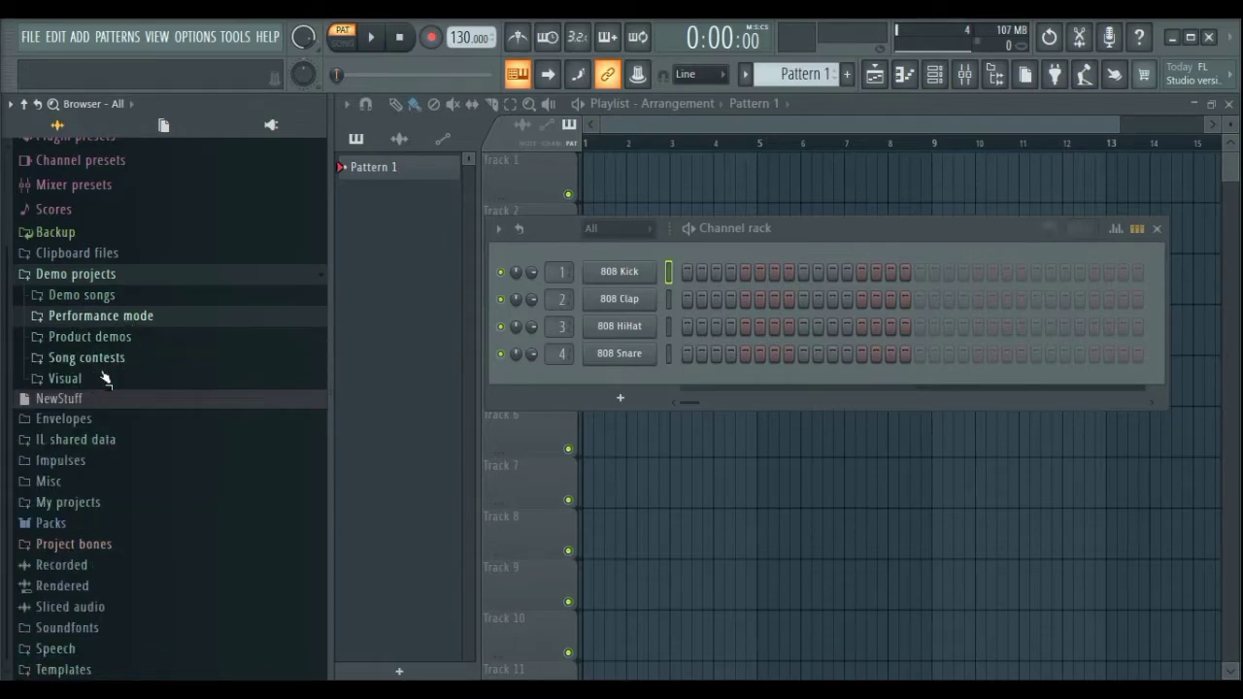
pyautogui.click(101, 275)
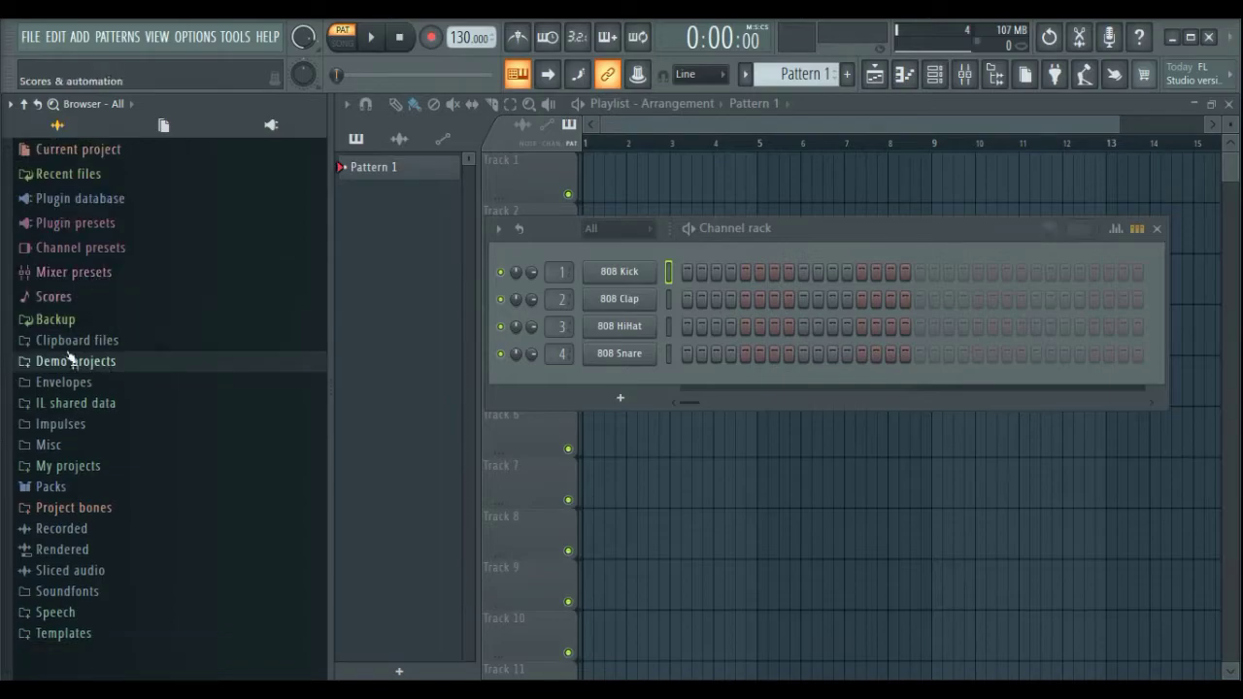
# Step: Look through the Impulses folder's Real Spaces files and the saved projects in My projects
pyautogui.click(76, 430)
pyautogui.scroll(-2, 111, 455)
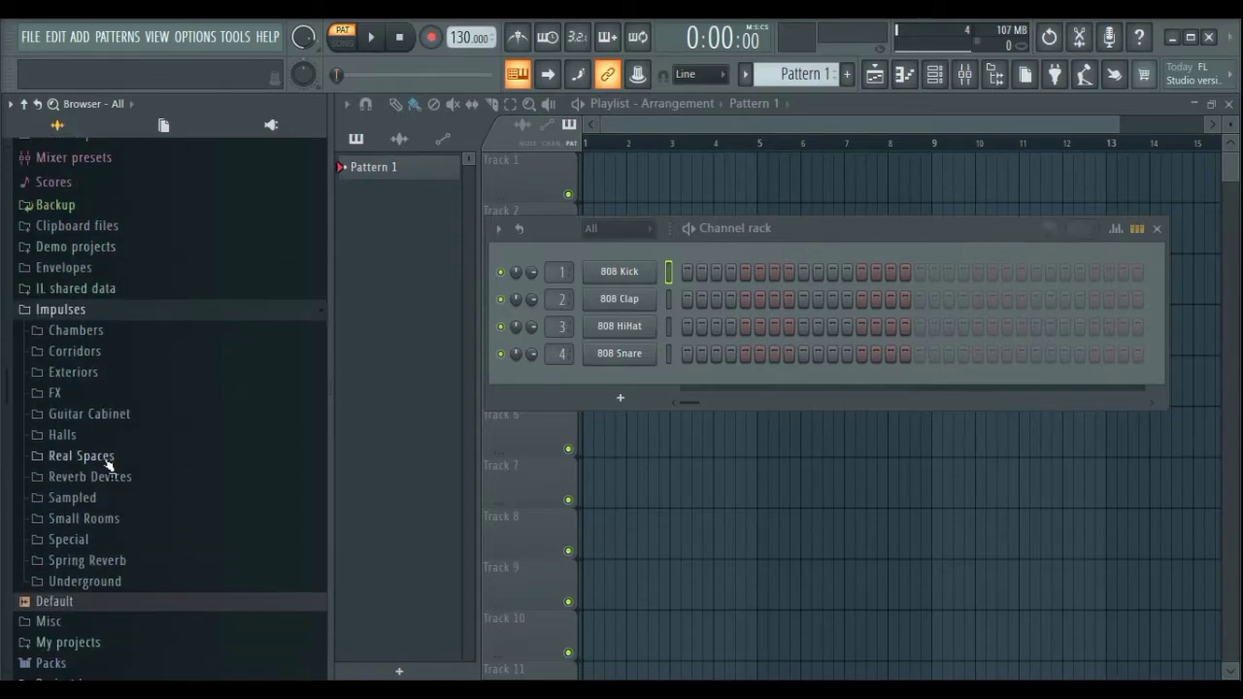
pyautogui.click(107, 458)
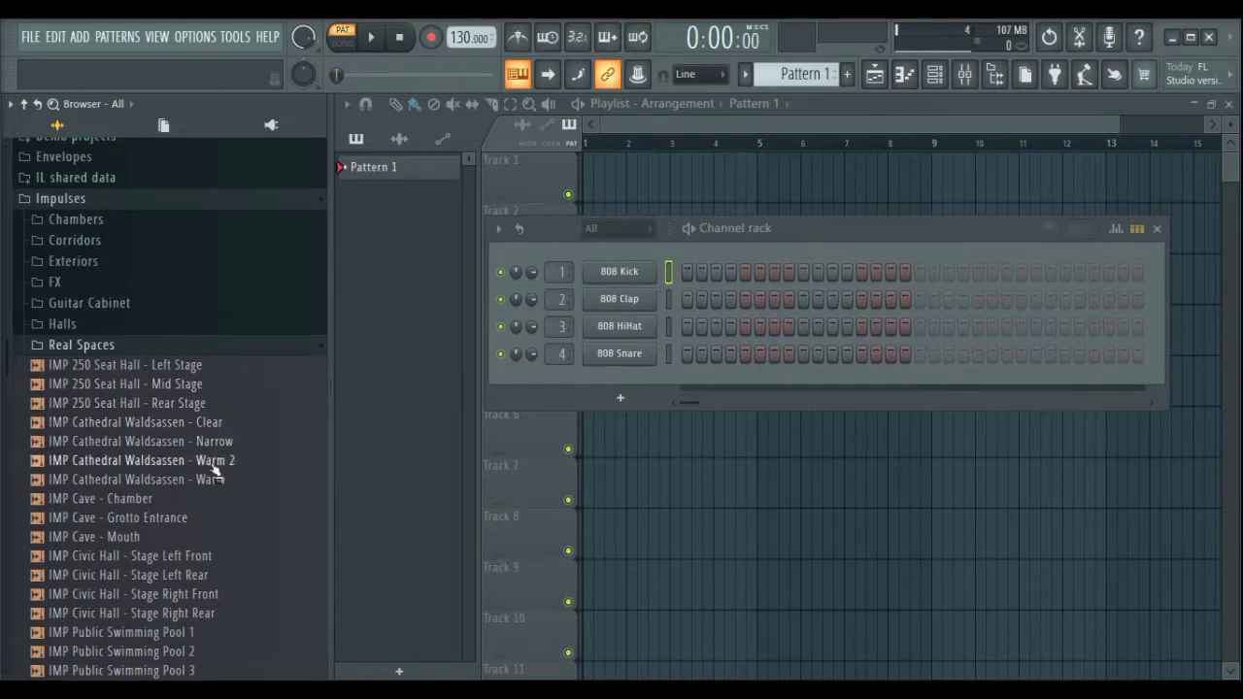
pyautogui.click(102, 348)
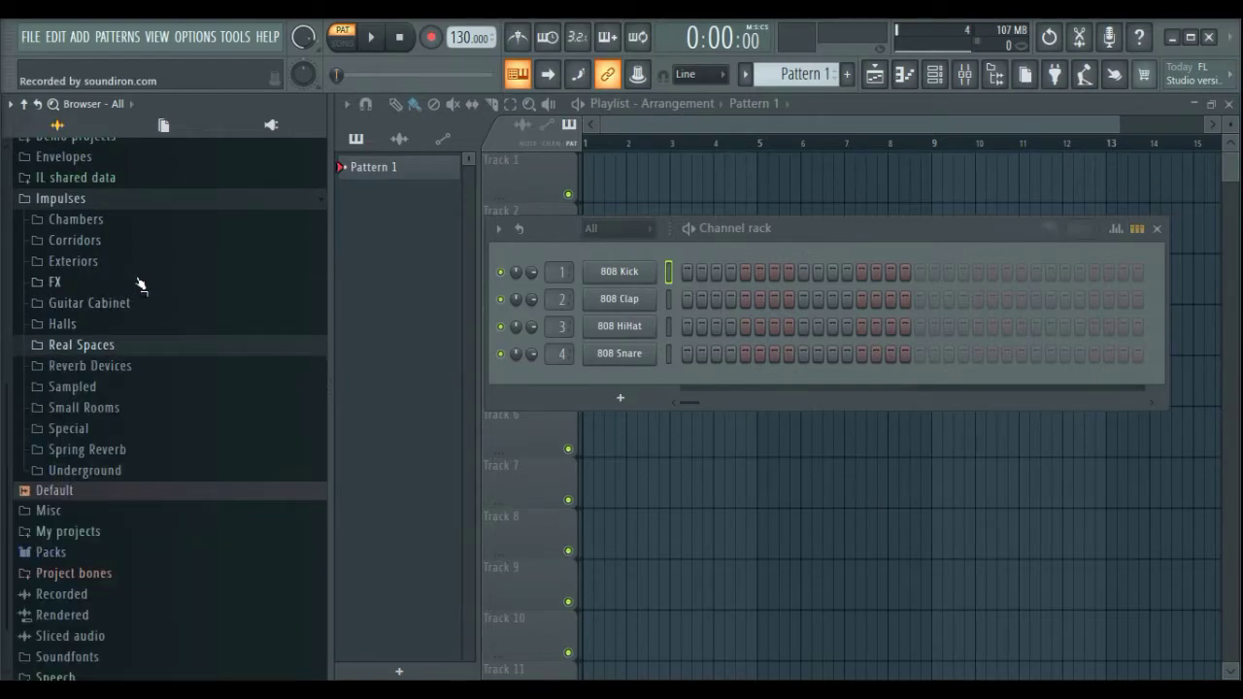
pyautogui.click(78, 199)
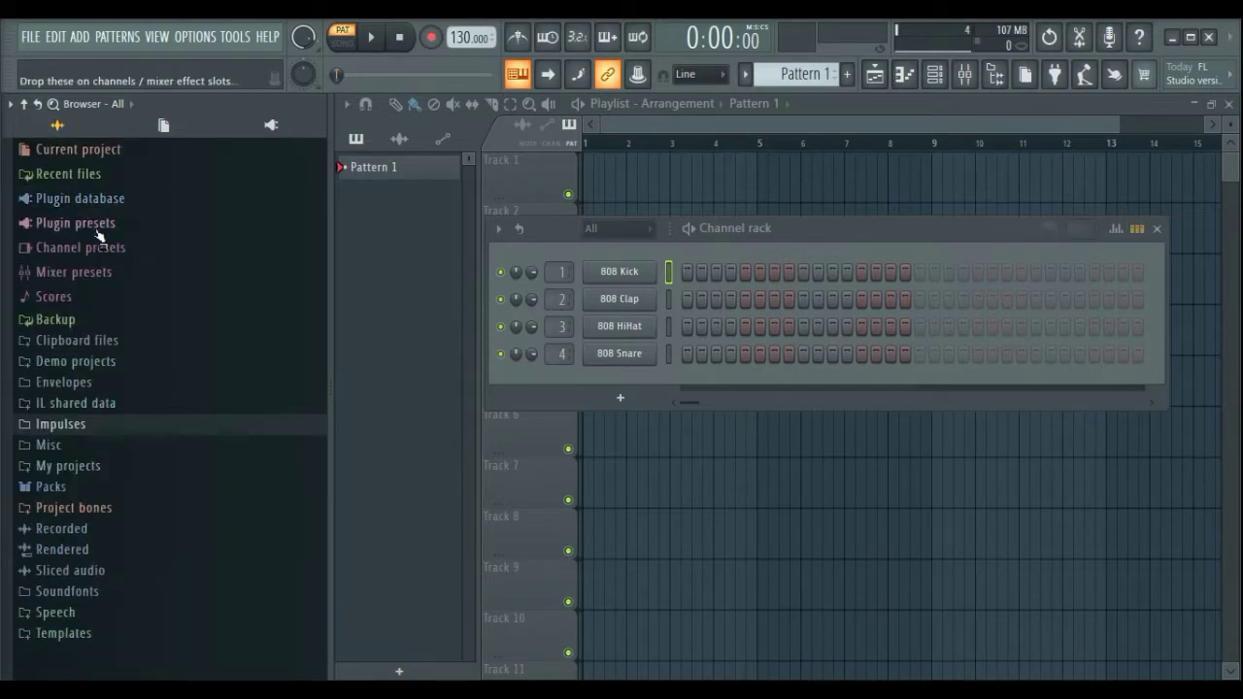
pyautogui.click(96, 468)
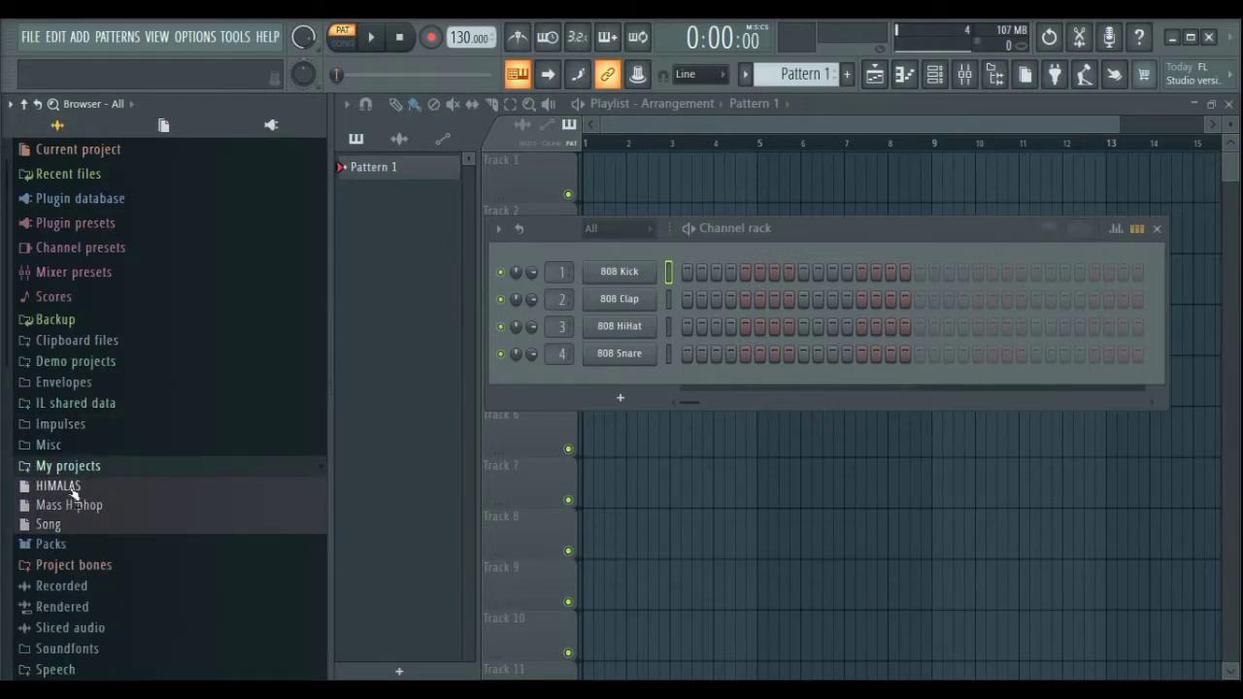
pyautogui.click(86, 469)
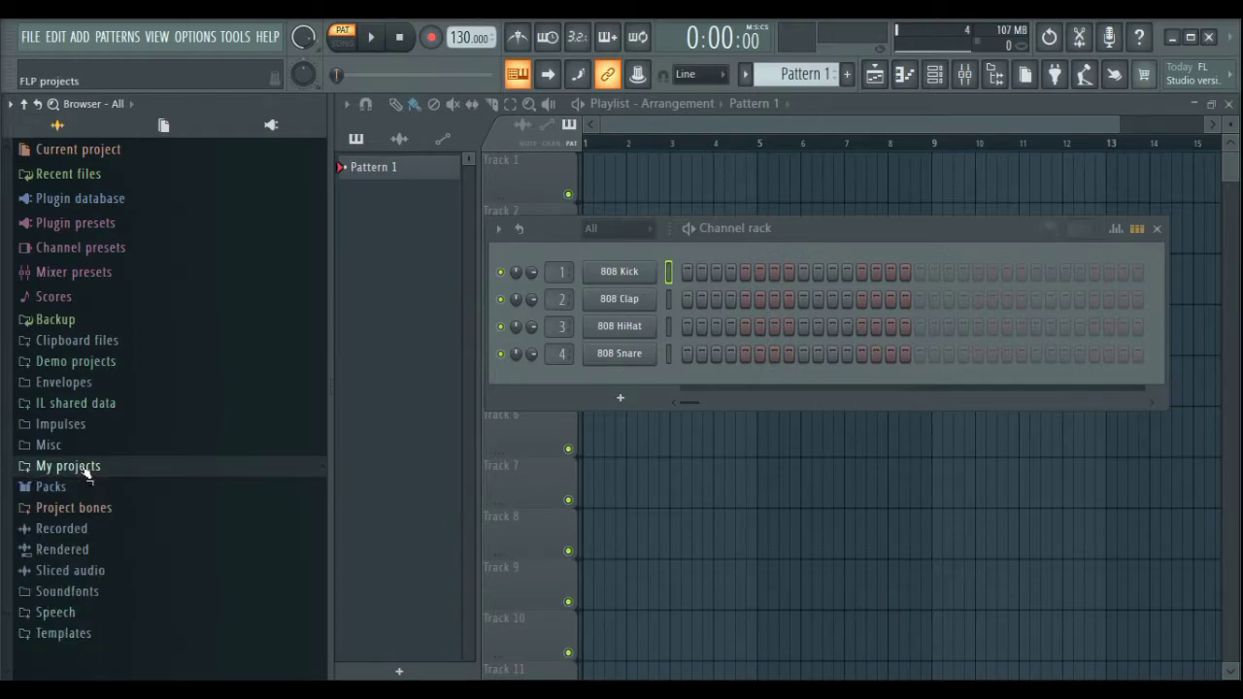
# Step: Open the Kicks folder of the Drums pack and preview kick samples, including FPC 3 Kick
pyautogui.click(73, 487)
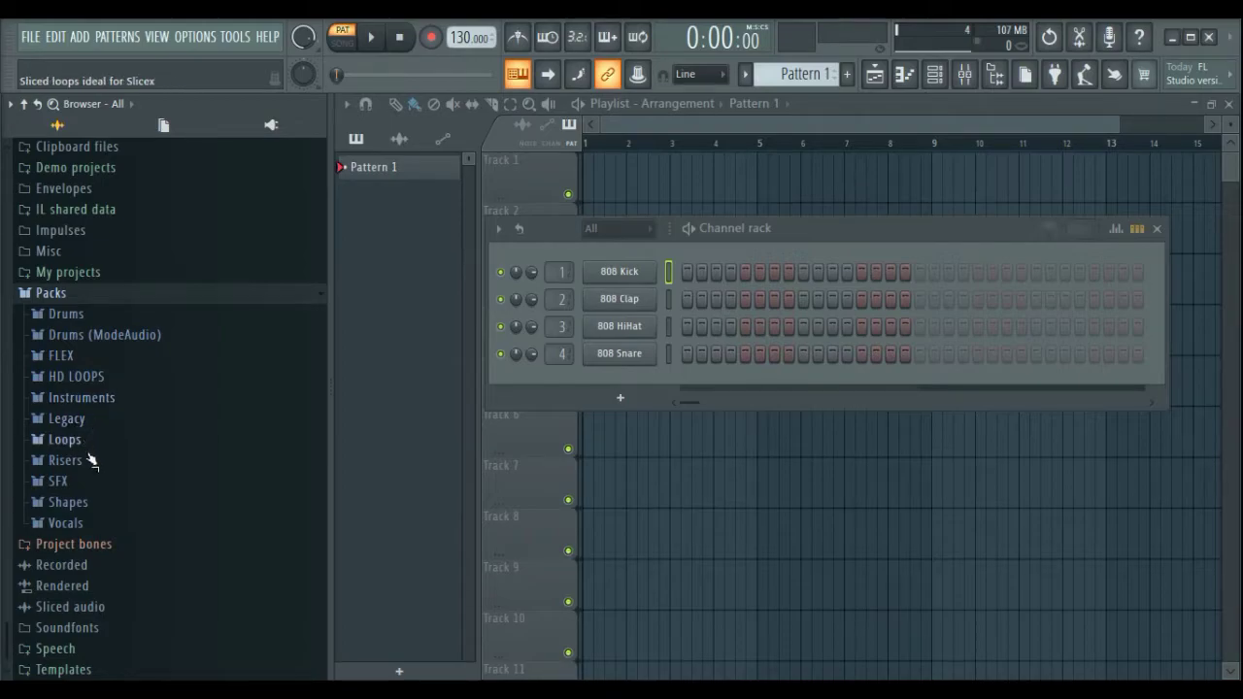
pyautogui.click(66, 314)
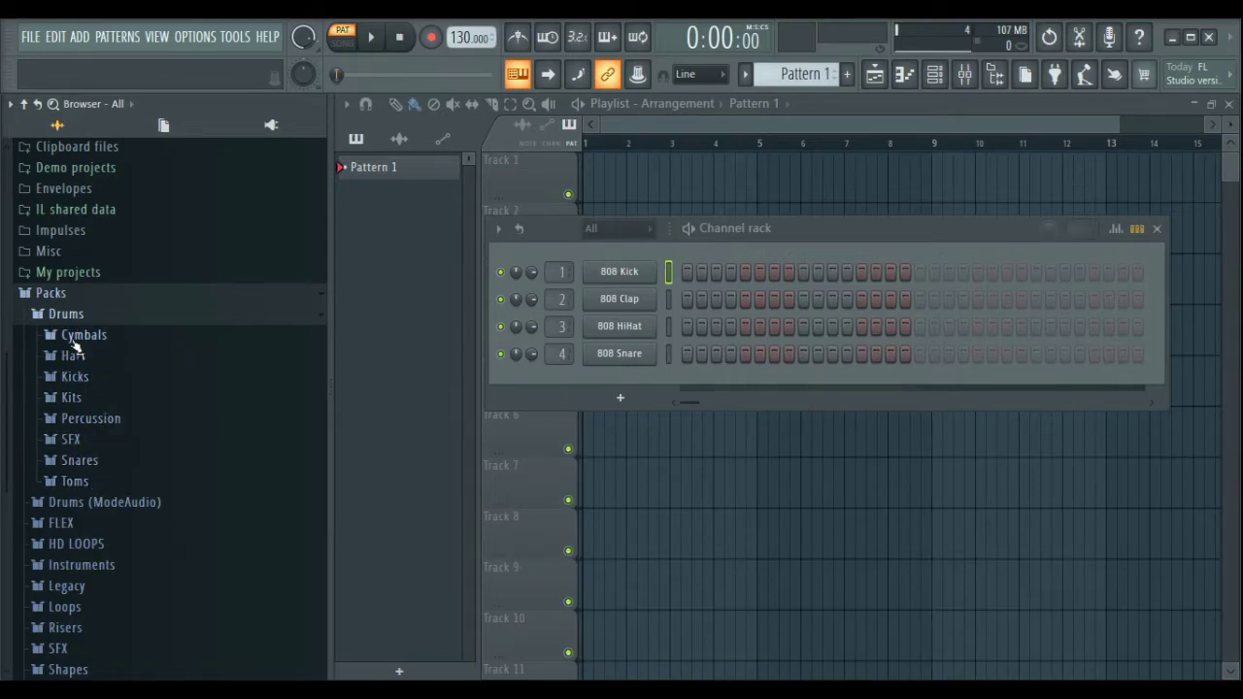
pyautogui.click(86, 383)
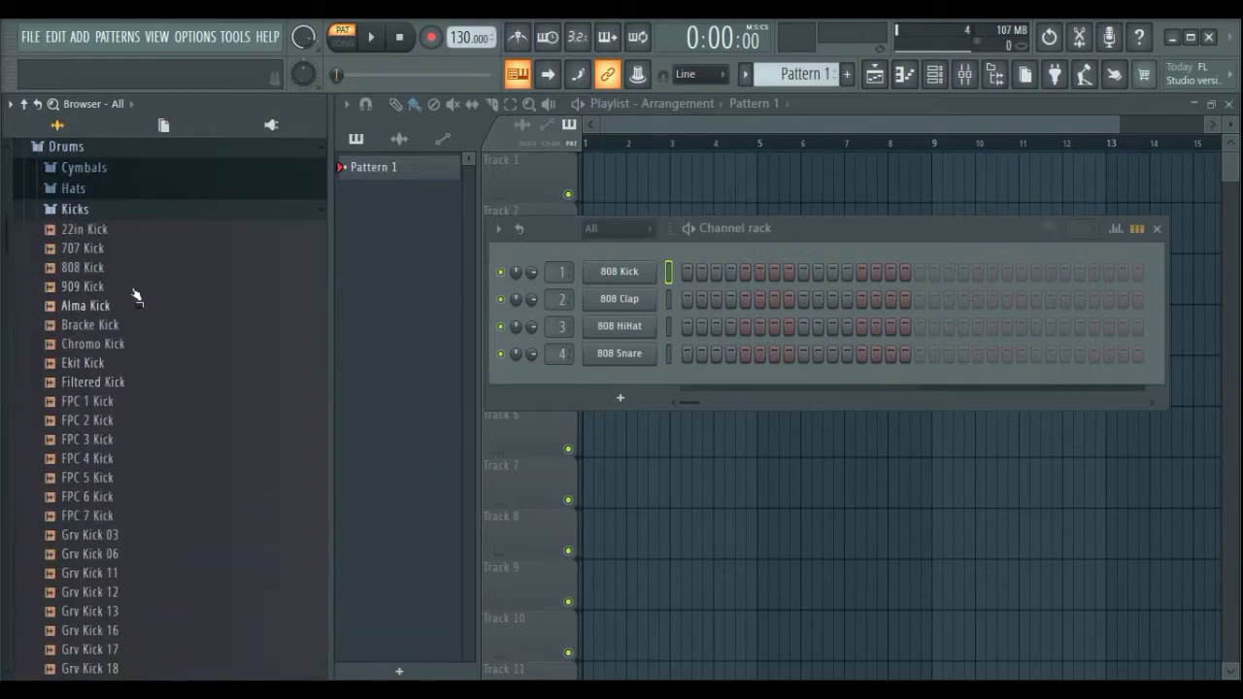
pyautogui.click(125, 311)
pyautogui.click(106, 382)
pyautogui.click(106, 403)
pyautogui.click(95, 443)
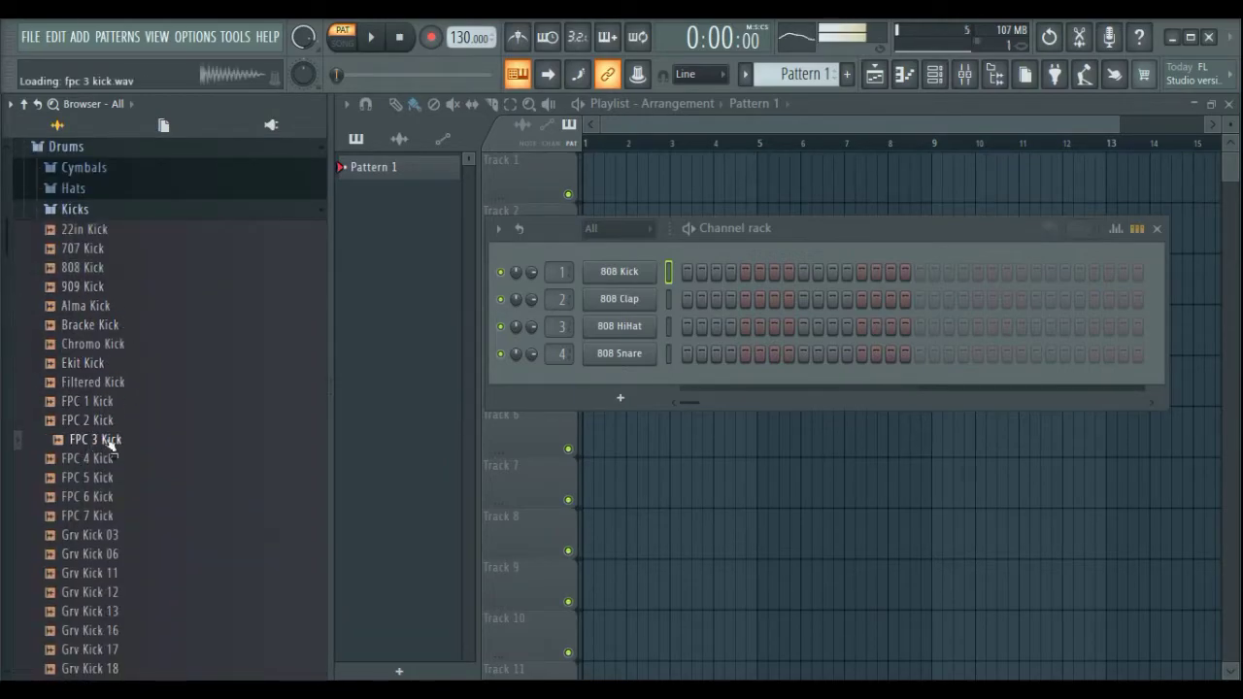
# Step: Preview further kick samples and replace the 808 Kick channel's sample with Grv Kick Acoustic 01
pyautogui.scroll(-6, 119, 389)
pyautogui.click(117, 309)
pyautogui.scroll(-4, 102, 381)
pyautogui.click(103, 288)
pyautogui.click(104, 346)
pyautogui.click(106, 386)
pyautogui.click(105, 405)
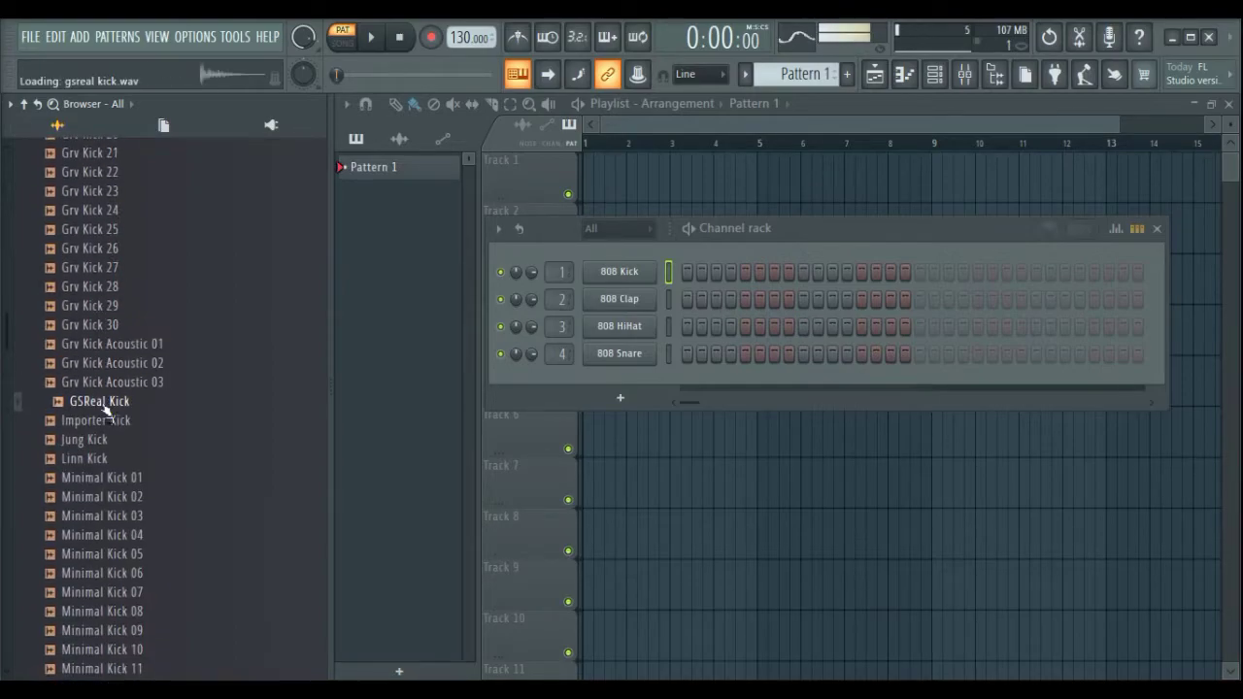
pyautogui.click(126, 346)
pyautogui.moveTo(134, 352); pyautogui.dragTo(624, 279)
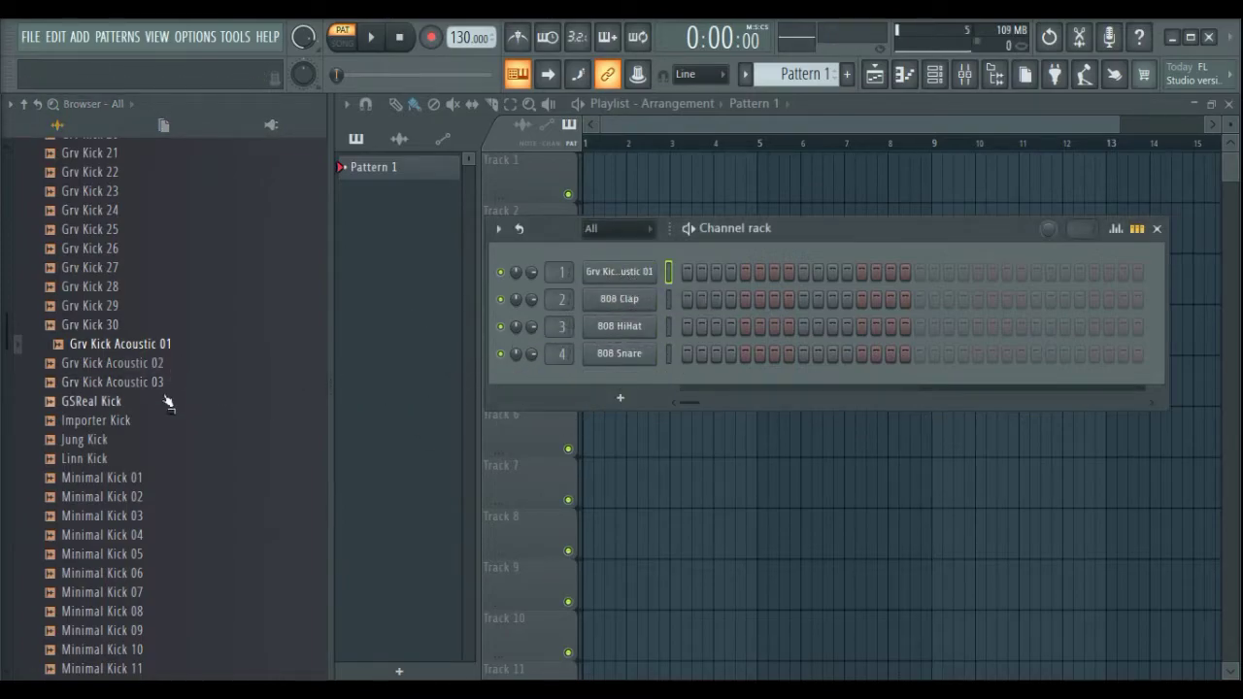
# Step: Switch from the Kicks folder to the Hats folder and preview hi-hat samples, including Clank OH
pyautogui.scroll(15, 146, 412)
pyautogui.click(86, 323)
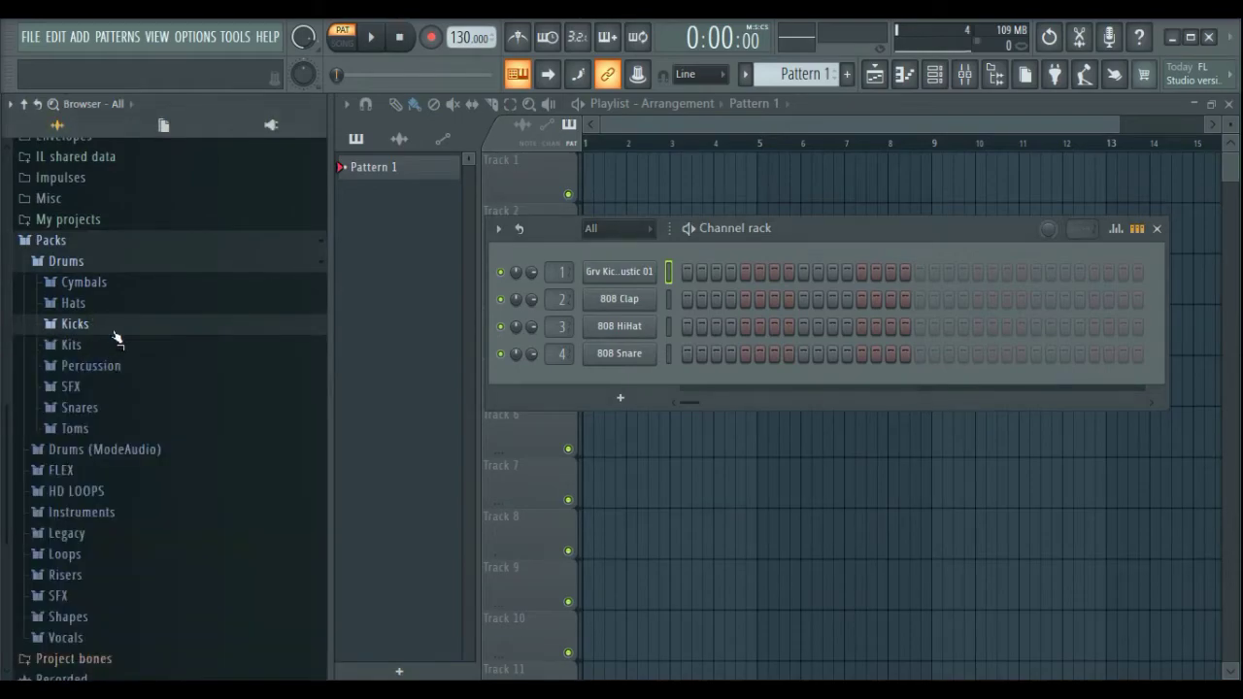
pyautogui.click(74, 303)
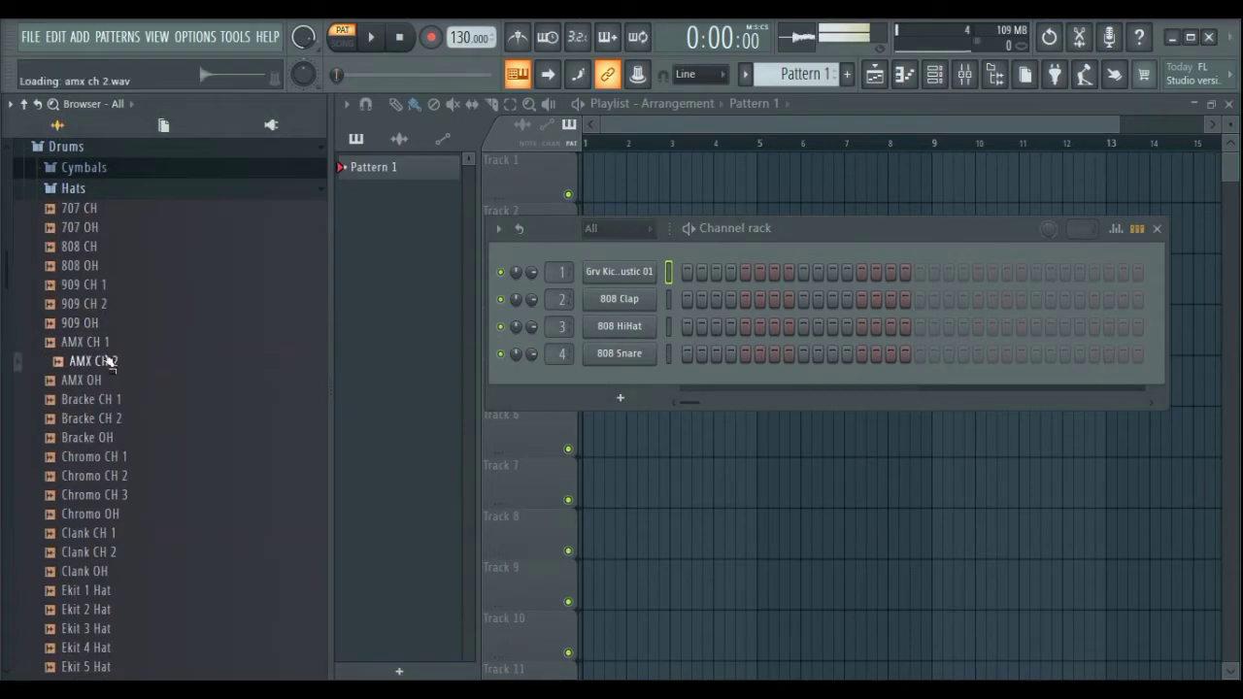
pyautogui.click(86, 479)
pyautogui.click(97, 534)
pyautogui.click(116, 572)
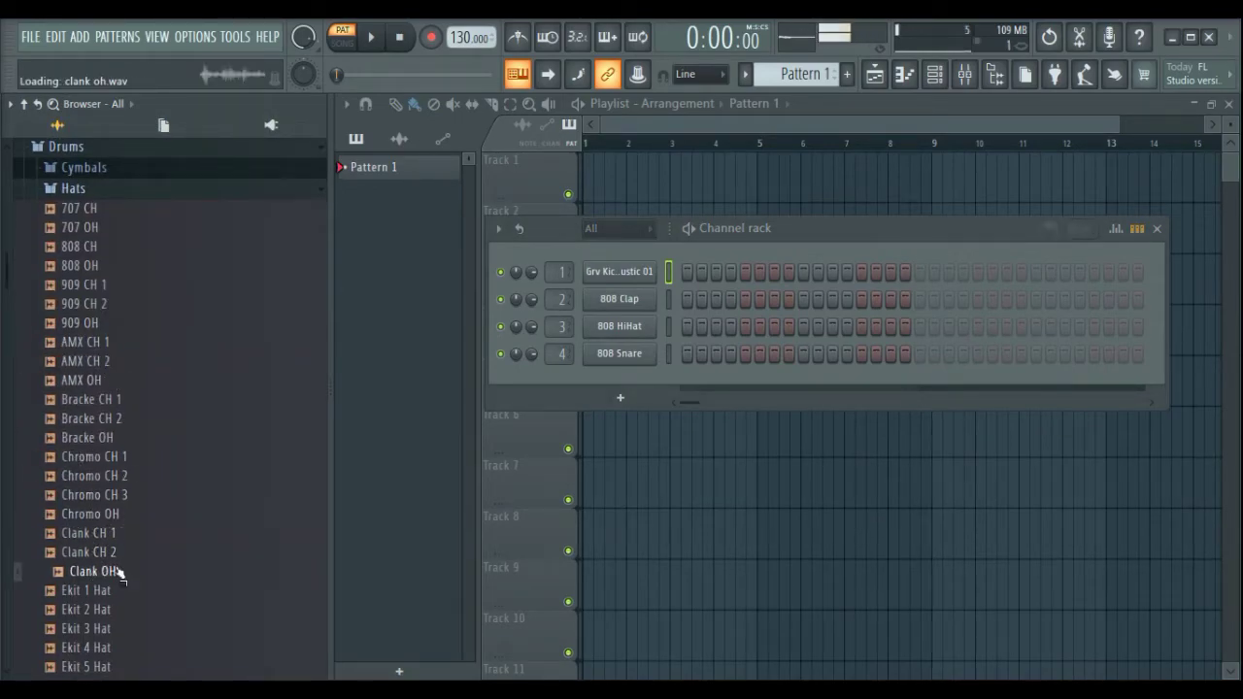
# Step: Preview further hi-hat samples and replace the 808 HiHat channel's sample with Grv CH 14
pyautogui.scroll(-4, 117, 573)
pyautogui.click(103, 385)
pyautogui.click(94, 437)
pyautogui.click(100, 476)
pyautogui.scroll(-6, 100, 476)
pyautogui.click(108, 456)
pyautogui.click(122, 406)
pyautogui.click(78, 437)
pyautogui.moveTo(92, 437); pyautogui.dragTo(644, 328)
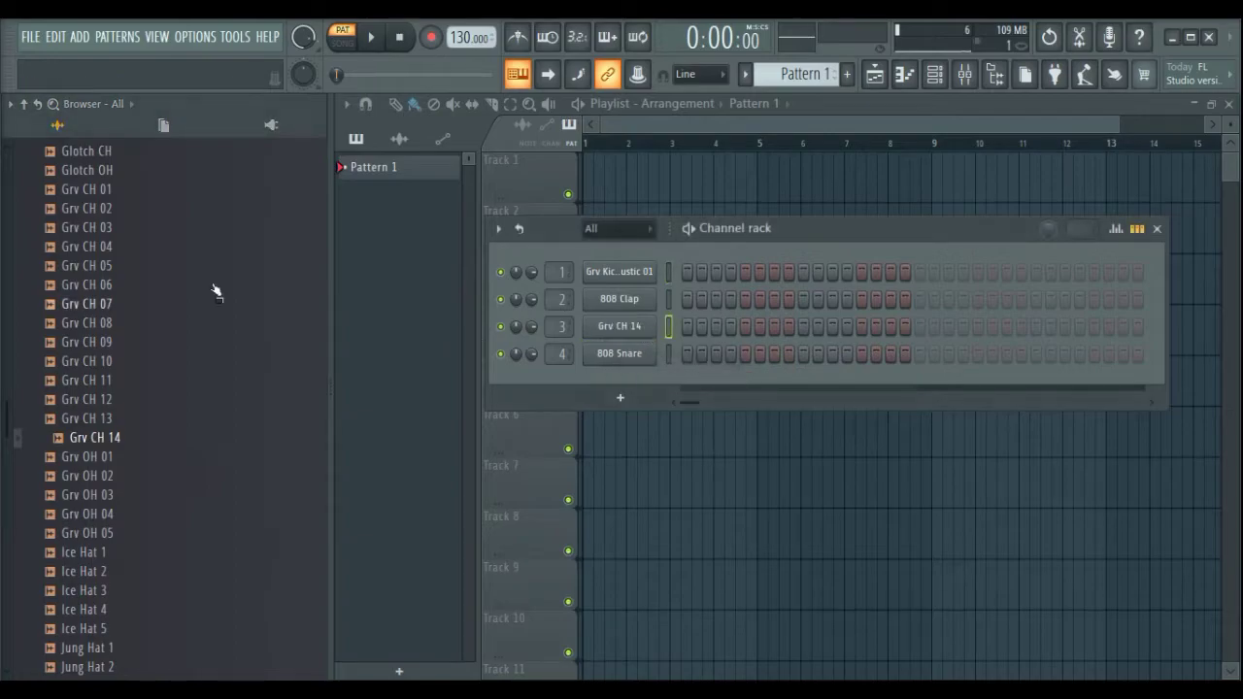
# Step: Collapse the Hats folder, open HQ Funk Kit inside Kits and preview its samples, including HH Half HQ Funk #3
pyautogui.scroll(15, 139, 311)
pyautogui.click(81, 307)
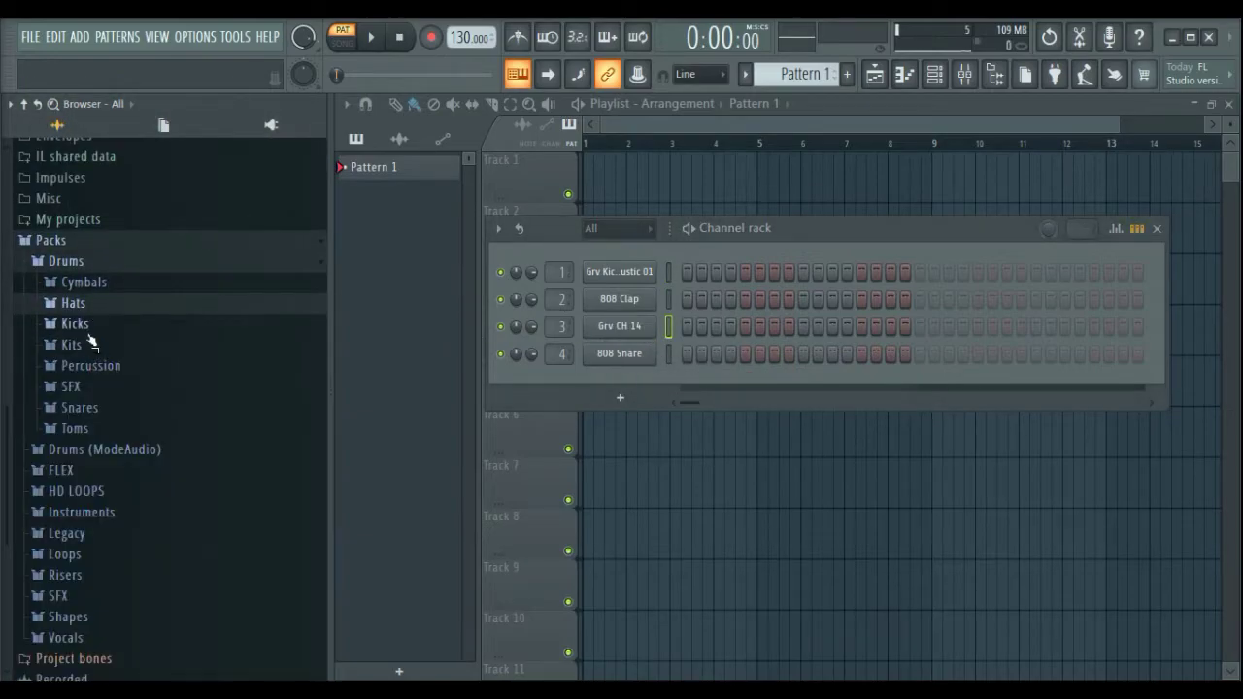
pyautogui.click(94, 326)
pyautogui.click(97, 208)
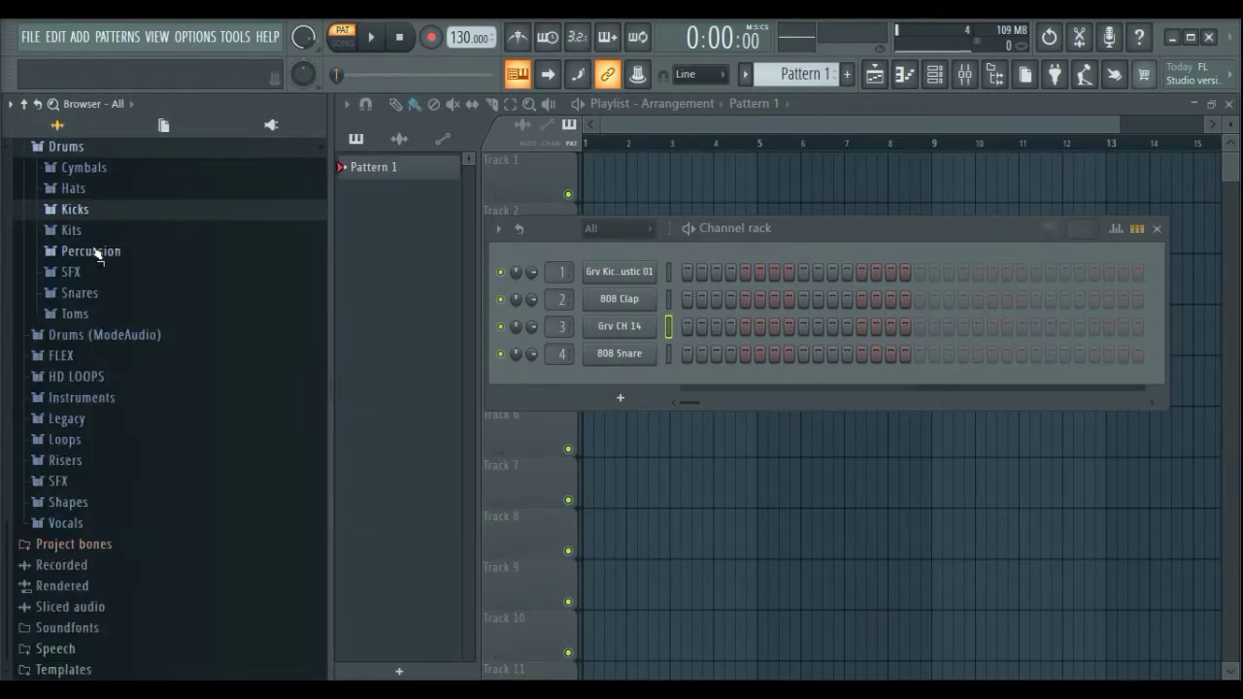
pyautogui.click(73, 232)
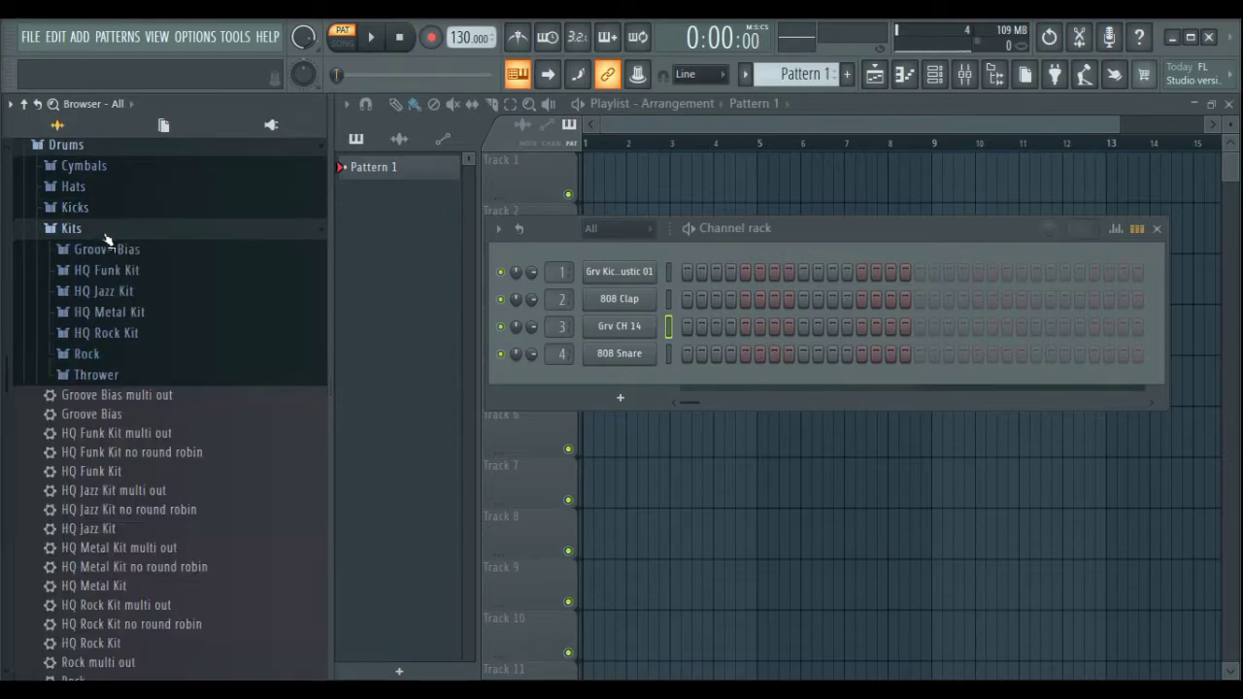
pyautogui.click(141, 273)
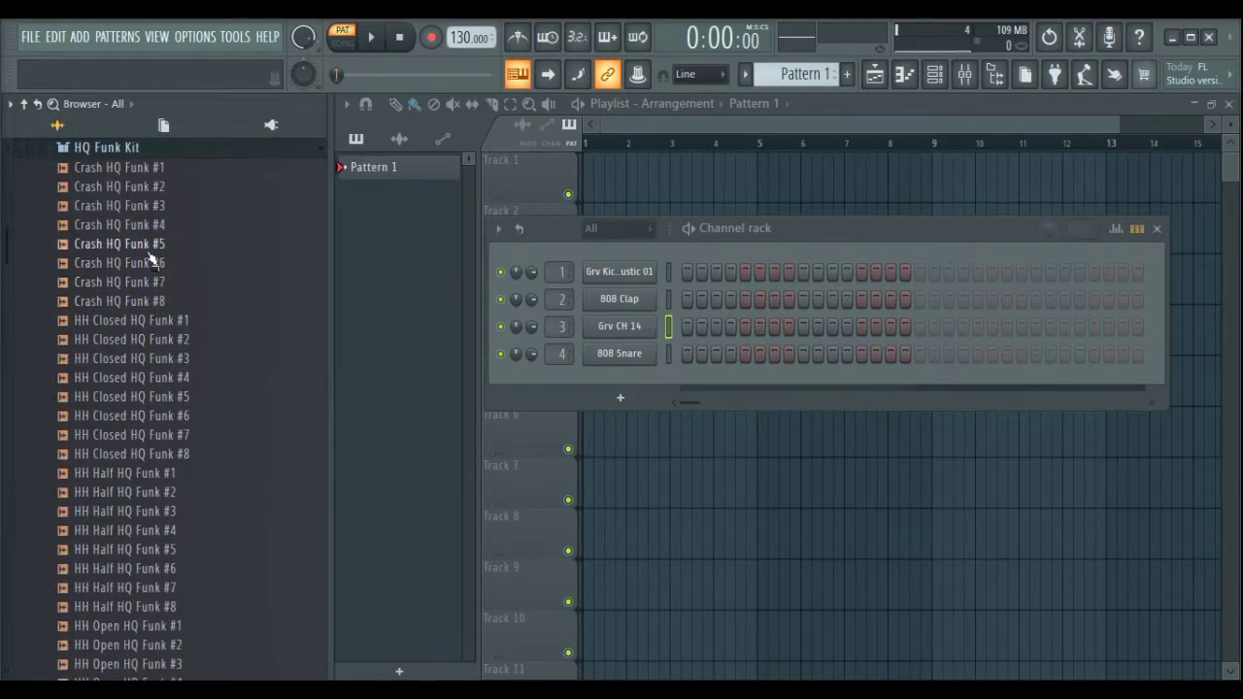
pyautogui.click(146, 417)
pyautogui.click(143, 478)
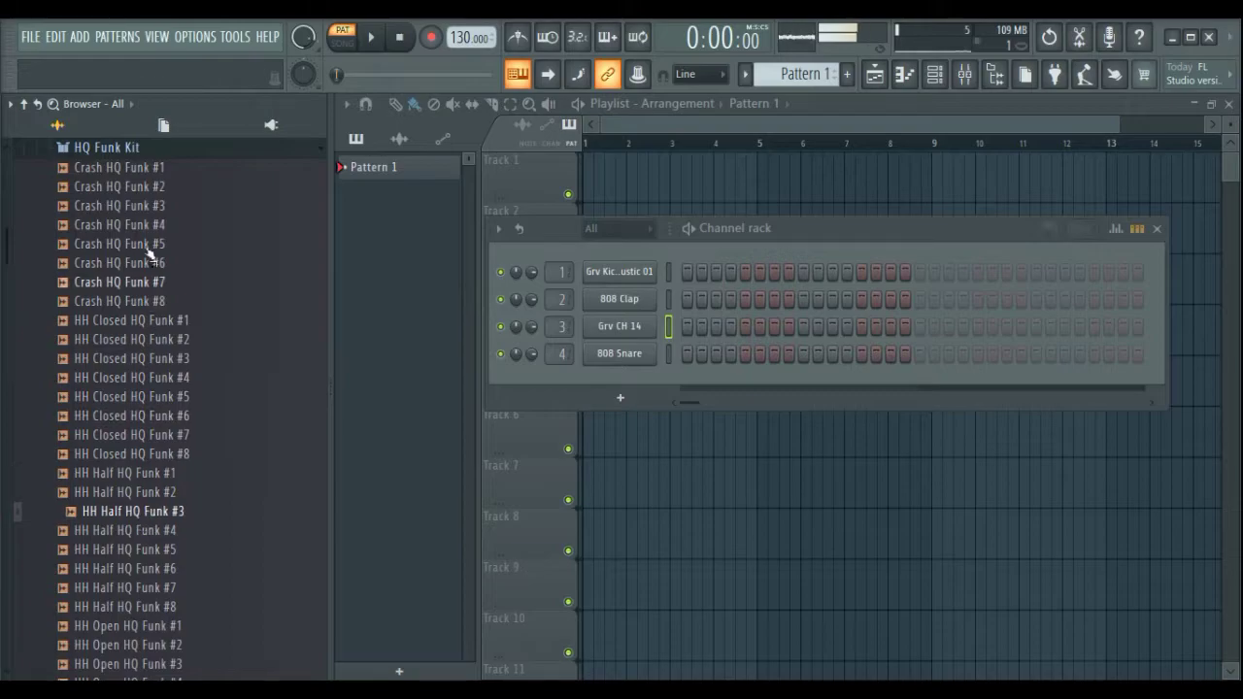
# Step: Collapse HQ Funk Kit, Kits and the Drums pack, and open the Drums (ModeAudio) pack
pyautogui.scroll(3, 145, 242)
pyautogui.click(110, 263)
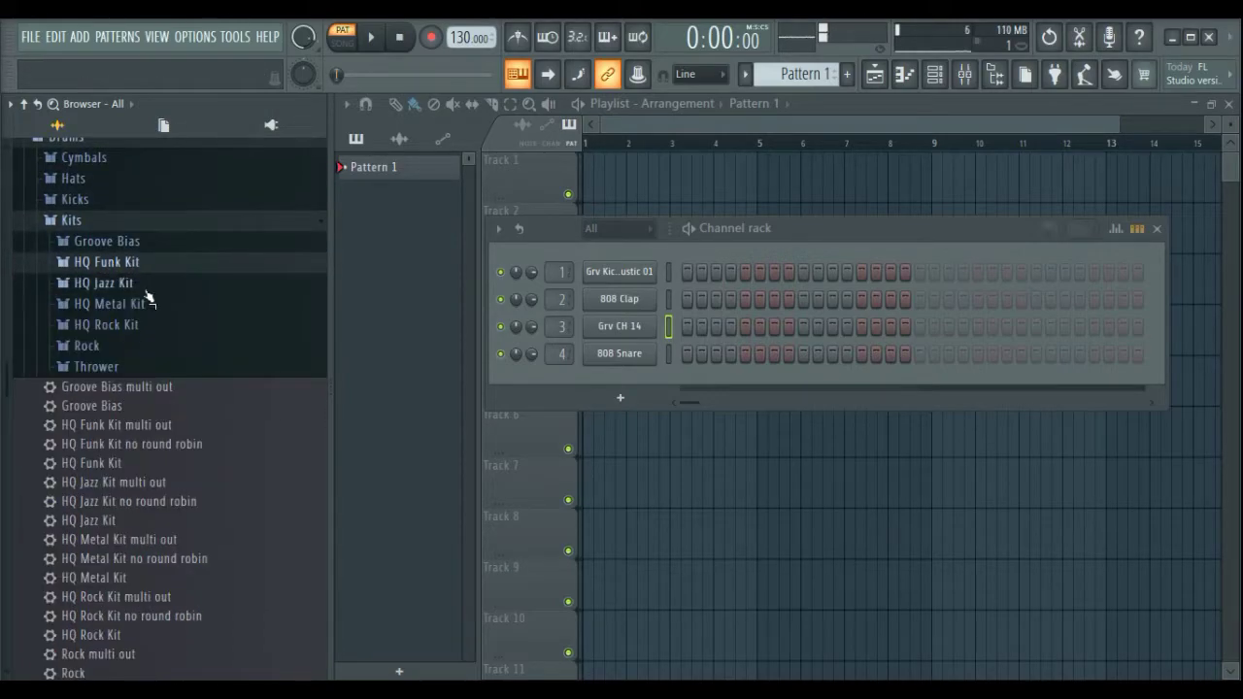
pyautogui.click(90, 223)
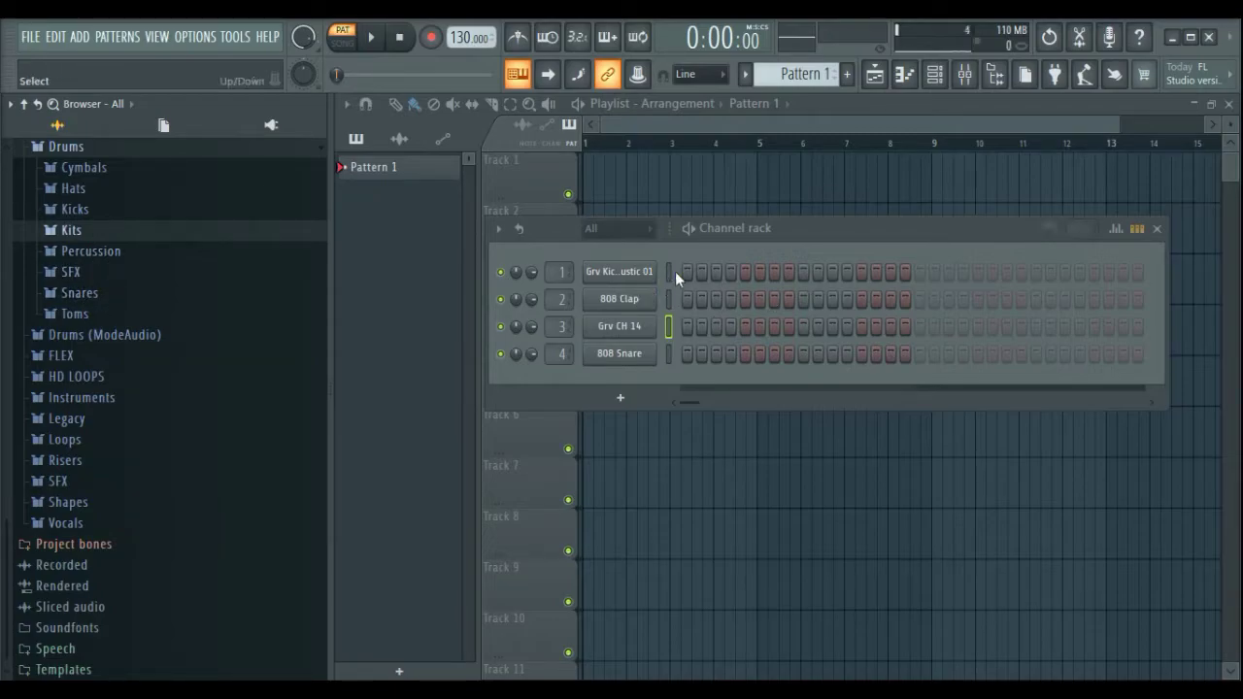
pyautogui.scroll(3, 115, 223)
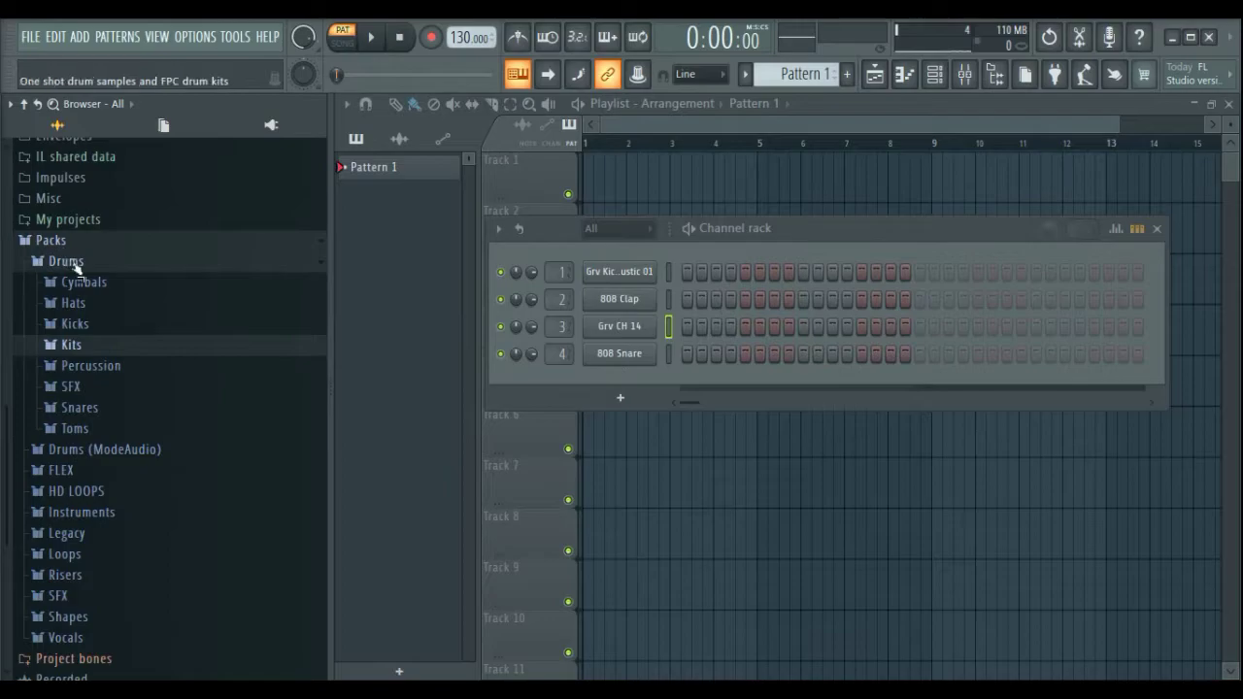
pyautogui.click(73, 259)
pyautogui.click(127, 335)
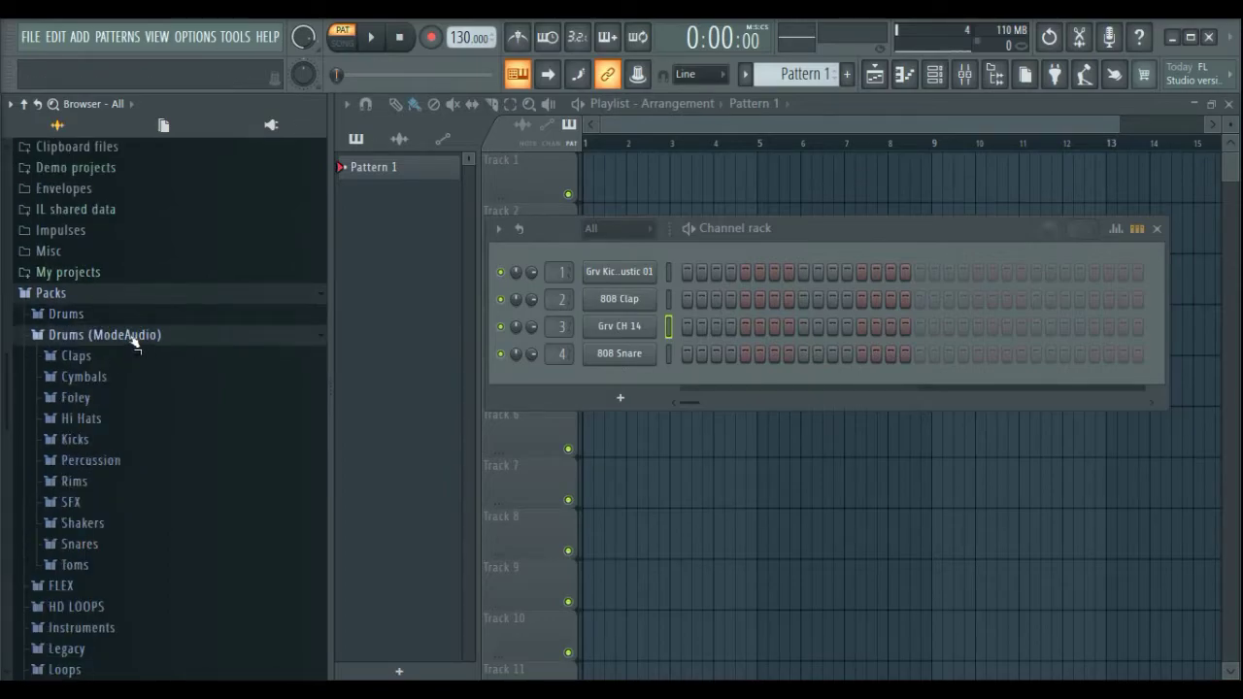
# Step: Open the Percussion folder of Drums (ModeAudio), preview samples including Attack Tap 02, and collapse the folder
pyautogui.click(115, 461)
pyautogui.click(97, 307)
pyautogui.click(112, 403)
pyautogui.click(112, 498)
pyautogui.click(94, 536)
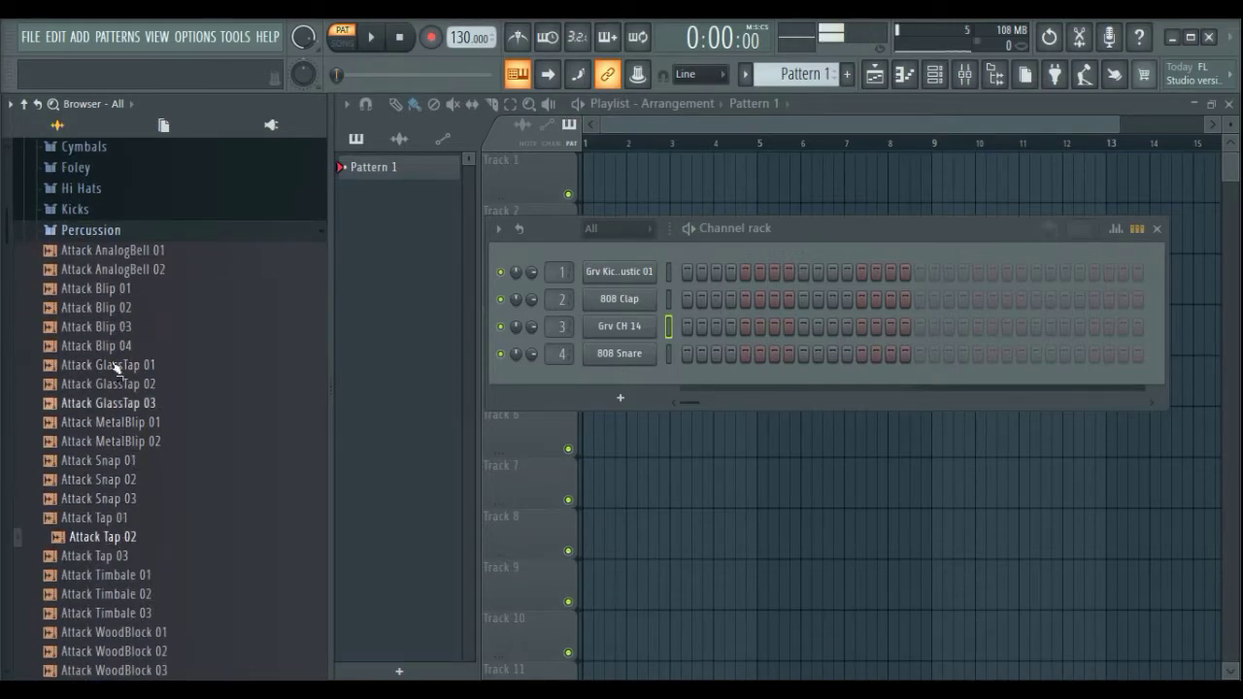
pyautogui.click(97, 232)
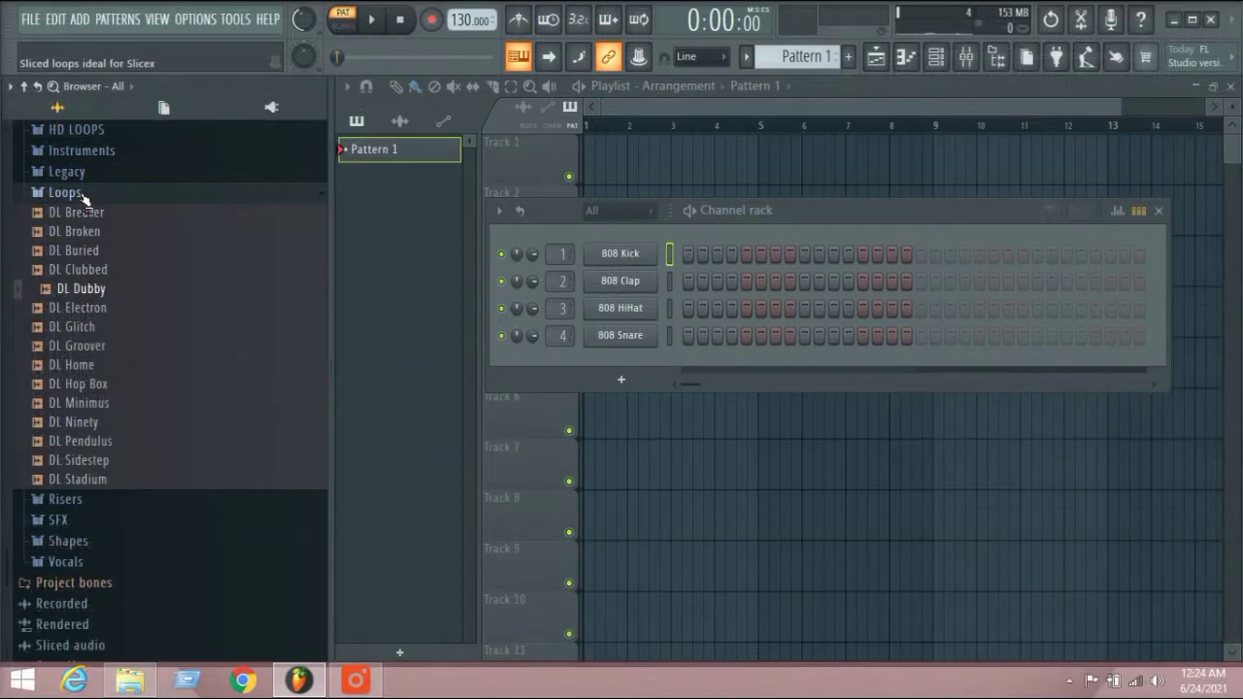
# Step: Preview DL Clubbed and DL Glitch from the Loops pack and place DL Glitch at bar 1 of Track 1
pyautogui.click(82, 195)
pyautogui.click(68, 424)
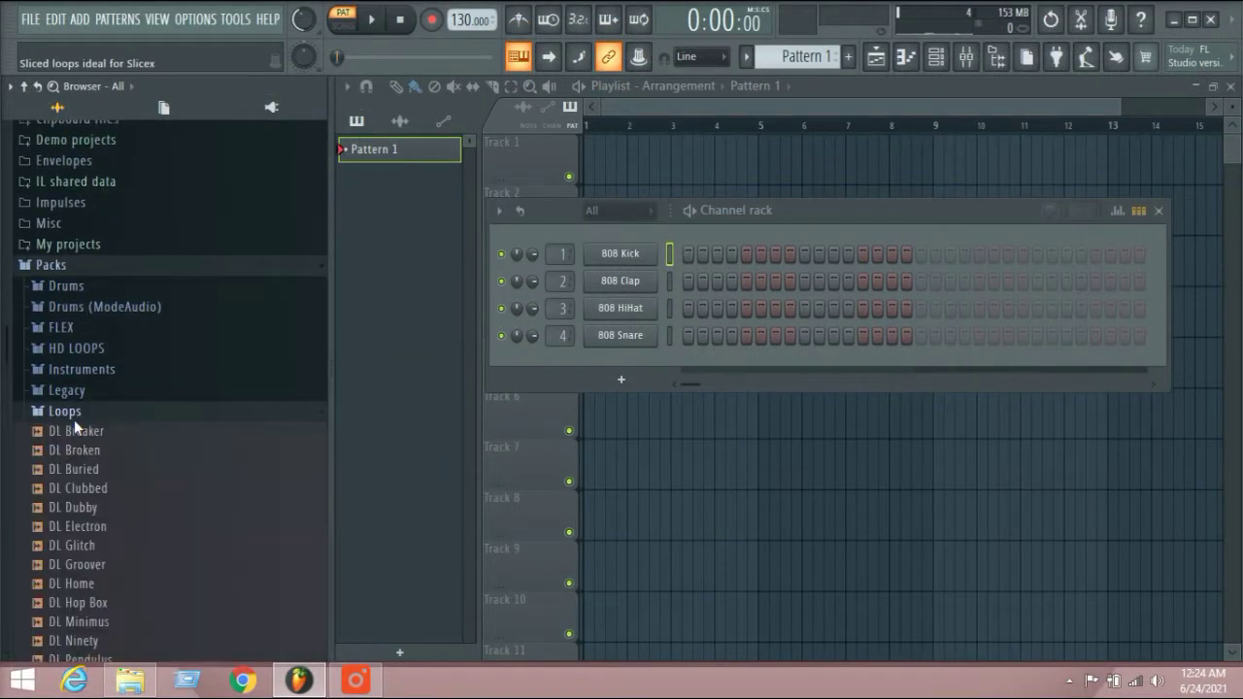
pyautogui.click(87, 383)
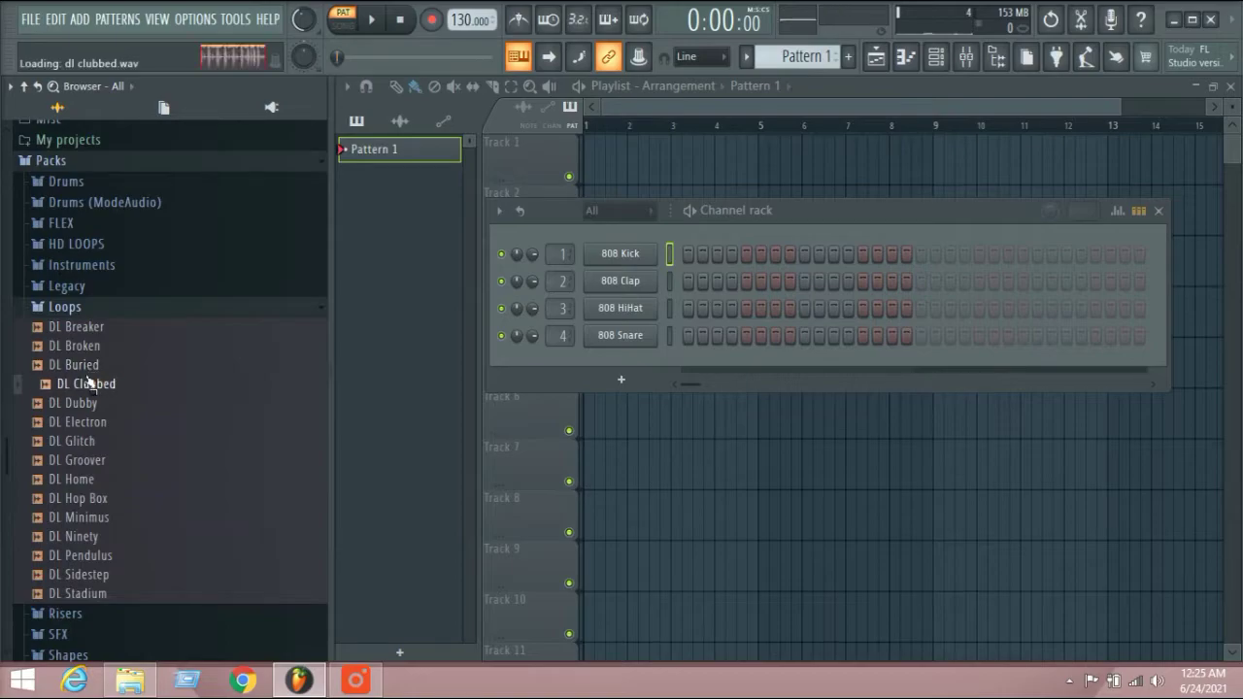
pyautogui.click(97, 442)
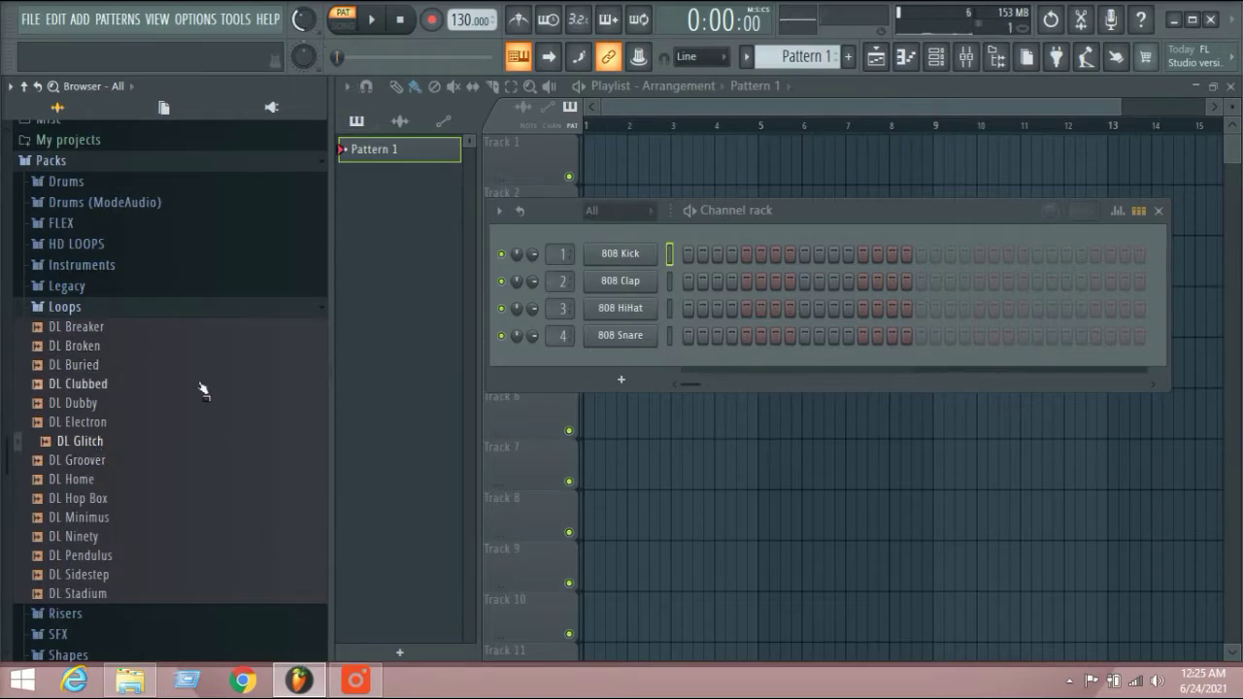
pyautogui.moveTo(94, 451); pyautogui.dragTo(622, 162)
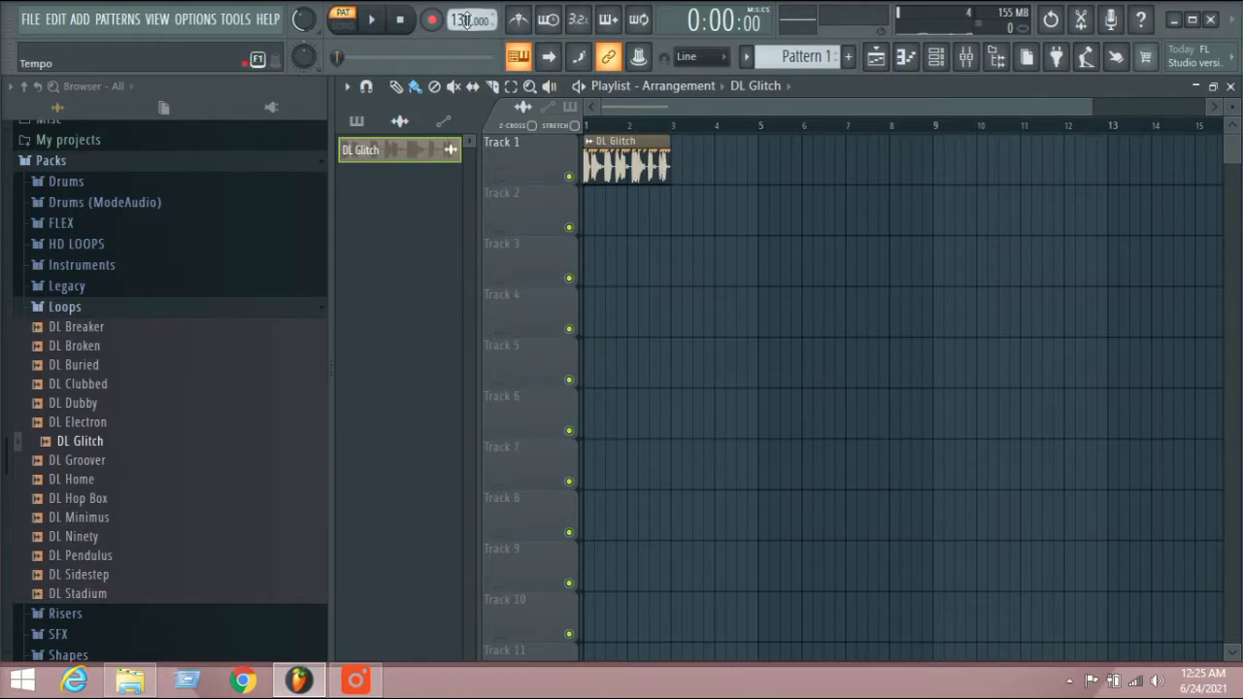
# Step: Turn on the metronome, switch playback to song mode and play the DL Glitch clip
pyautogui.click(530, 20)
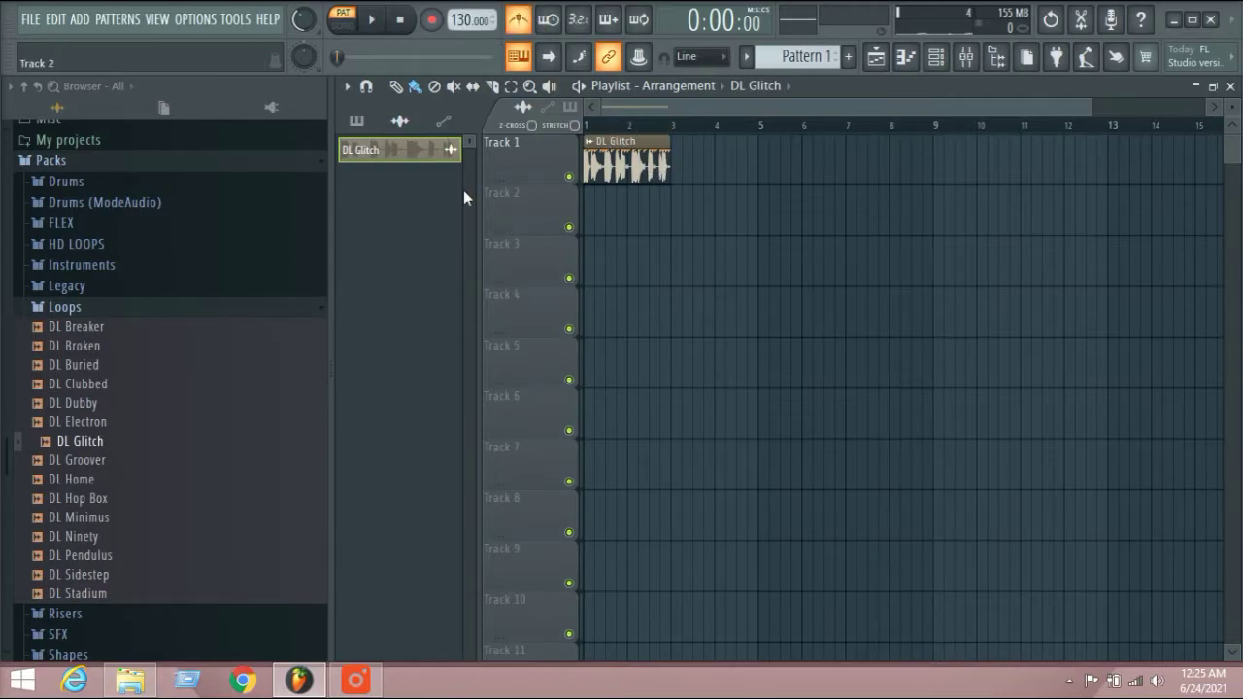
pyautogui.click(378, 22)
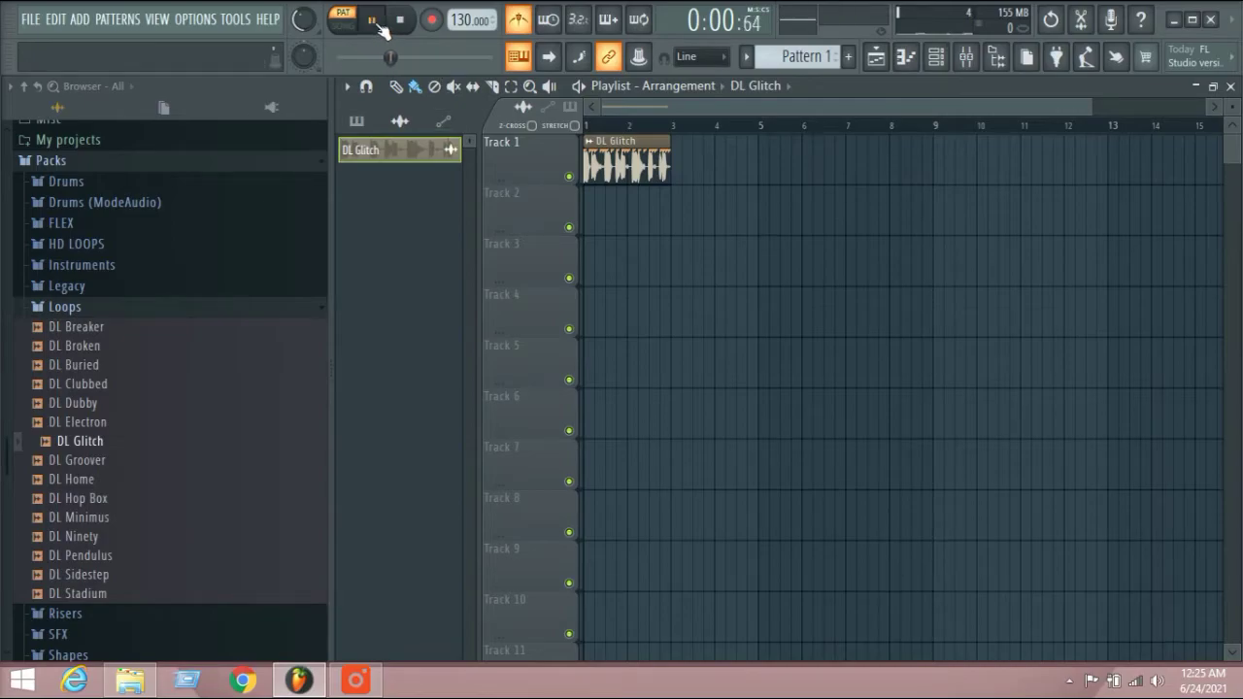
pyautogui.click(401, 21)
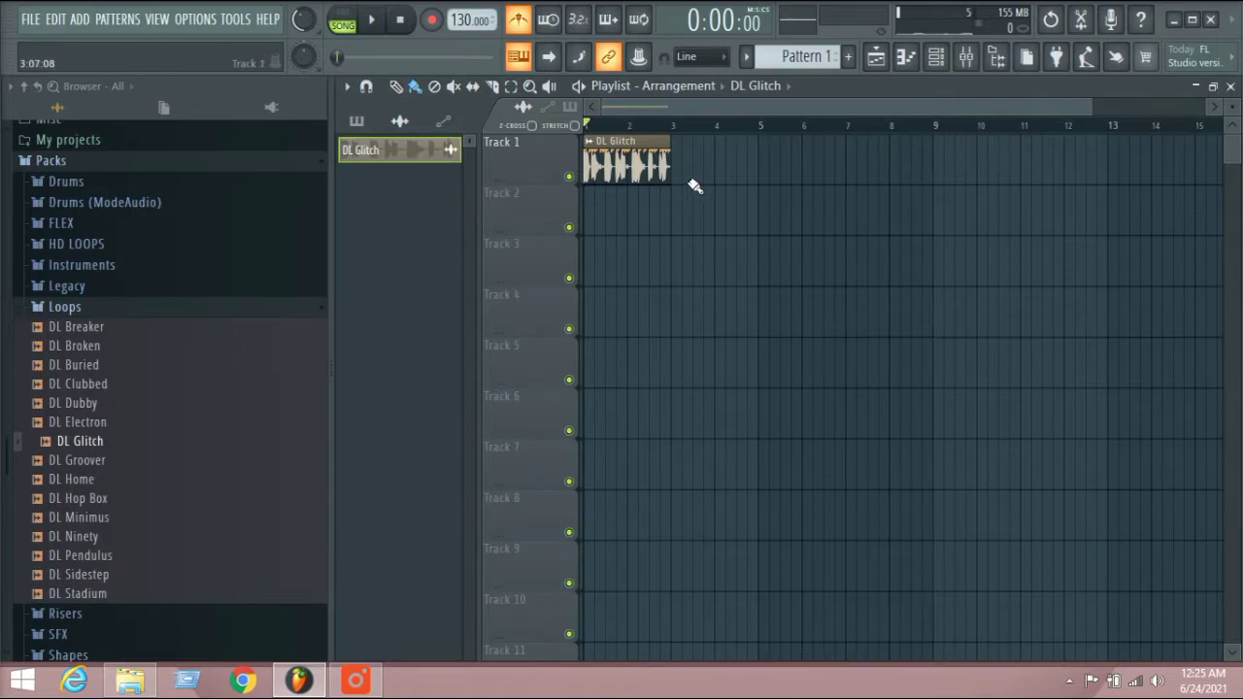
pyautogui.click(373, 23)
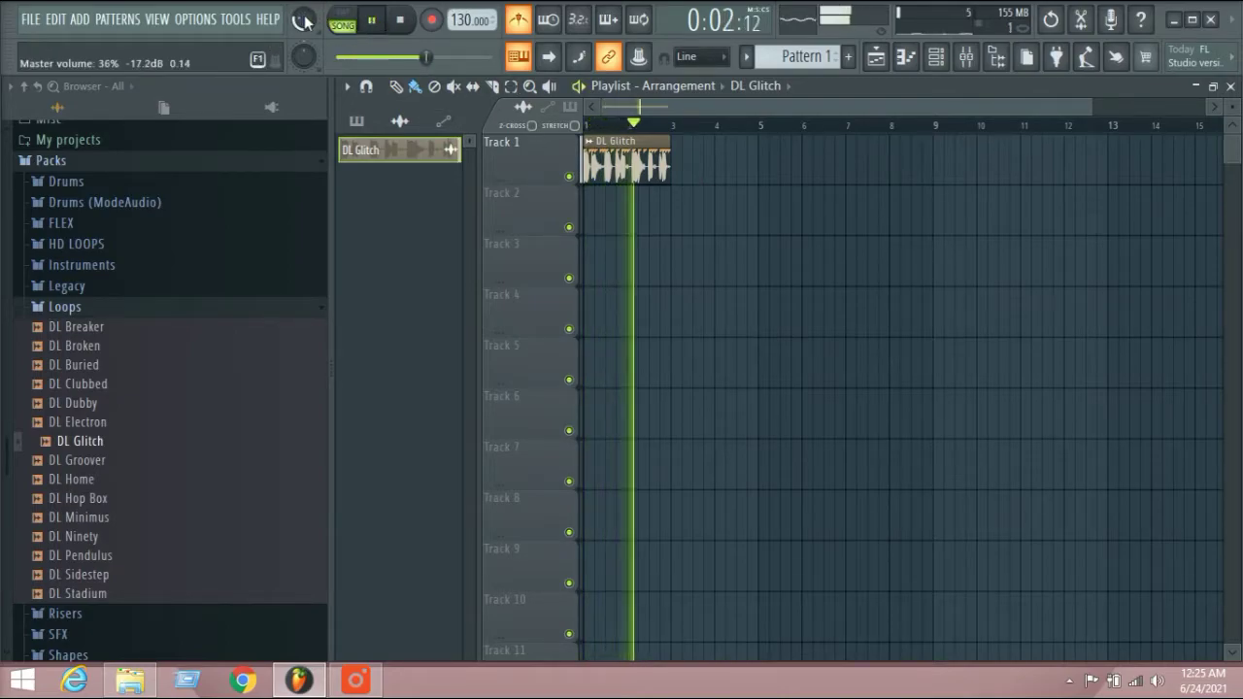
pyautogui.click(376, 21)
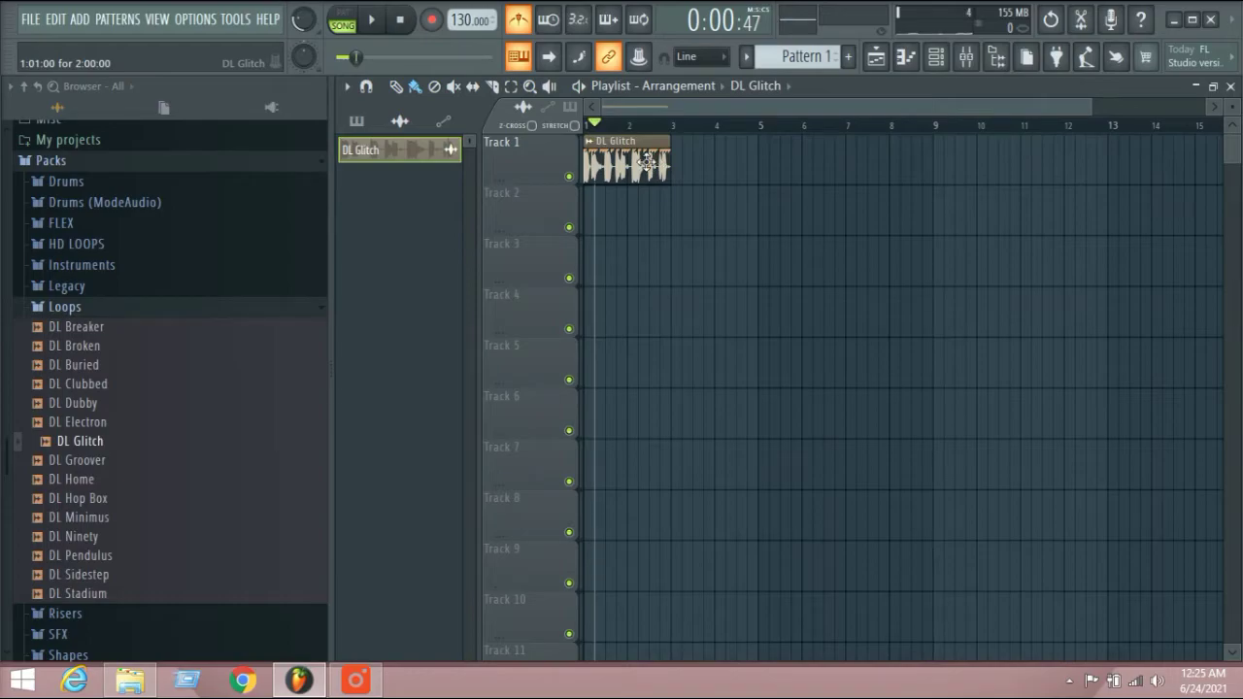
# Step: Fill Track 1 with consecutive copies of the DL Glitch clip up to bar 25
pyautogui.moveTo(670, 156); pyautogui.dragTo(1117, 155)
pyautogui.moveTo(894, 104); pyautogui.dragTo(1082, 107)
pyautogui.moveTo(959, 169); pyautogui.dragTo(1156, 163)
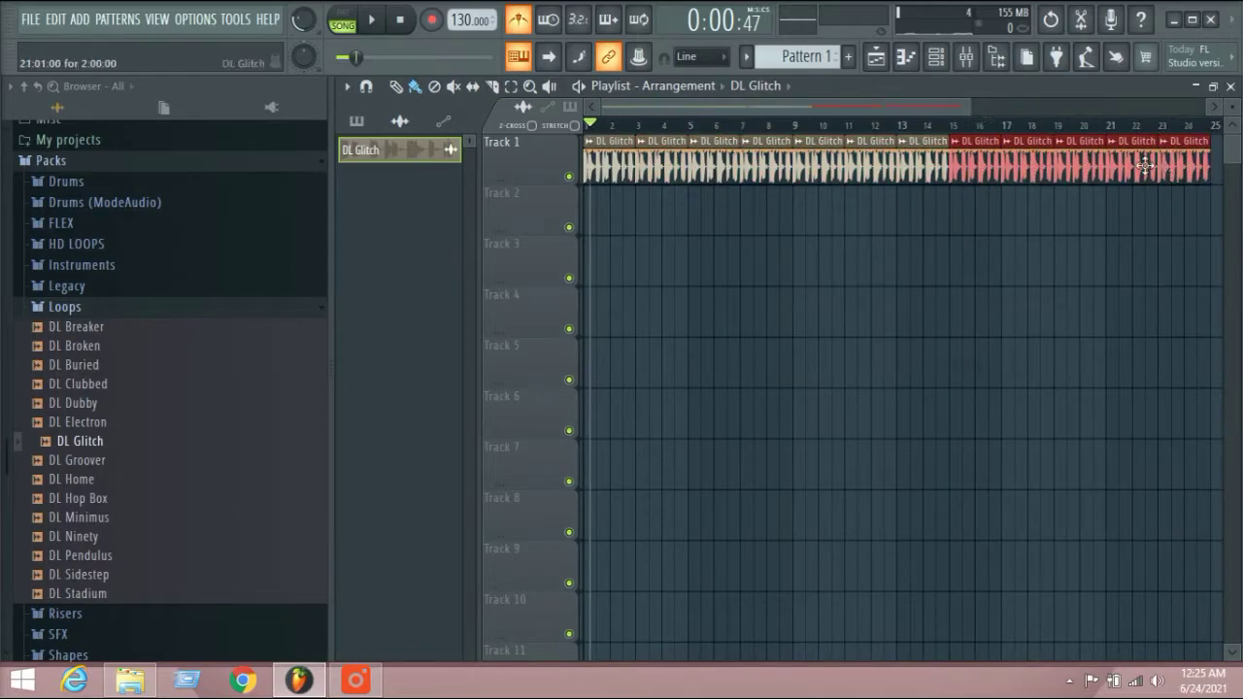
# Step: Play the repeated loop on Track 1 and turn off the metronome
pyautogui.moveTo(972, 105); pyautogui.dragTo(1038, 105)
pyautogui.click(371, 19)
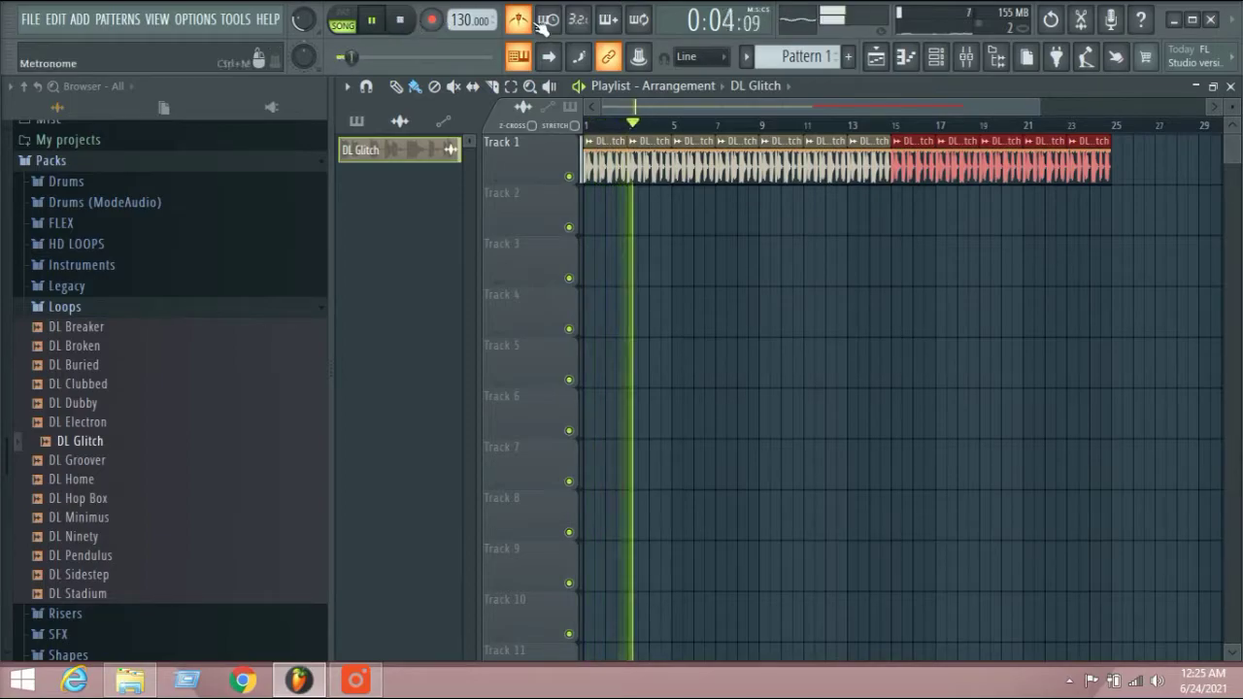
pyautogui.click(379, 25)
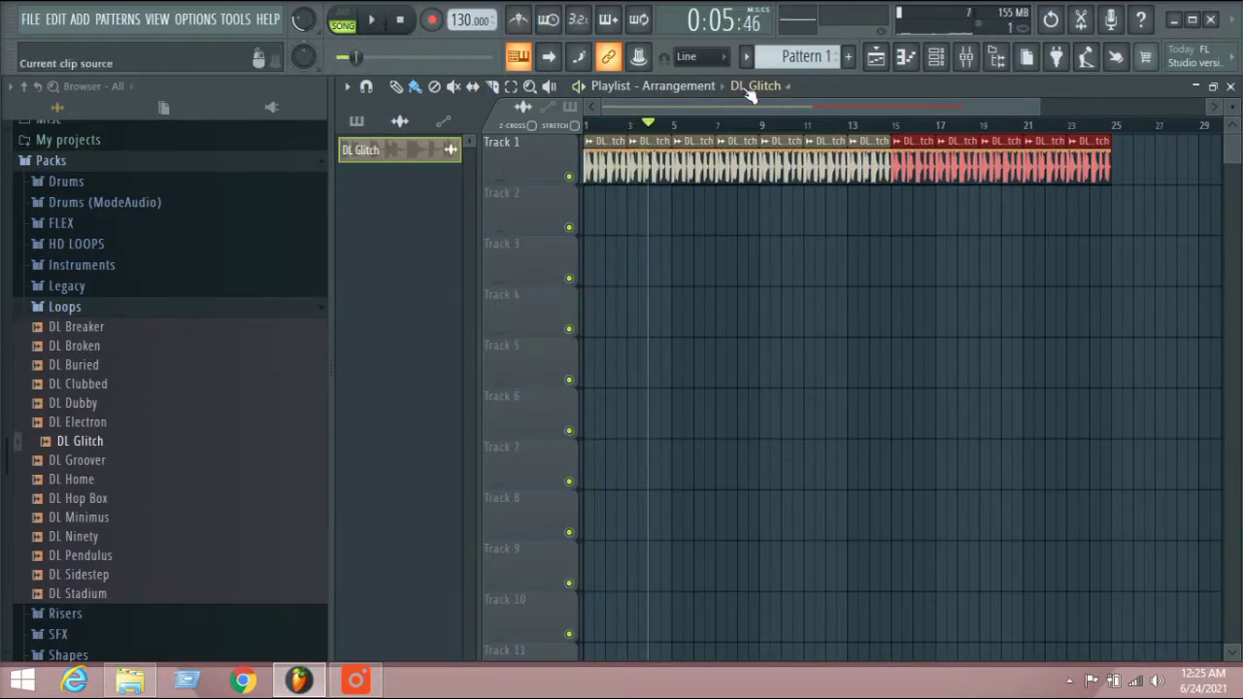
# Step: Show all channels in the channel rack and add a Sytrus synth channel
pyautogui.click(935, 56)
pyautogui.click(621, 211)
pyautogui.click(616, 228)
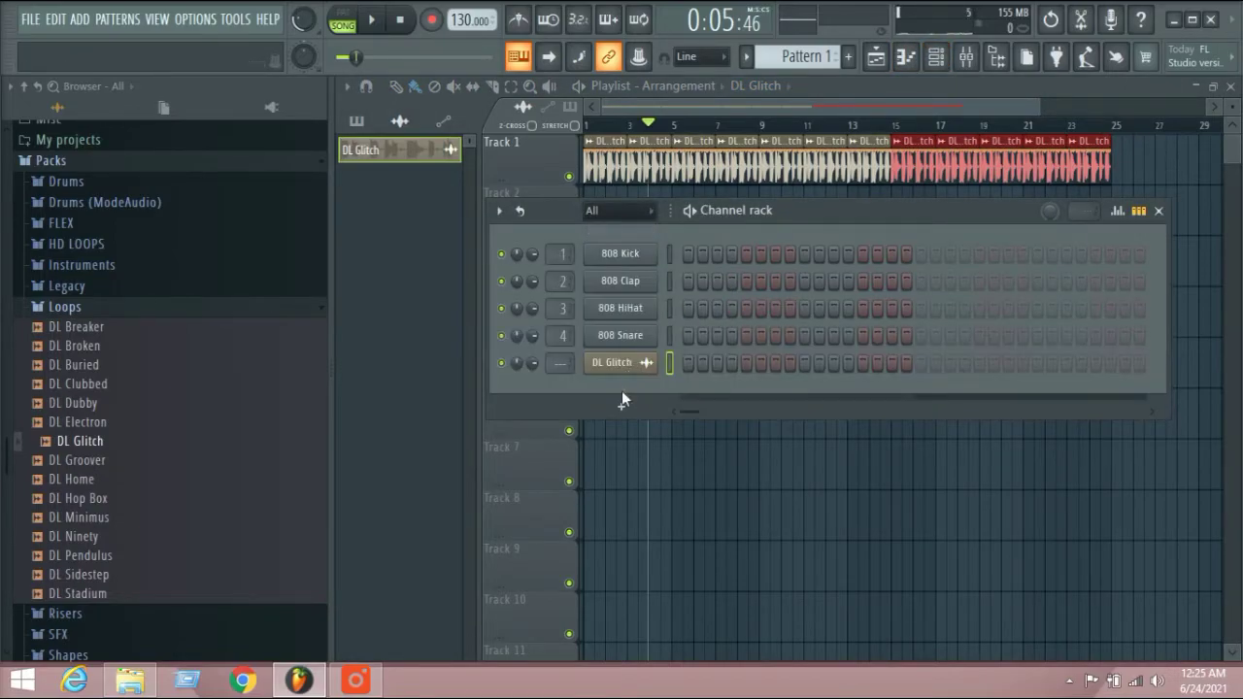
pyautogui.click(634, 409)
pyautogui.click(561, 409)
pyautogui.click(621, 408)
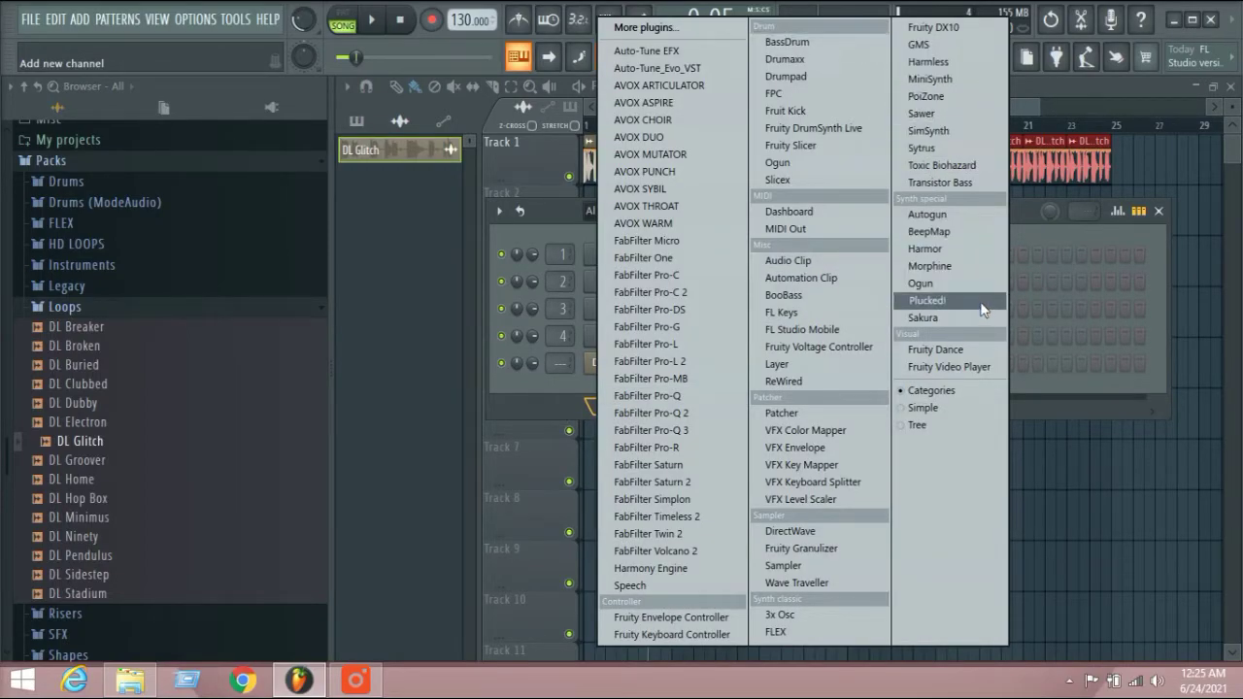
pyautogui.click(923, 148)
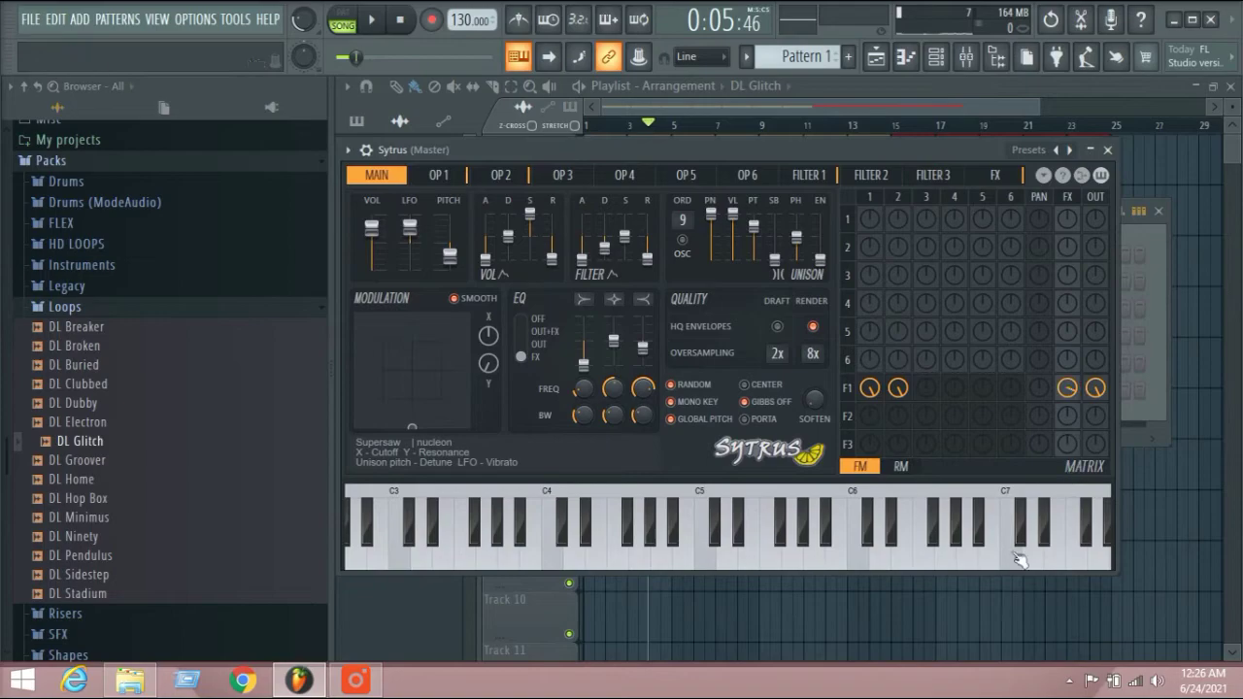
# Step: Browse the Sytrus presets, load Acid 3 and play a few test notes
pyautogui.click(348, 150)
pyautogui.click(430, 211)
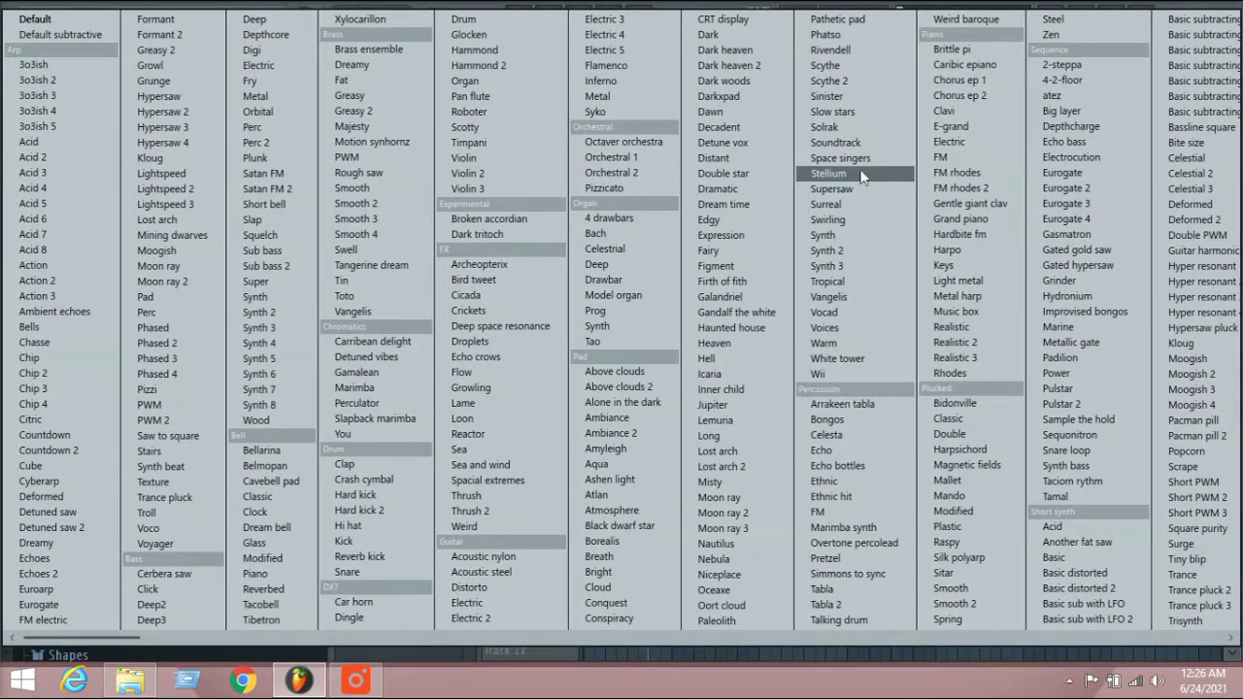
pyautogui.moveTo(116, 638); pyautogui.dragTo(163, 596)
pyautogui.moveTo(200, 642); pyautogui.dragTo(139, 641)
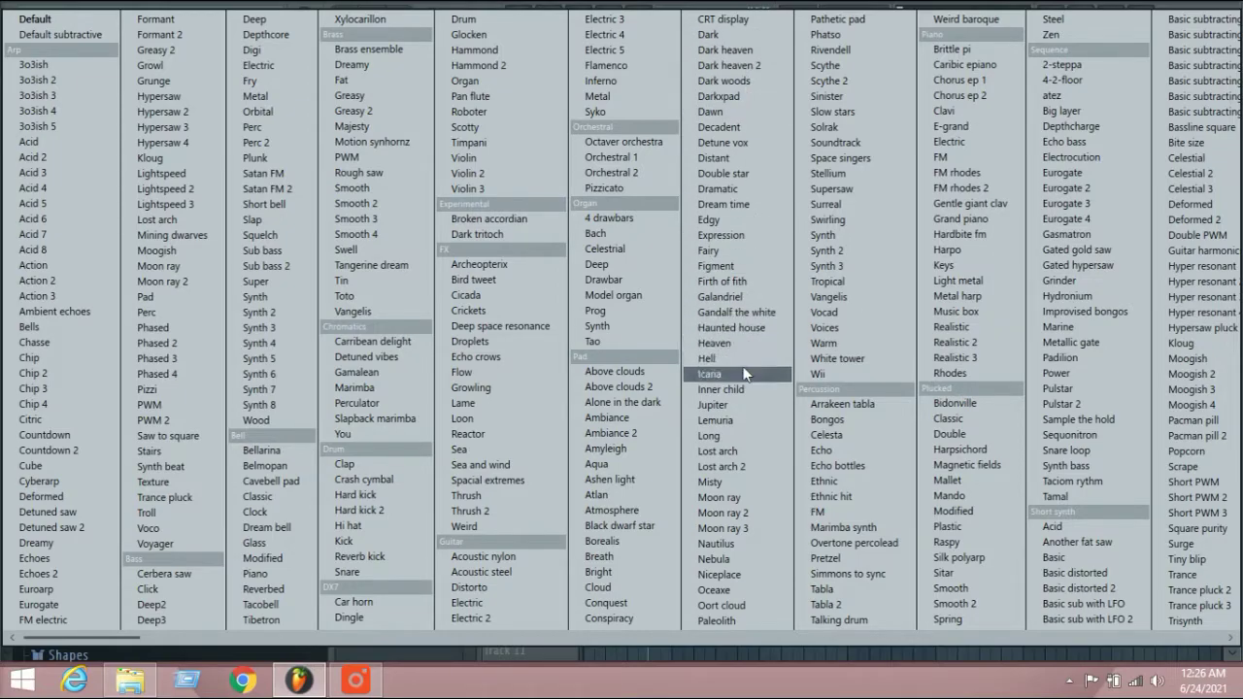
pyautogui.click(36, 173)
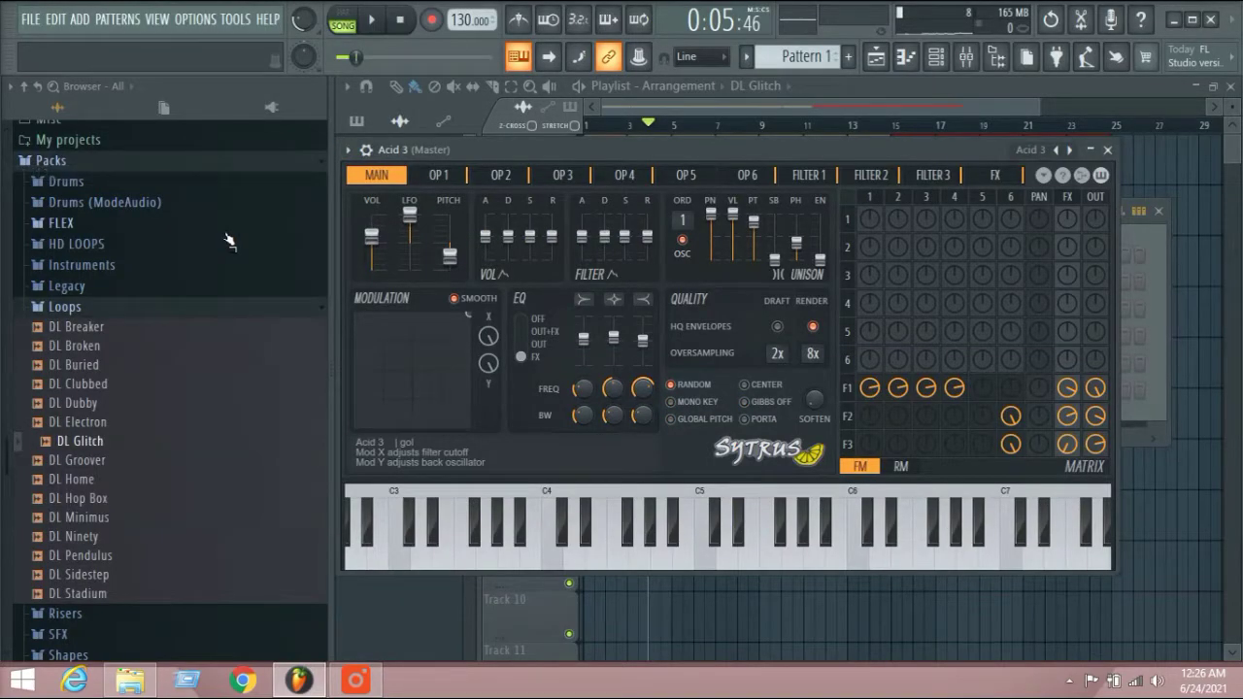
pyautogui.press('c')
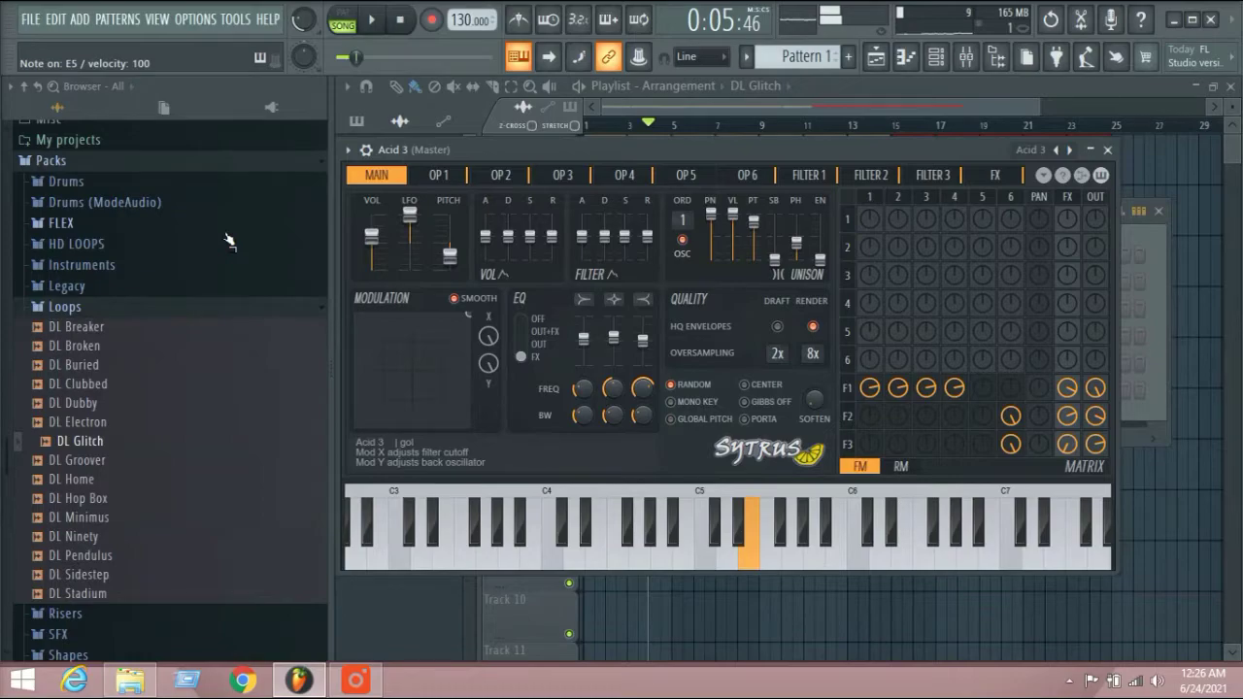
pyautogui.press('b')
pyautogui.press('n')
pyautogui.press('x')
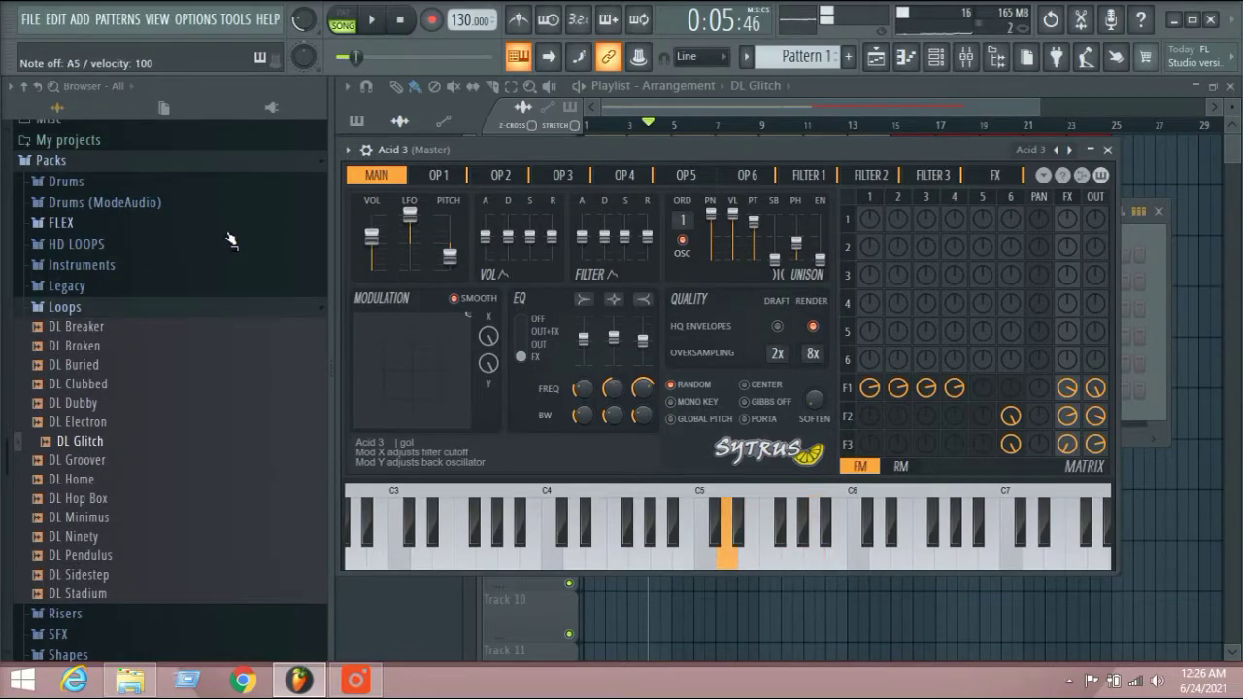
# Step: Advance through the Acid 4 and Acid 5 presets and audition each with notes
pyautogui.click(1070, 150)
pyautogui.press('t')
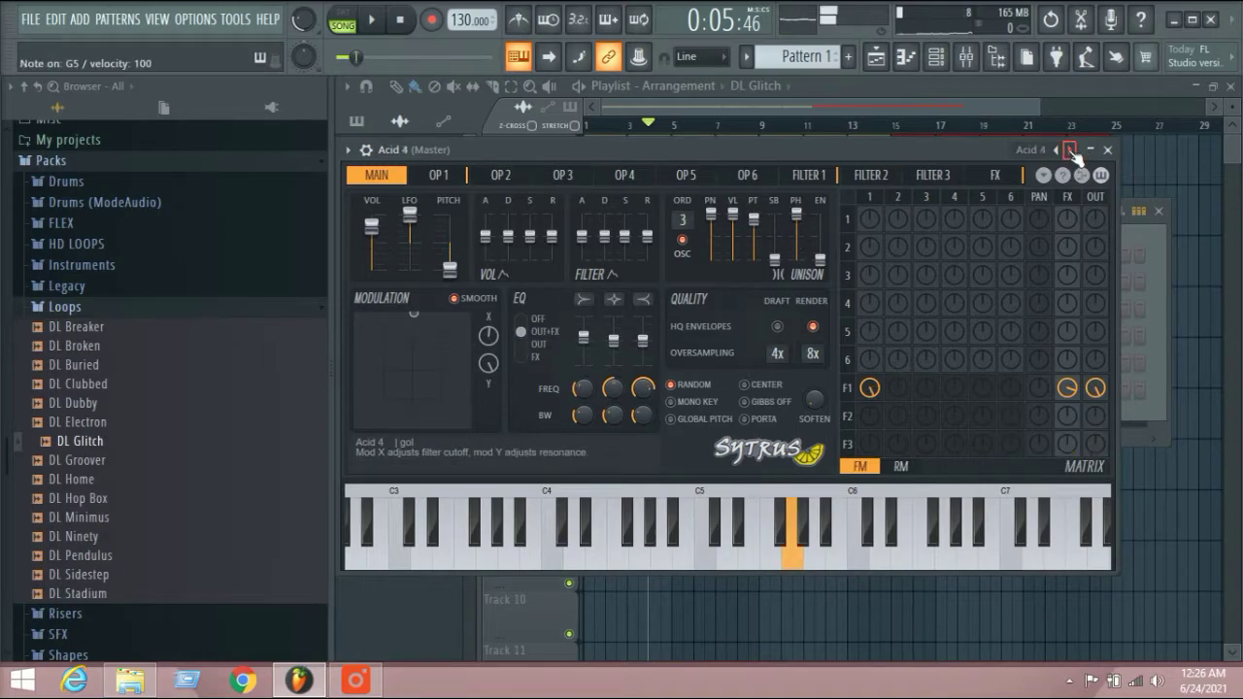
pyautogui.click(1070, 151)
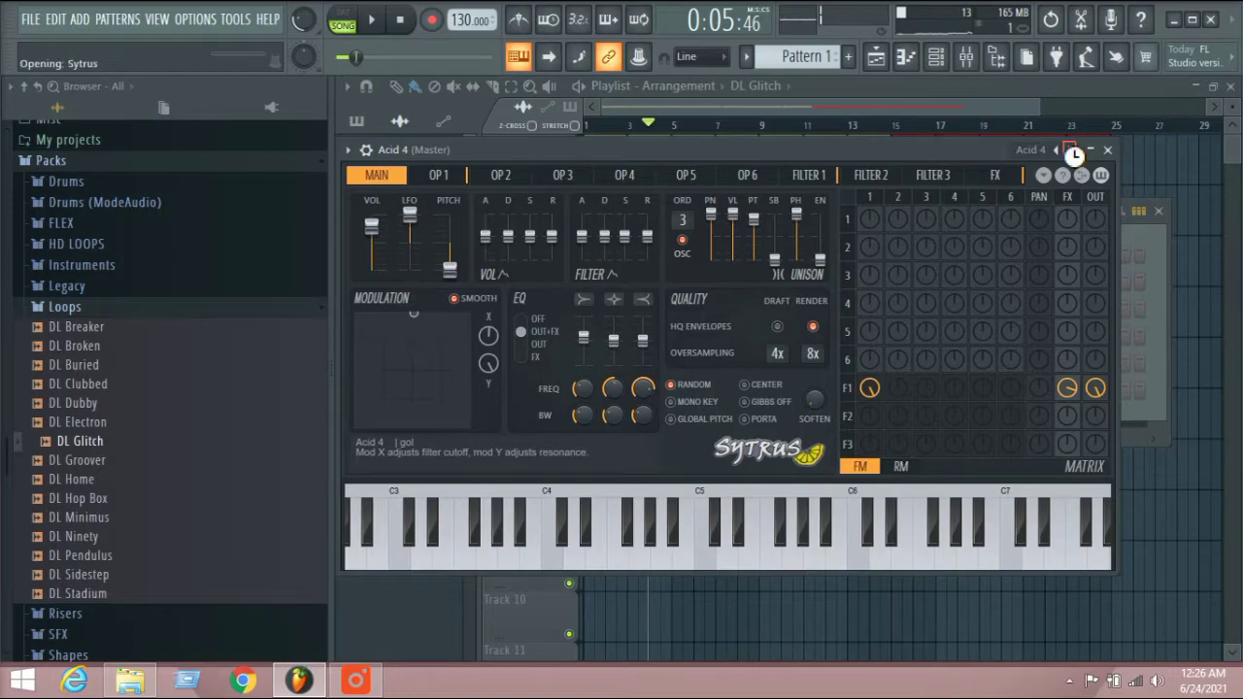
pyautogui.press('y')
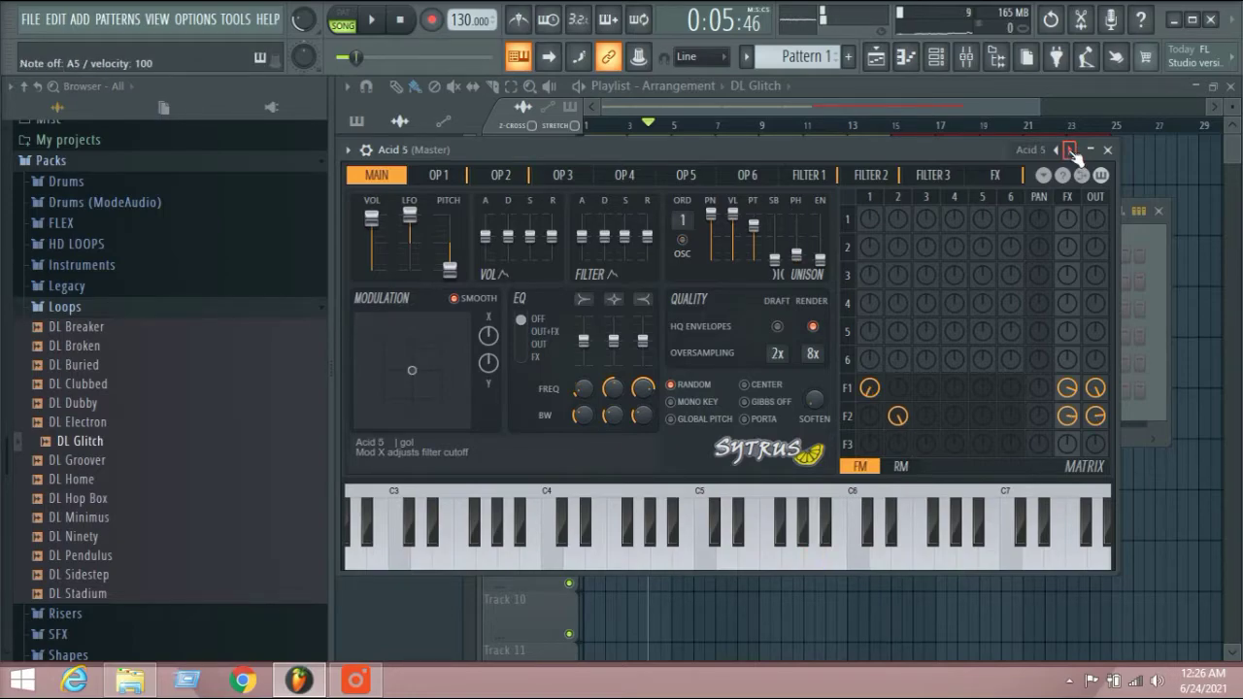
# Step: Advance to the preset following Acid 5 and play a short melody to audition it
pyautogui.click(1070, 151)
pyautogui.press('y')
pyautogui.press('u')
pyautogui.press('i')
pyautogui.press('u')
pyautogui.press('t')
# Step: Load the Acid 7 preset and play a longer melody to audition it
pyautogui.click(1071, 151)
pyautogui.press('y')
pyautogui.press('u')
pyautogui.press('i')
pyautogui.press('u')
pyautogui.press('y')
pyautogui.press('t')
pyautogui.press('y')
pyautogui.press('u')
pyautogui.press('r')
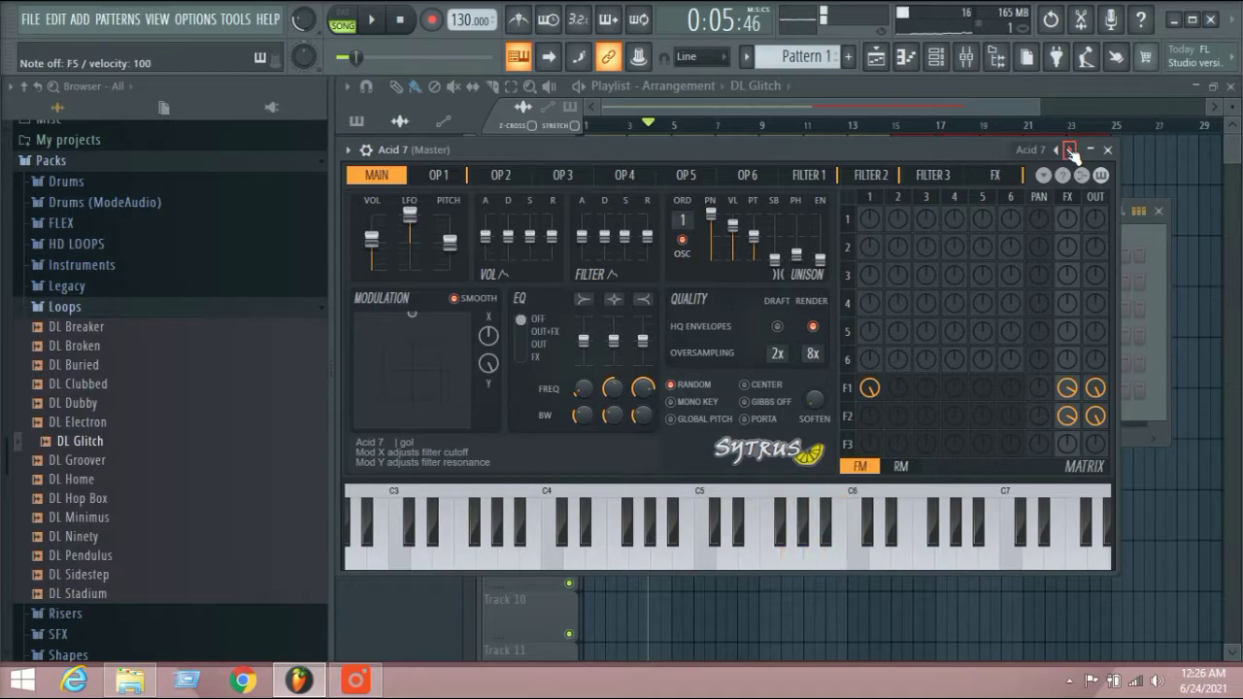
# Step: Load the Eurogate preset in Sytrus, play test notes to audition it and reposition the synth window below Track 1
pyautogui.click(1032, 151)
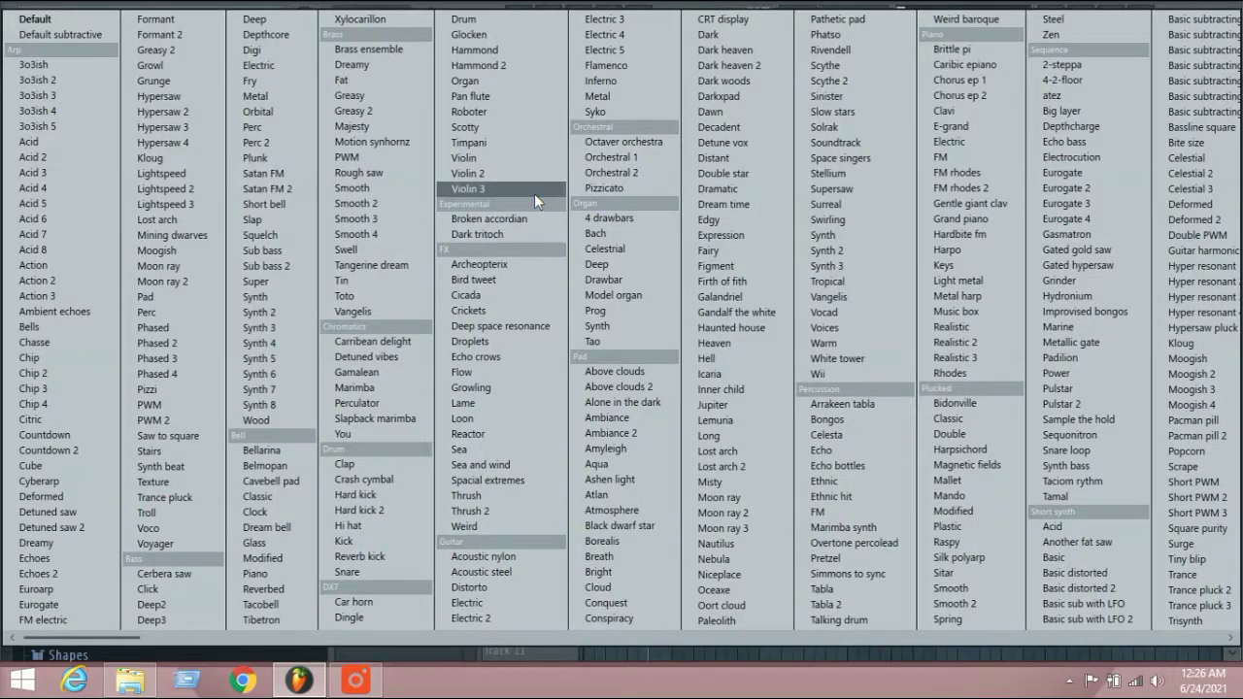
pyautogui.click(1101, 171)
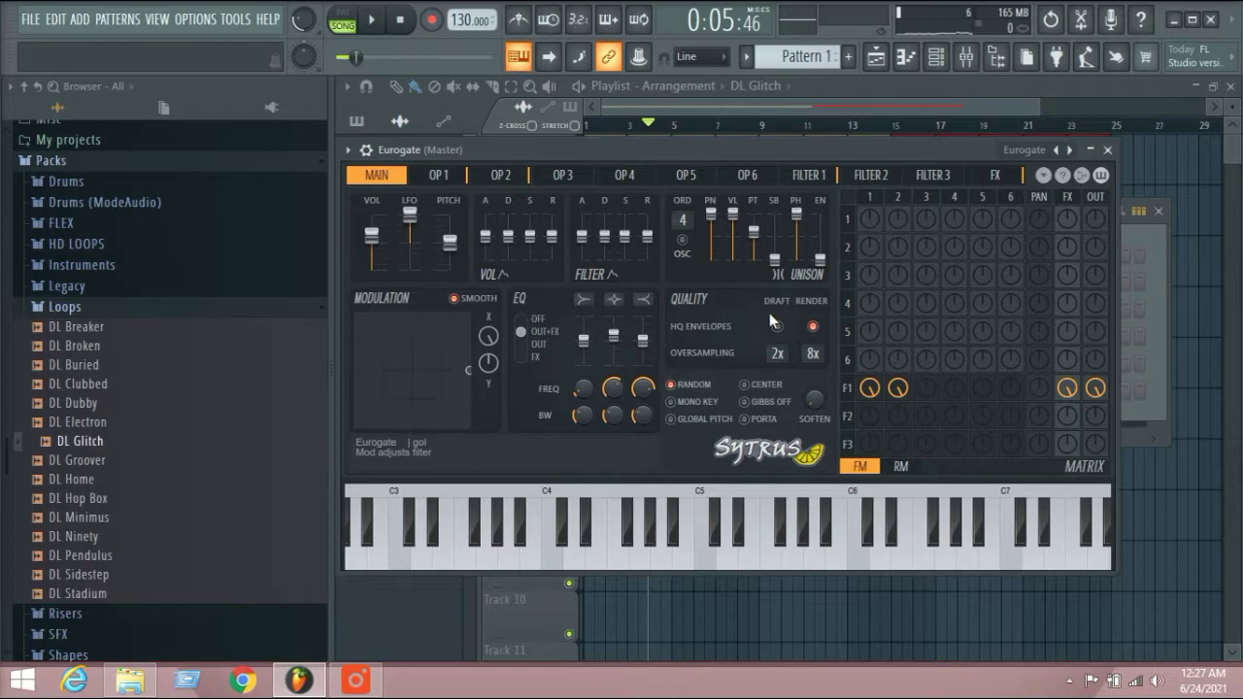
pyautogui.press('r')
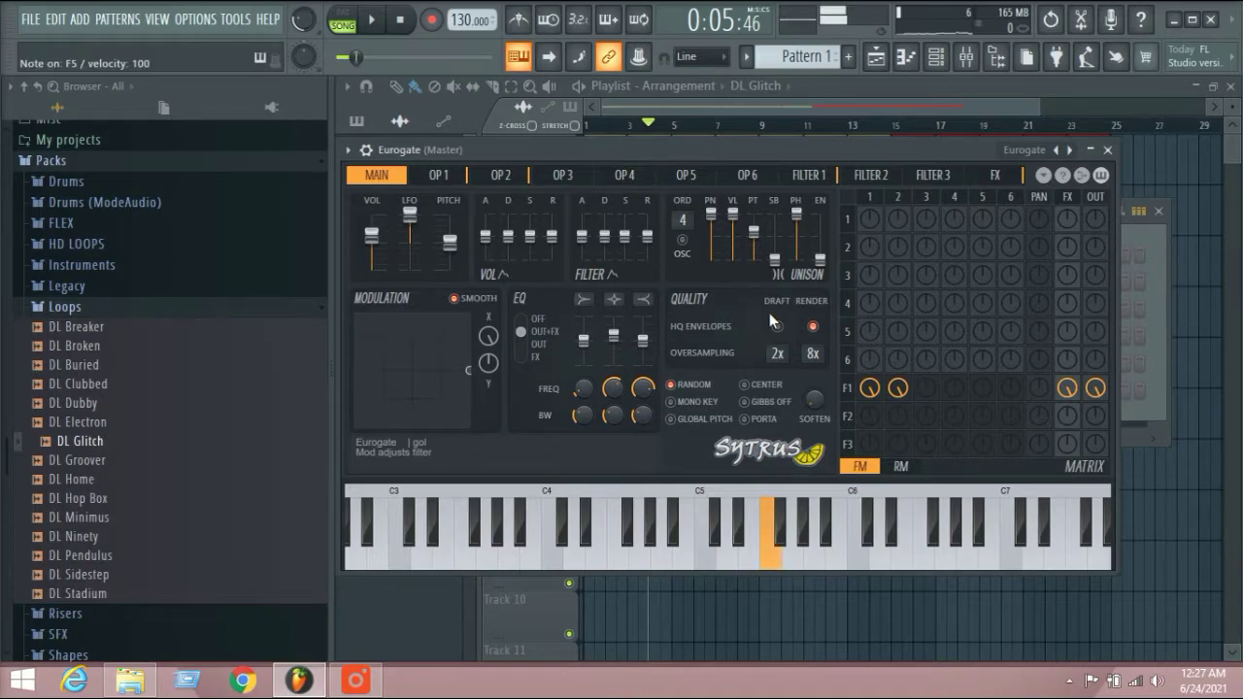
pyautogui.press('t')
pyautogui.press('e')
pyautogui.press('r')
pyautogui.press('q')
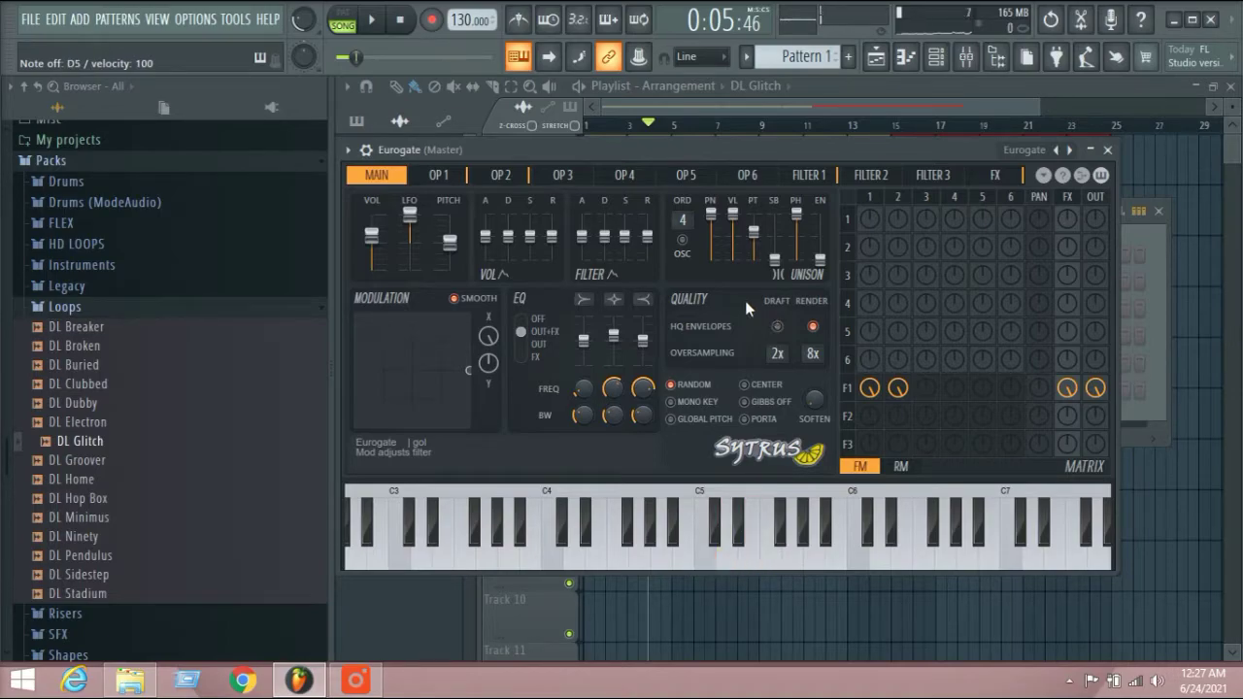
pyautogui.moveTo(585, 155); pyautogui.dragTo(615, 161)
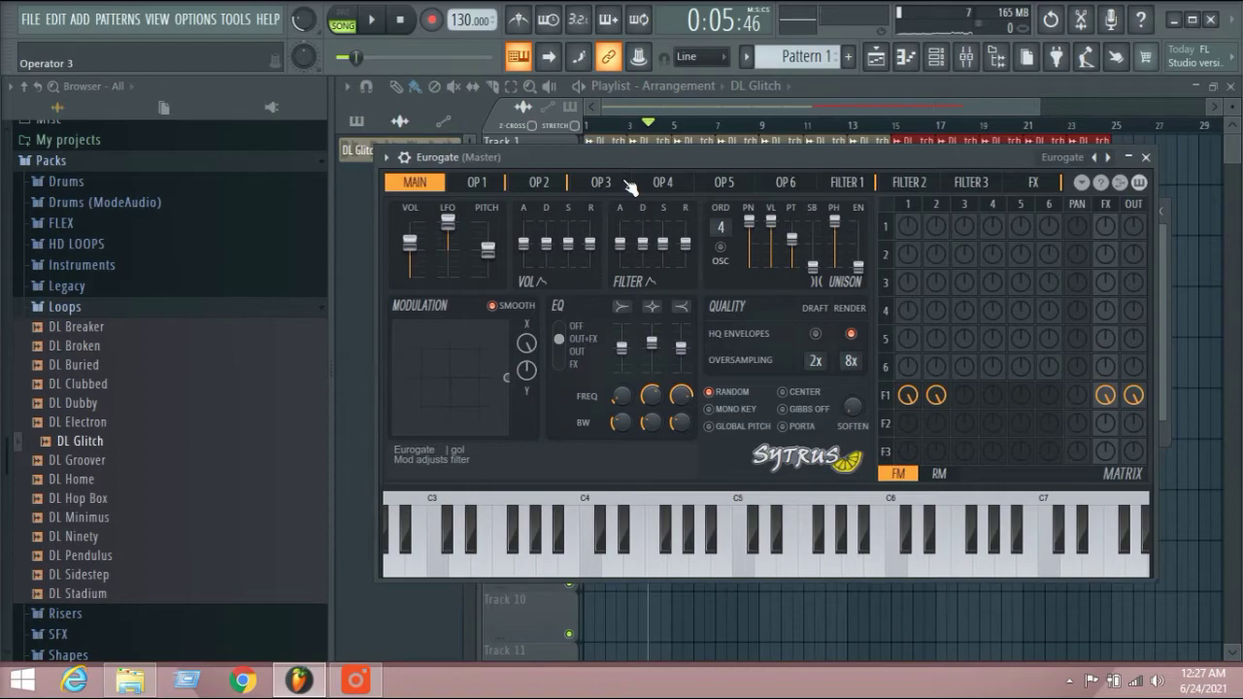
pyautogui.moveTo(652, 155); pyautogui.dragTo(625, 186)
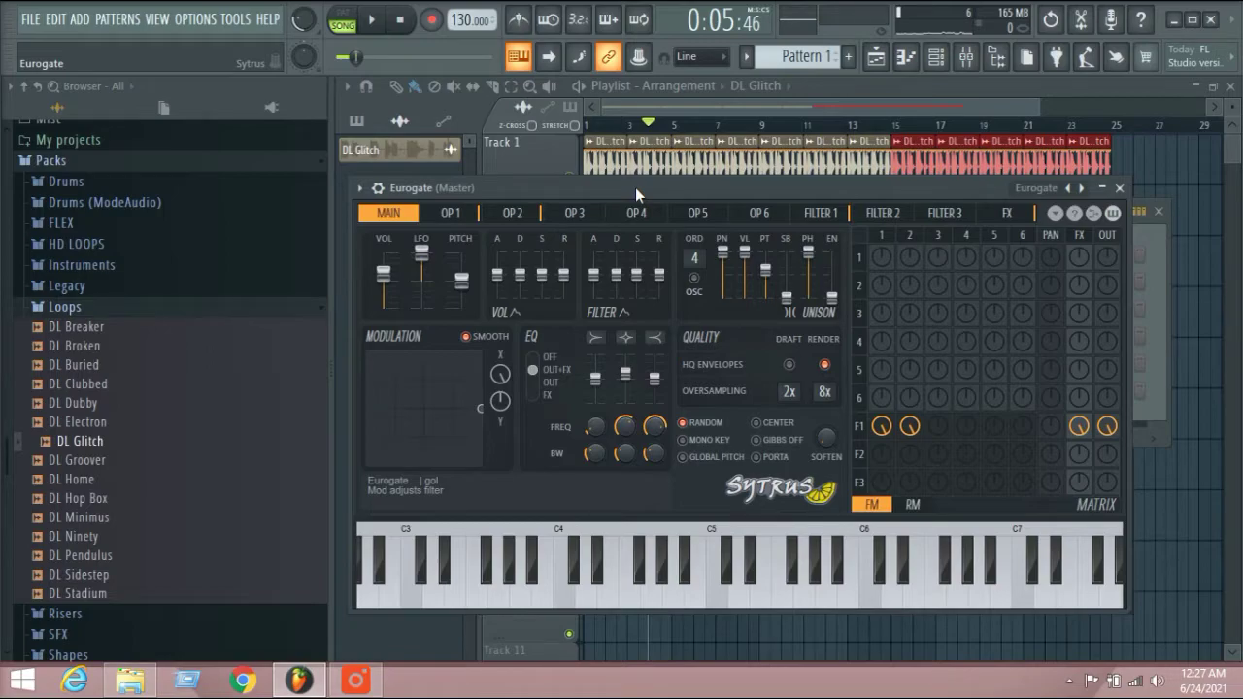
# Step: Audition the Eurogate 2 preset with a melody and return to the Eurogate preset
pyautogui.click(1082, 188)
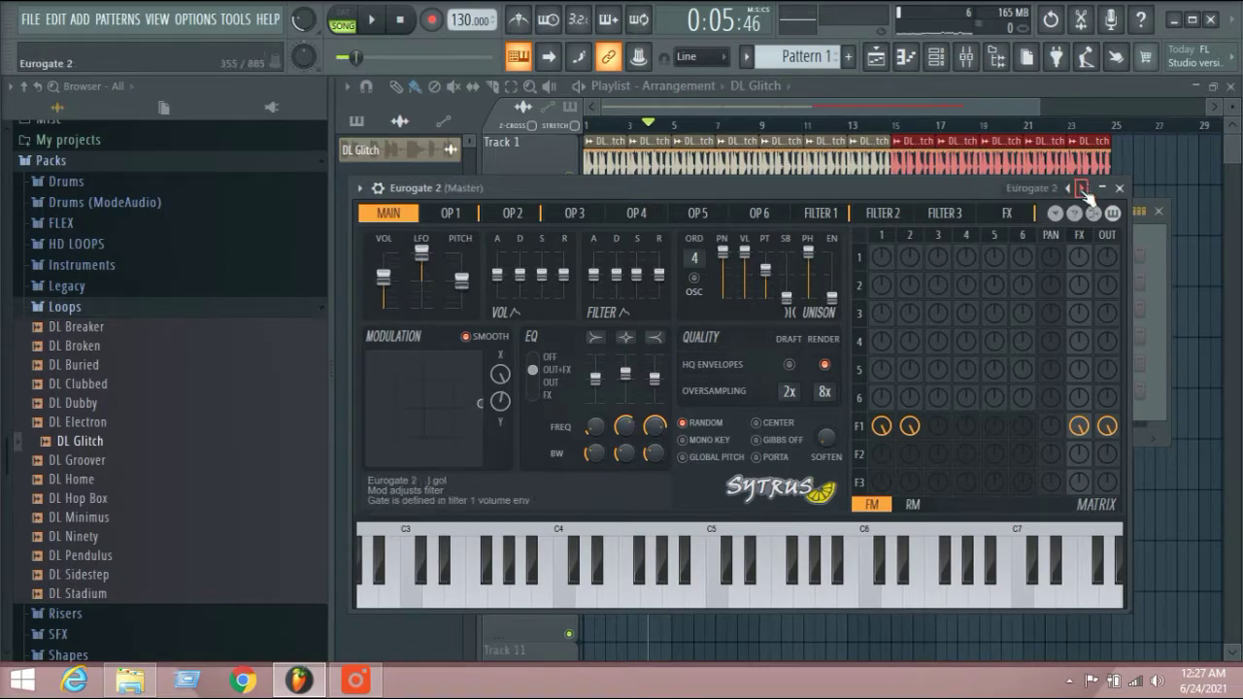
pyautogui.press('b')
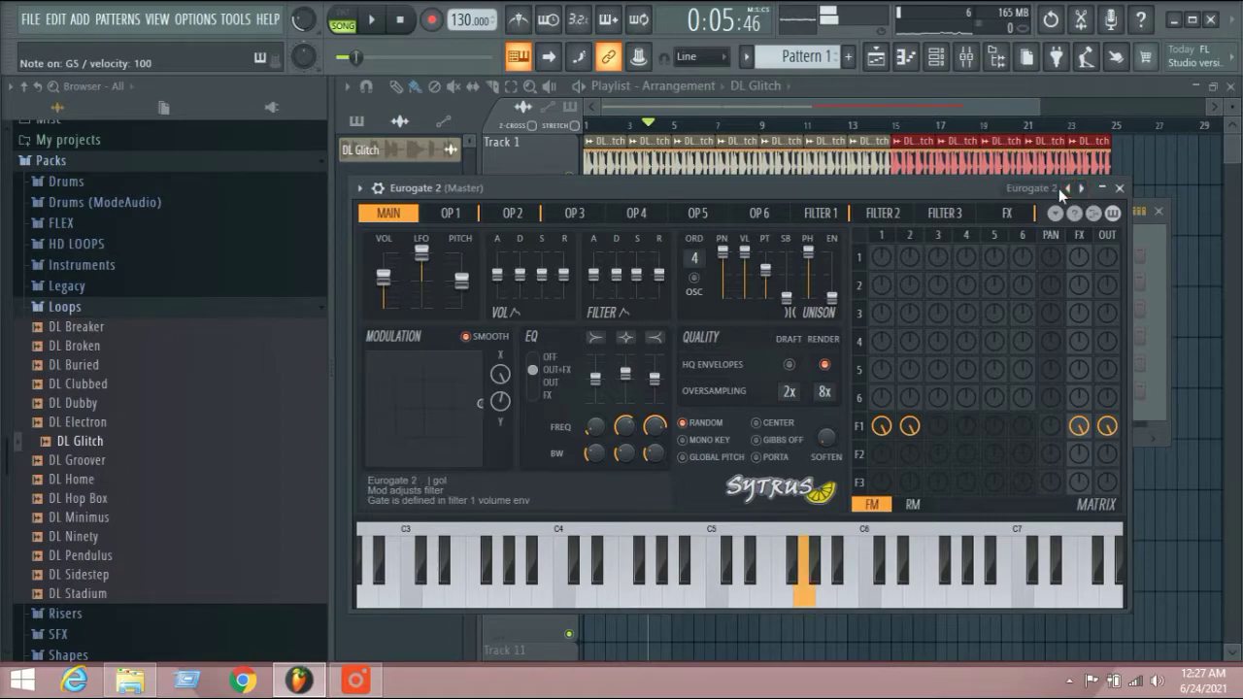
pyautogui.press('v')
pyautogui.press('q')
pyautogui.press('n')
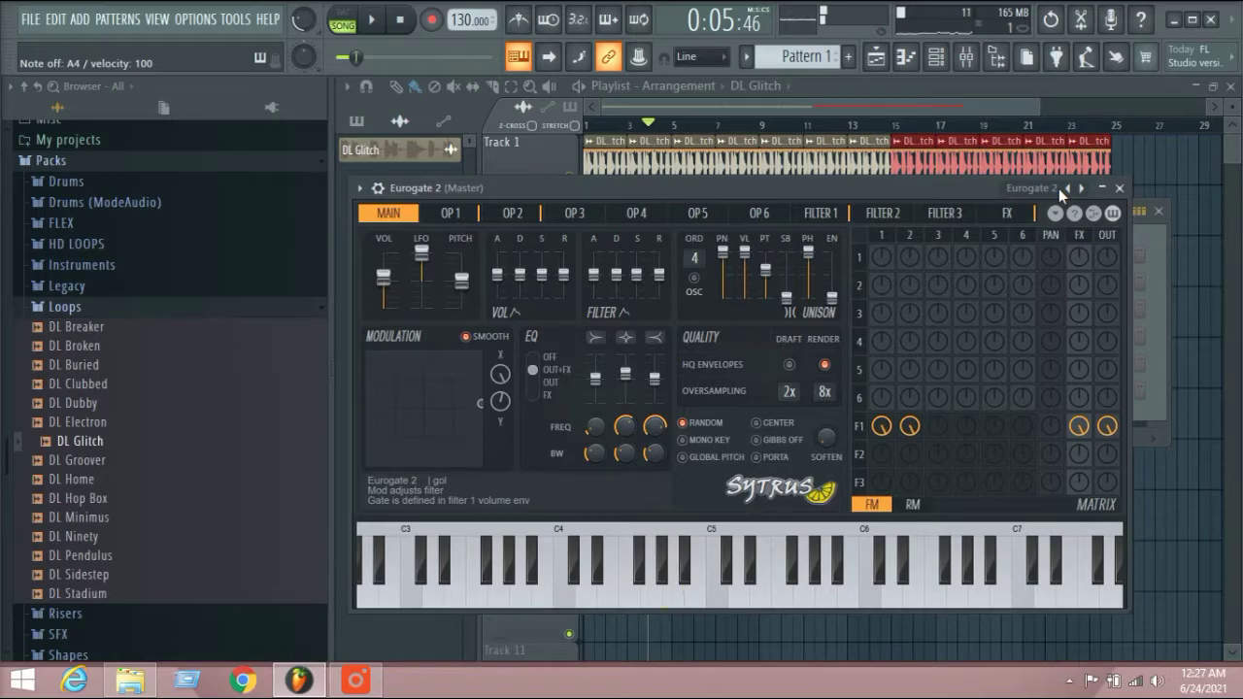
pyautogui.press('q')
pyautogui.press('e')
pyautogui.press('r')
pyautogui.press('e')
pyautogui.press('w')
pyautogui.press('e')
pyautogui.press('q')
pyautogui.click(1068, 187)
# Step: Play the arrangement from the start to rehearse Eurogate notes over the DL Glitch loop, and stop playback
pyautogui.click(768, 107)
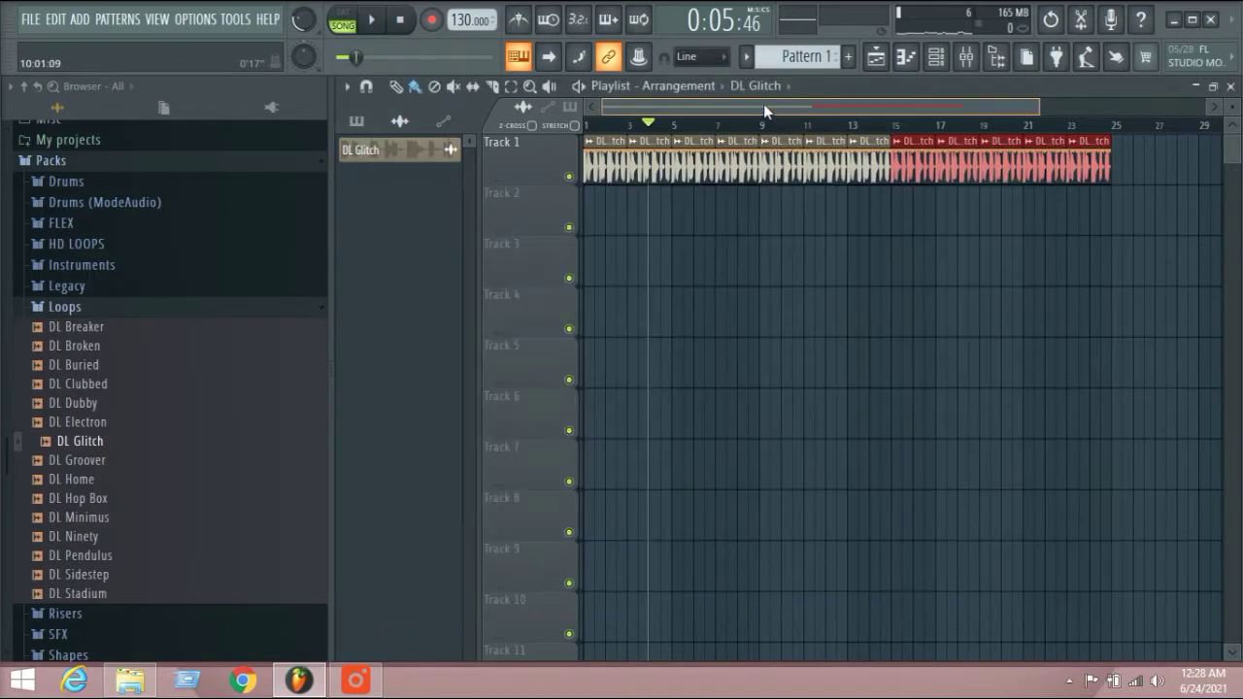
pyautogui.click(401, 21)
pyautogui.click(371, 19)
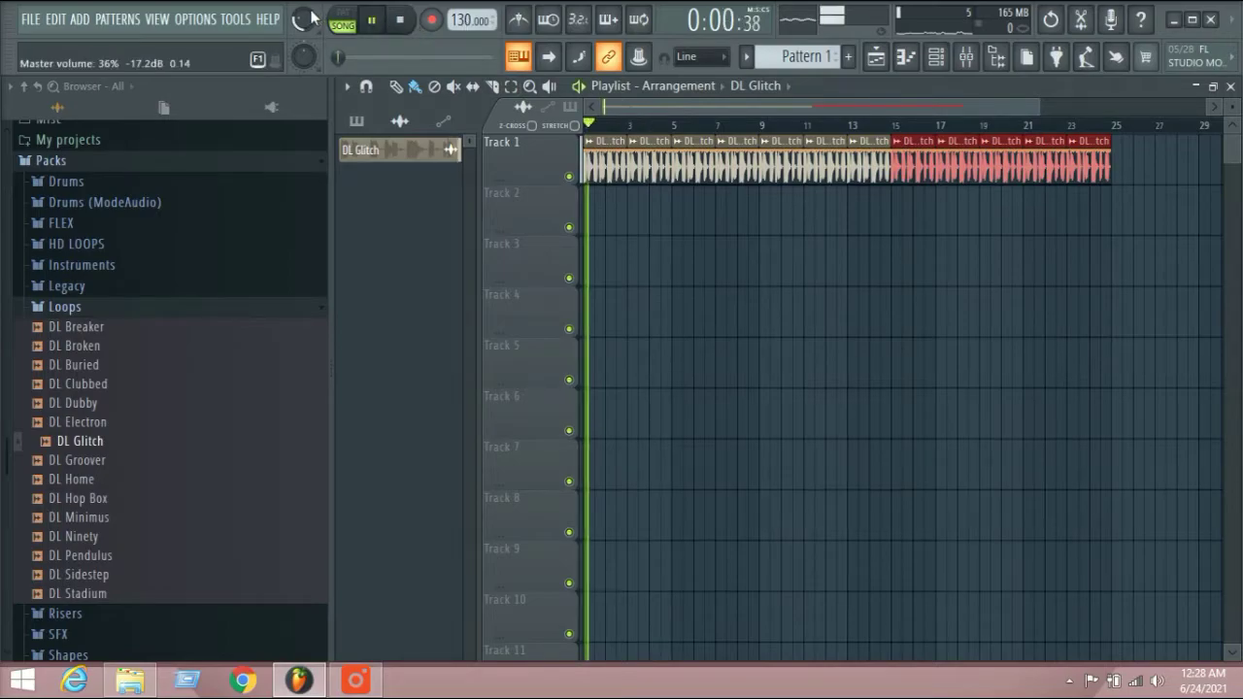
pyautogui.click(935, 56)
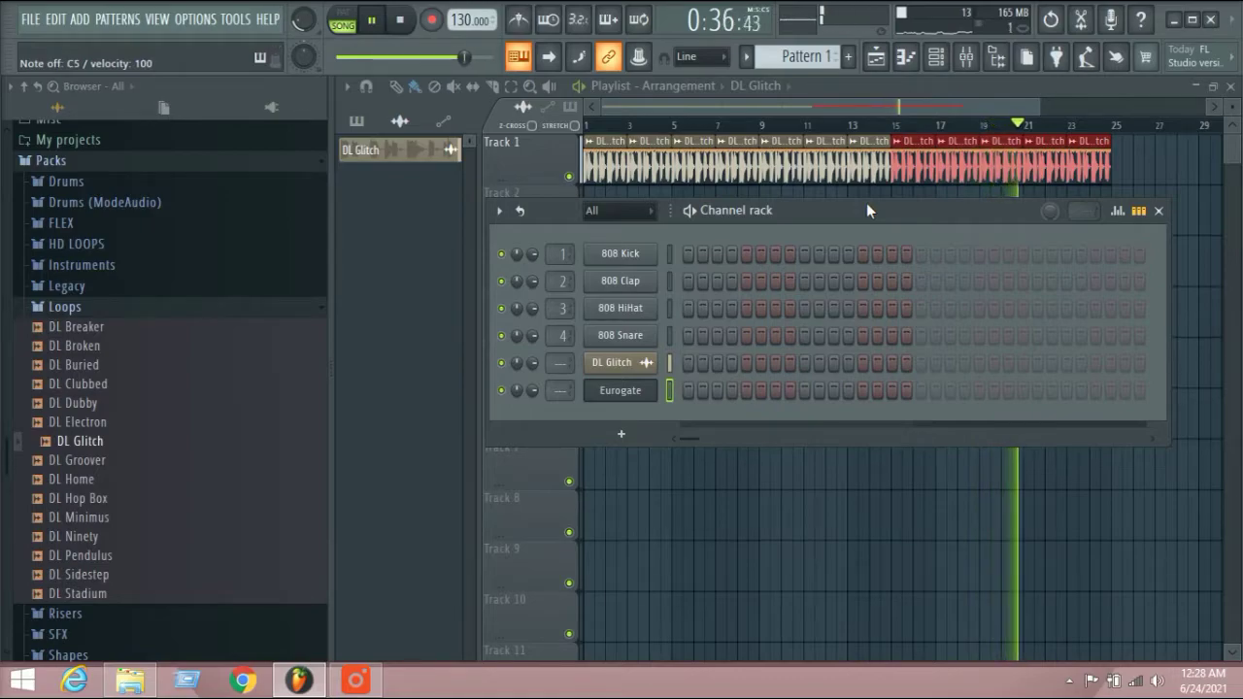
pyautogui.press('space')
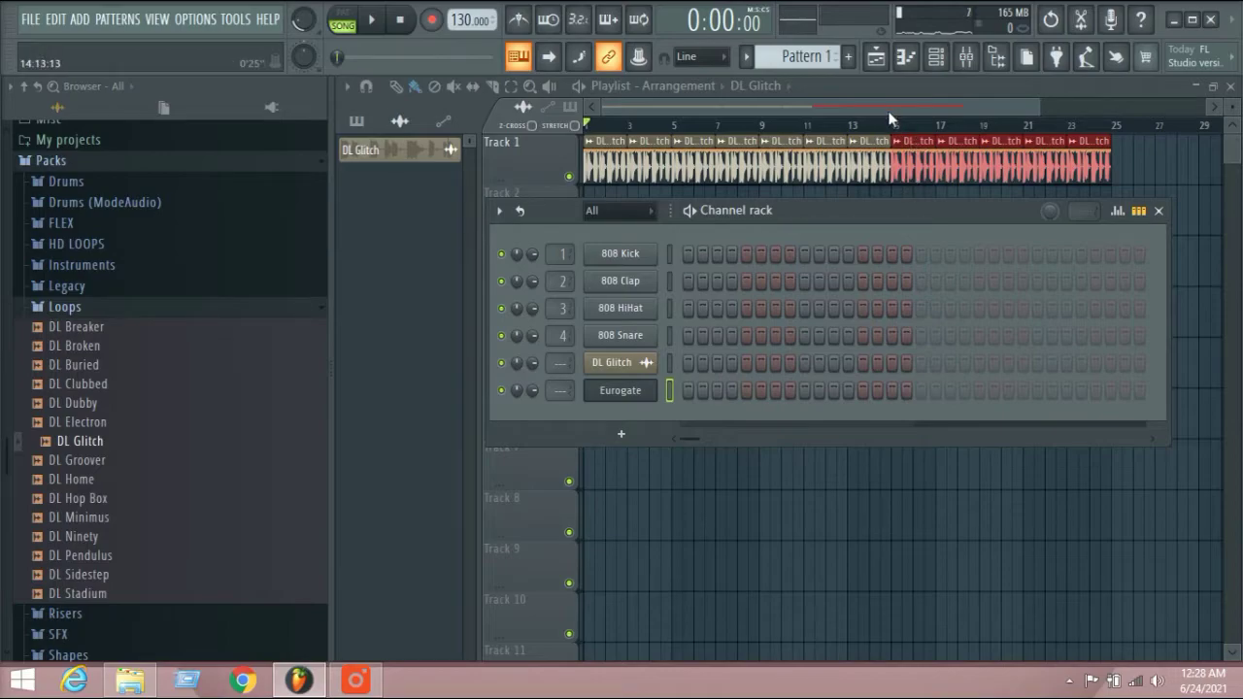
pyautogui.press('F6')
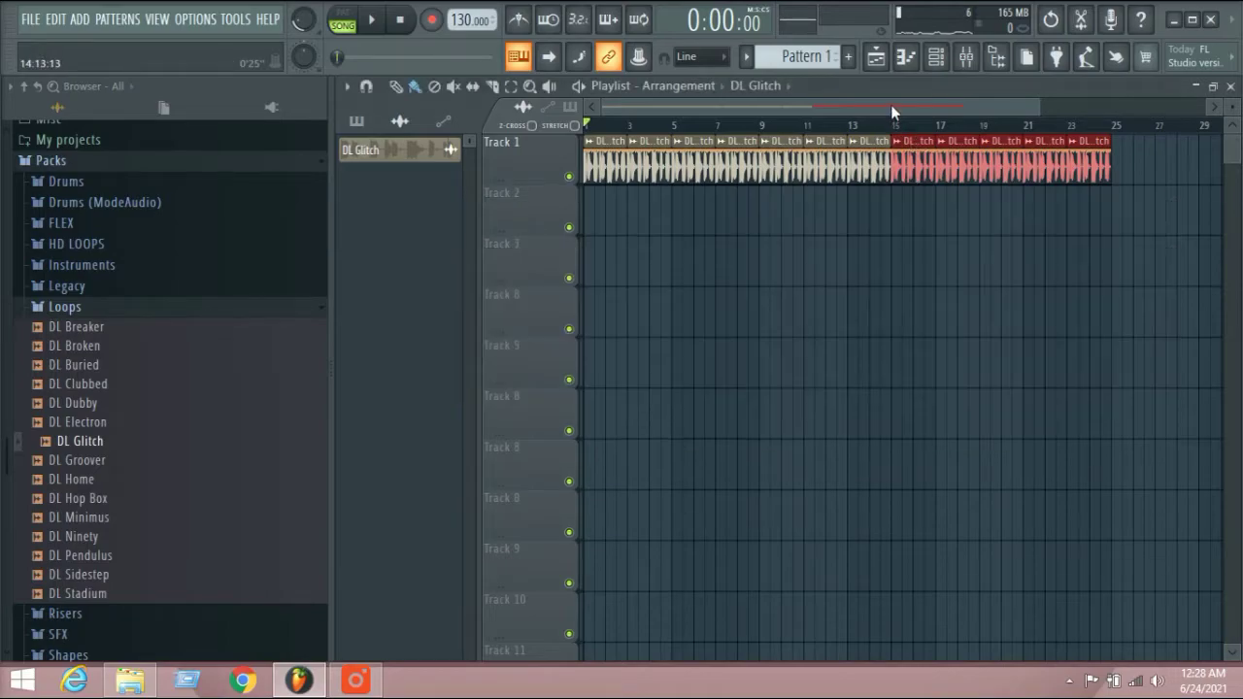
# Step: Record a live Eurogate melody over the DL Glitch loop, choosing to record notes and automation
pyautogui.click(935, 56)
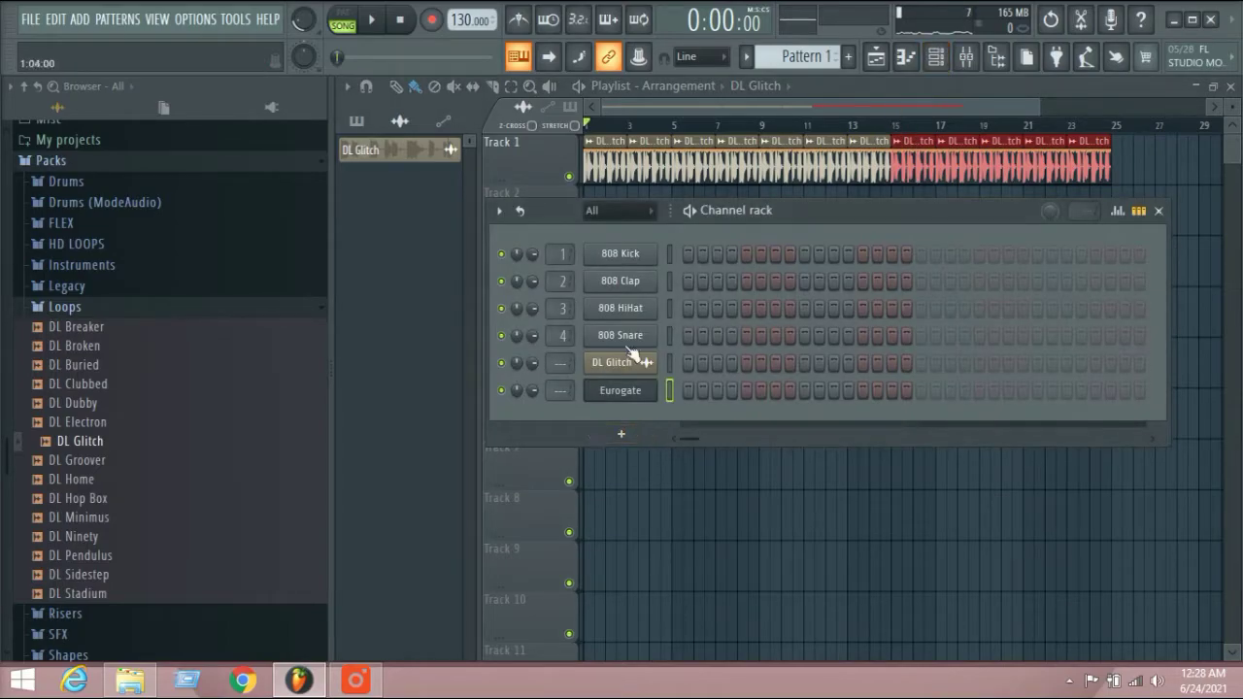
pyautogui.click(431, 19)
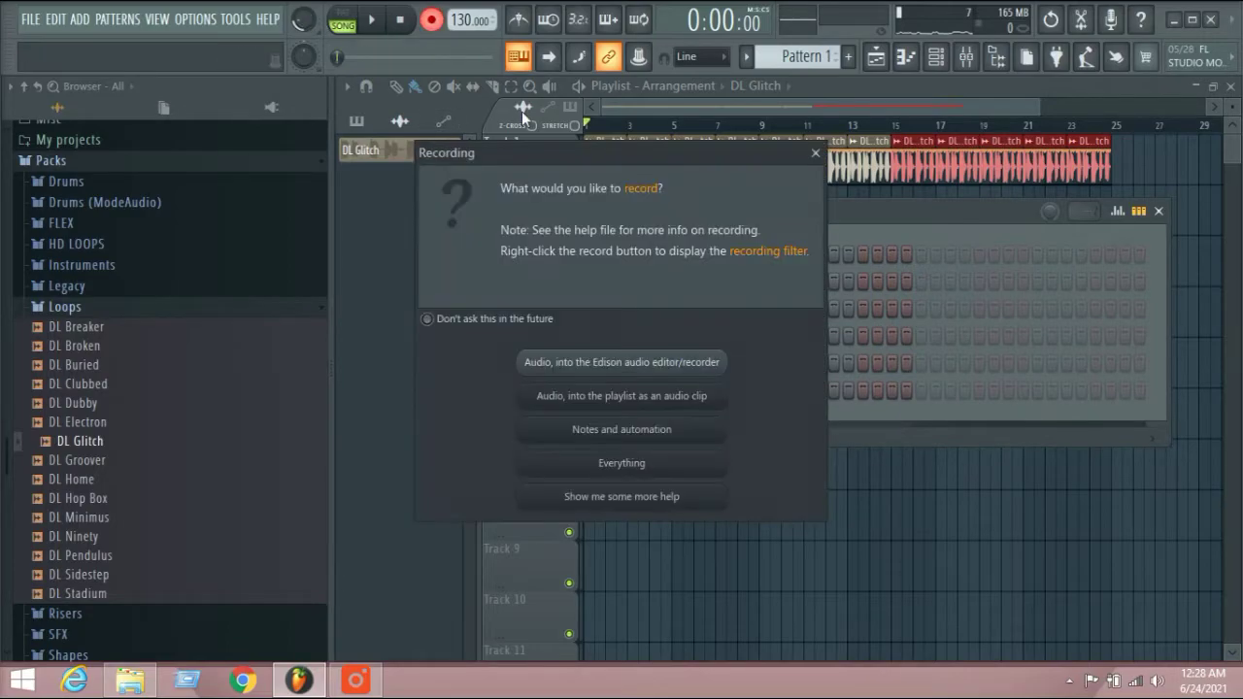
pyautogui.click(628, 437)
pyautogui.click(679, 107)
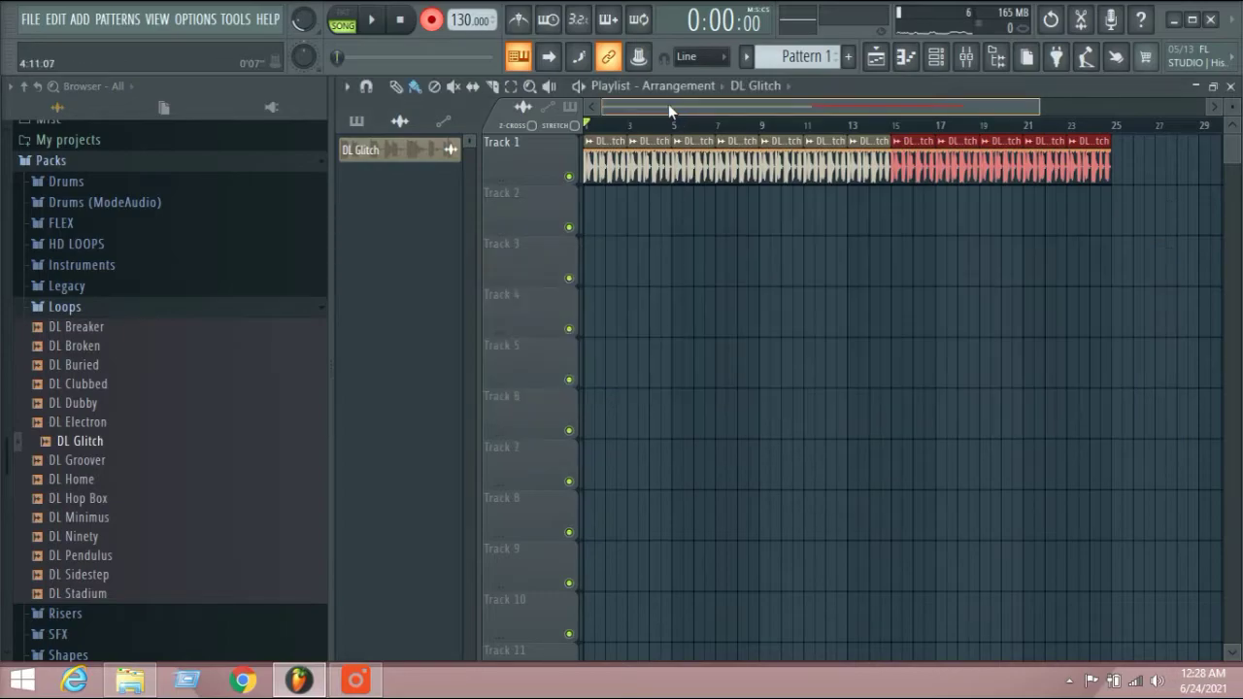
pyautogui.click(375, 21)
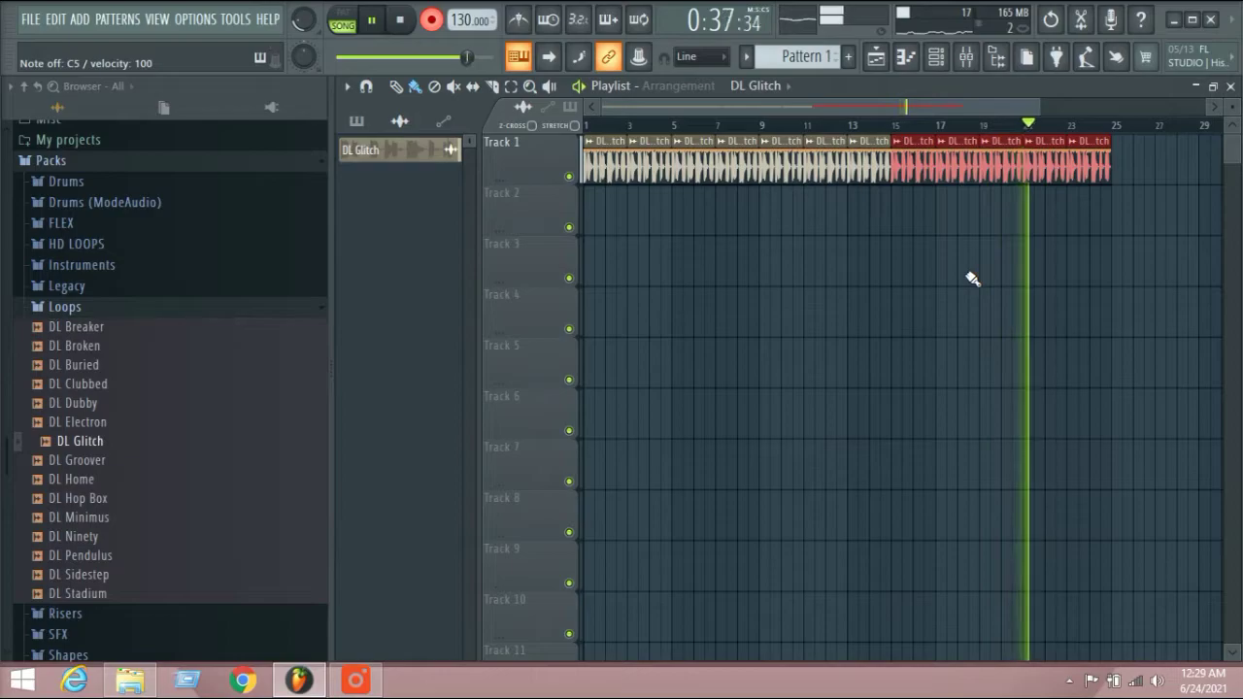
pyautogui.click(935, 56)
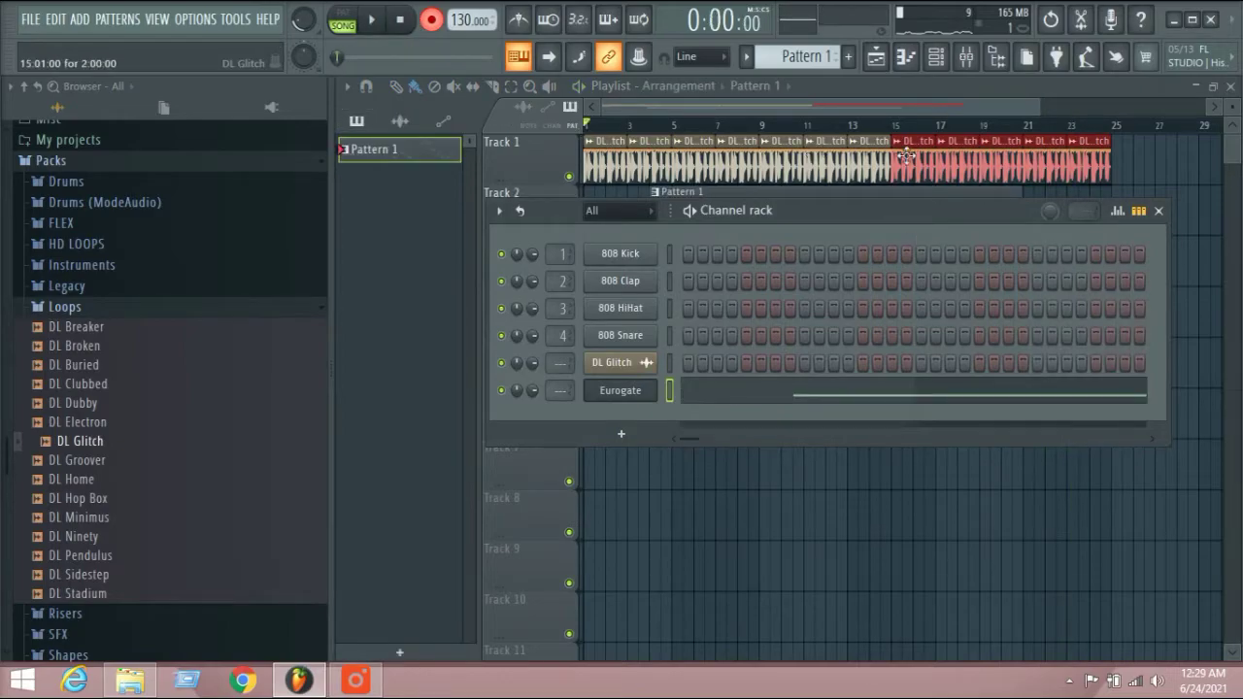
pyautogui.press('F6')
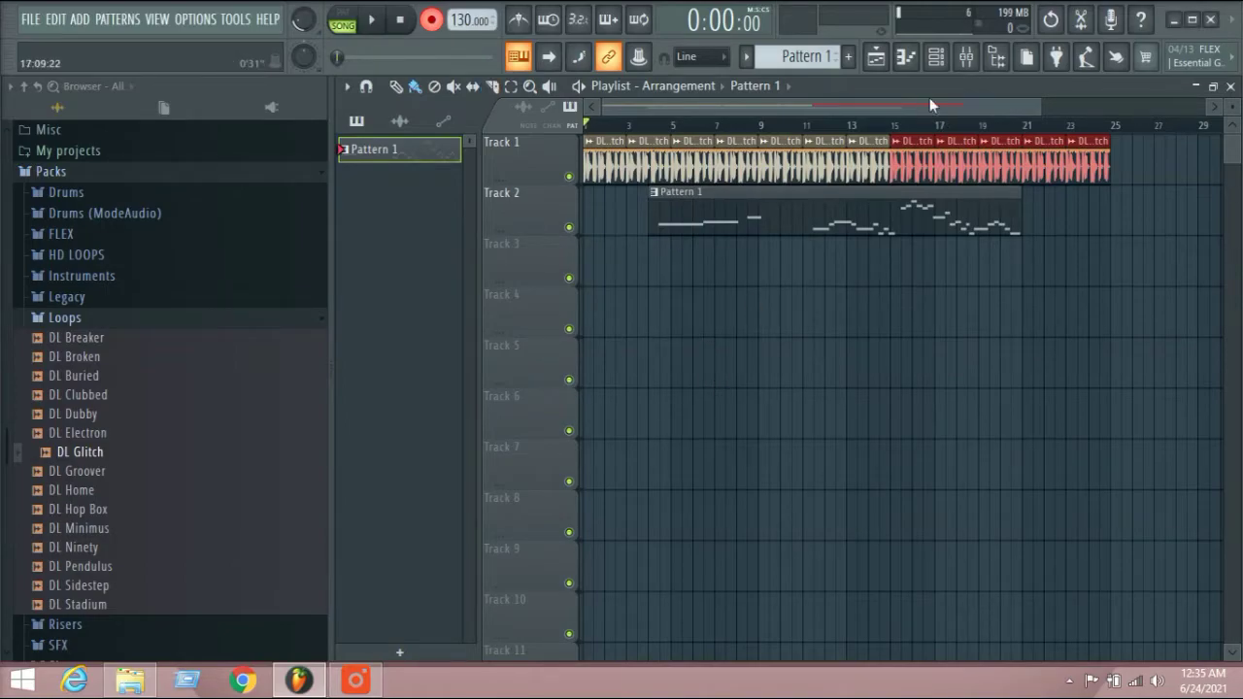
# Step: Switch to Pattern 2, add a FLEX synth channel and move its window up to fit the screen
pyautogui.click(937, 56)
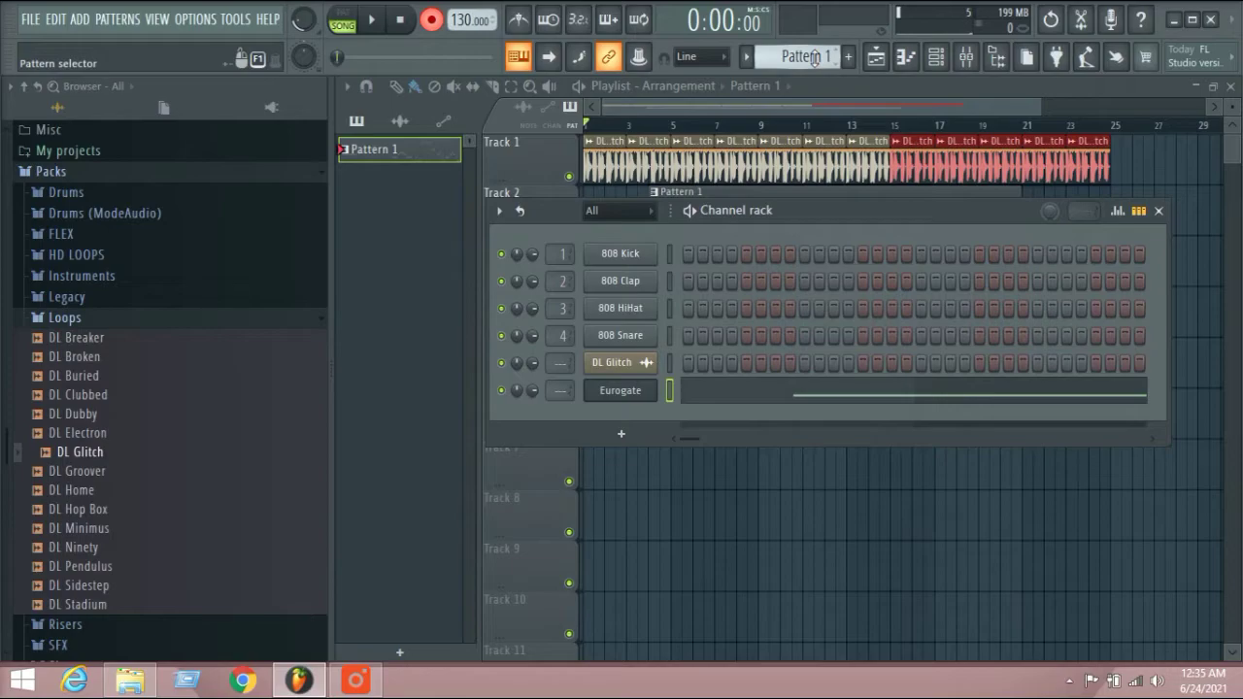
pyautogui.scroll(-1, 813, 56)
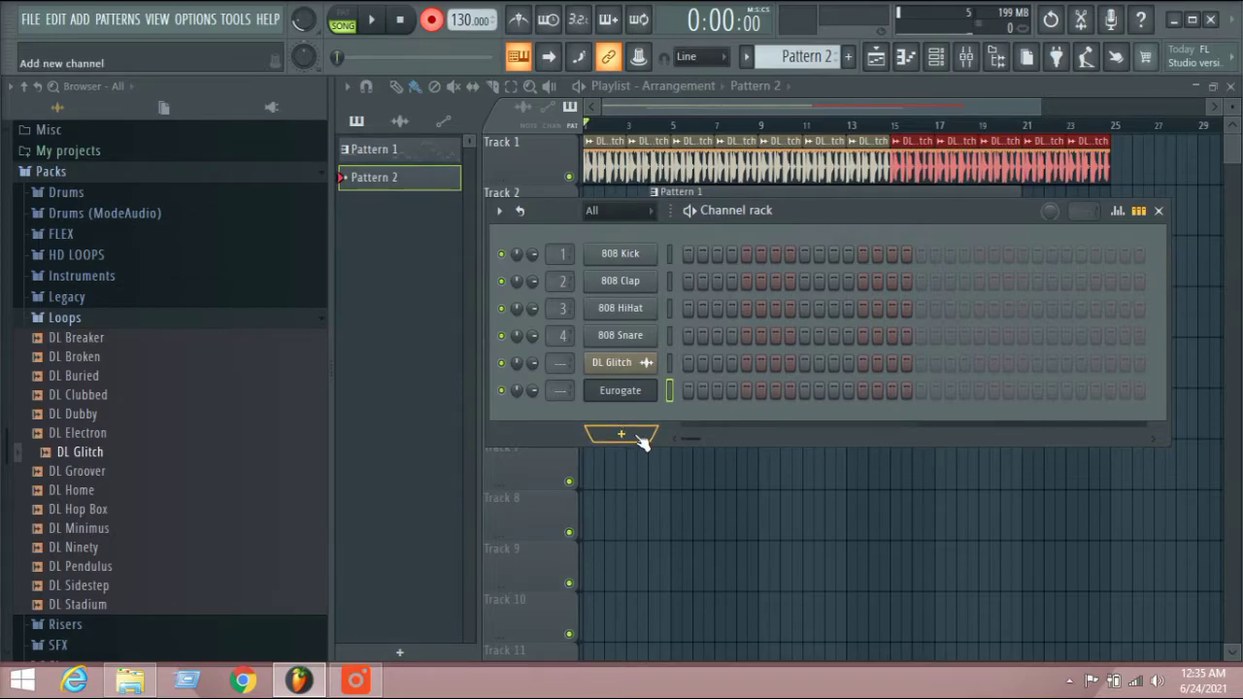
pyautogui.click(641, 437)
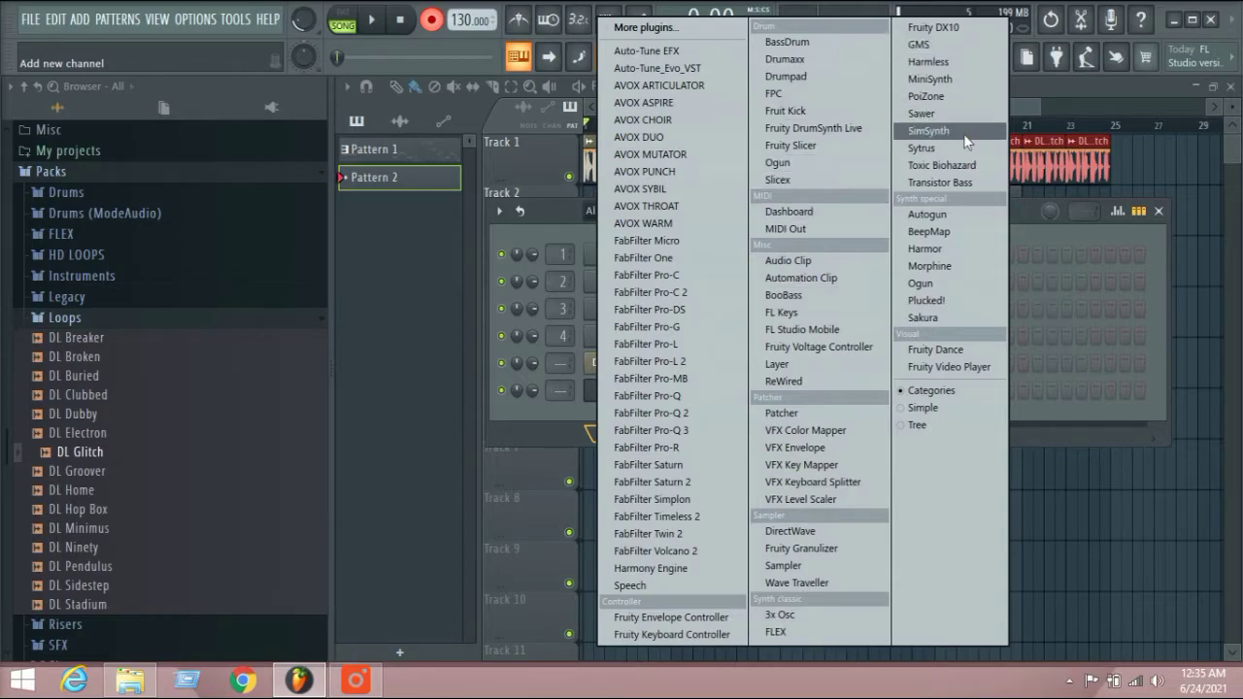
pyautogui.click(808, 631)
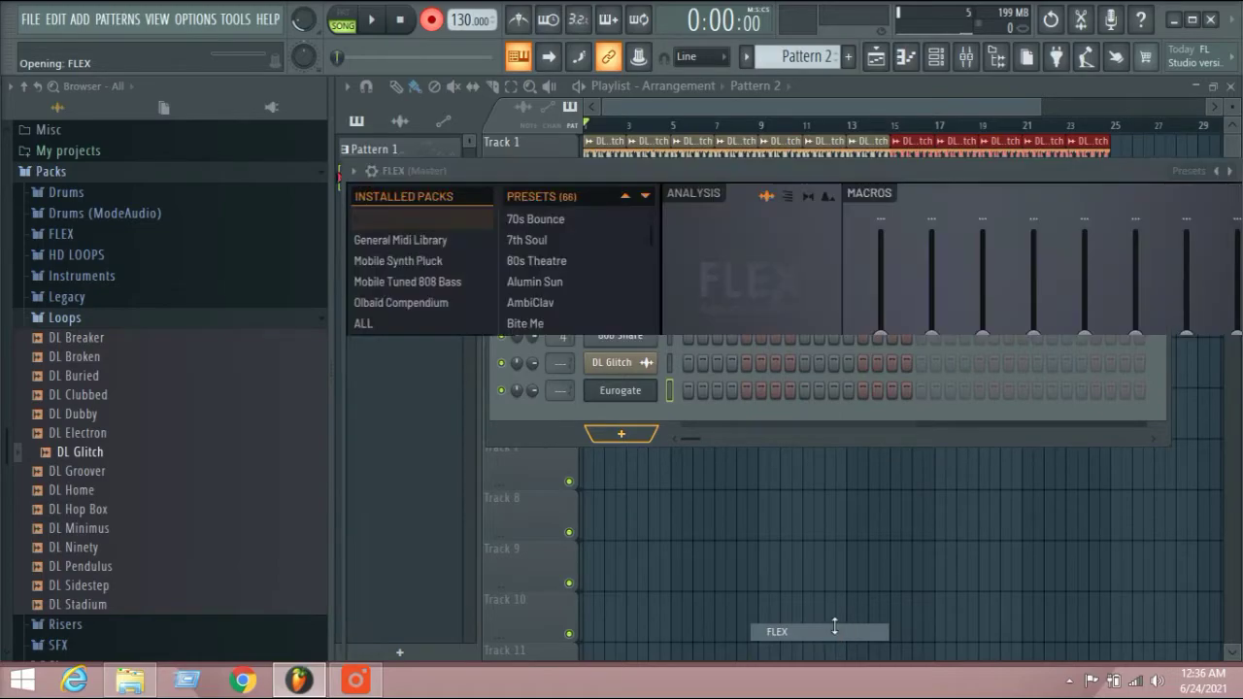
pyautogui.moveTo(746, 172); pyautogui.dragTo(816, 84)
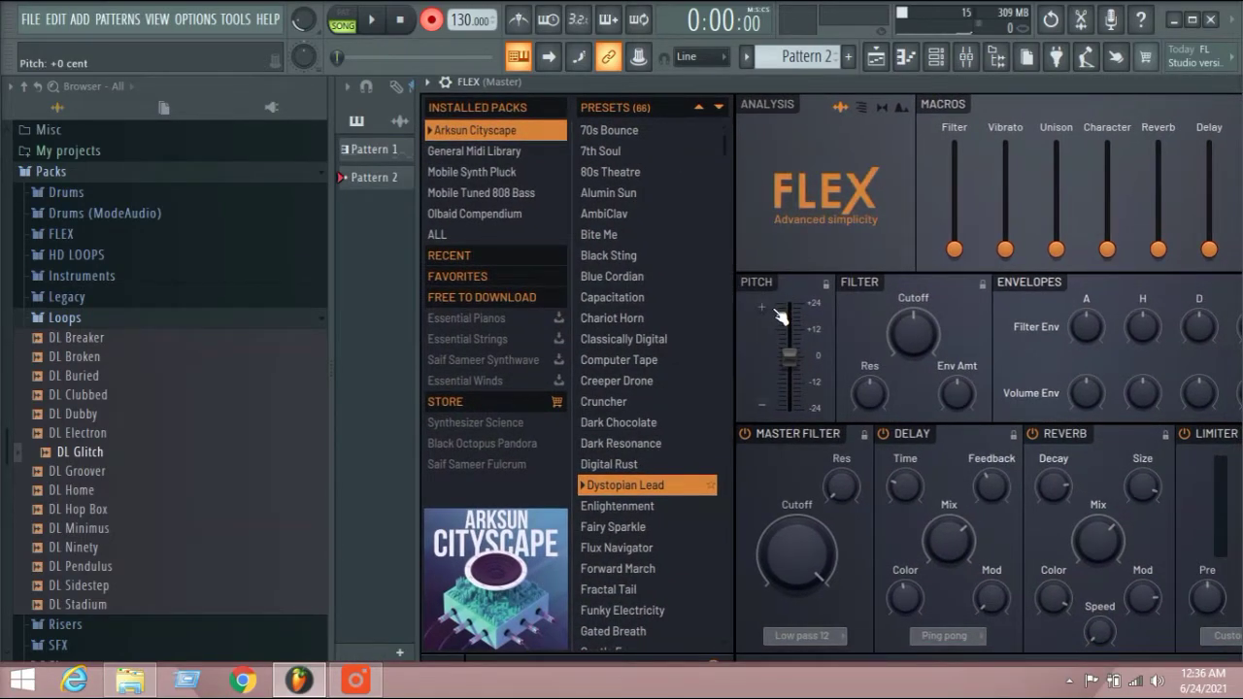
# Step: Play a few notes to audition FLEX's Dystopian Lead preset from the Arksun Cityscape pack
pyautogui.press('m')
pyautogui.press('n')
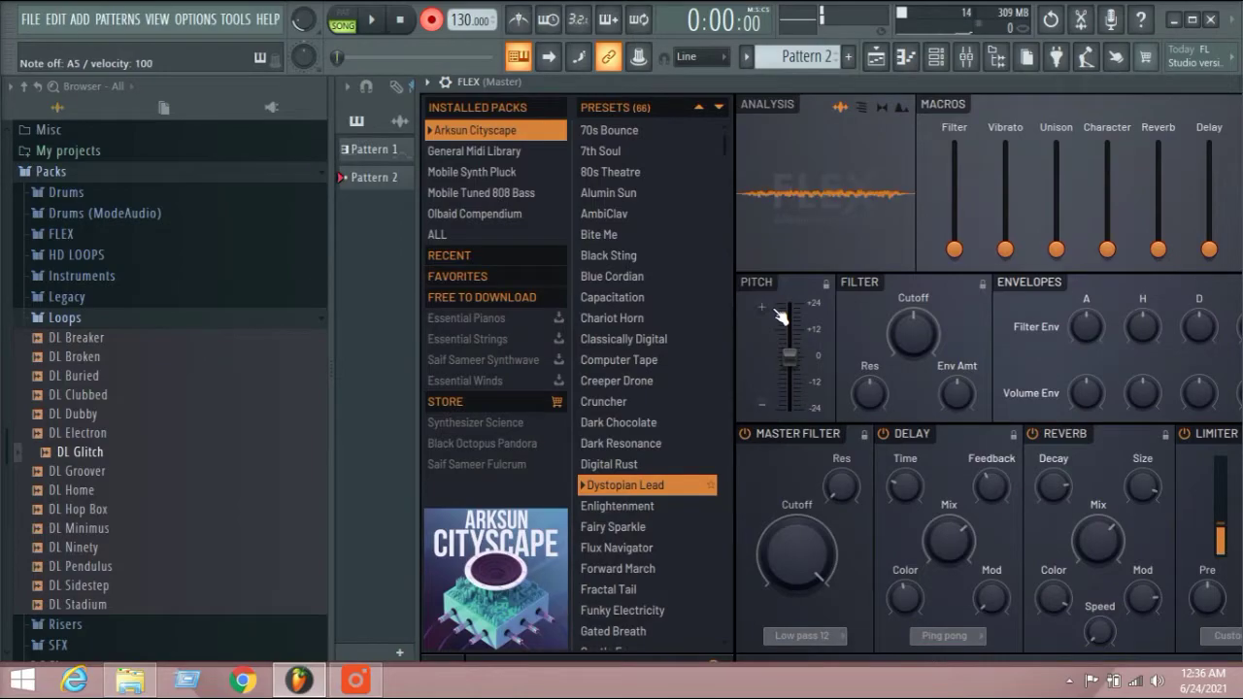
pyautogui.press('q')
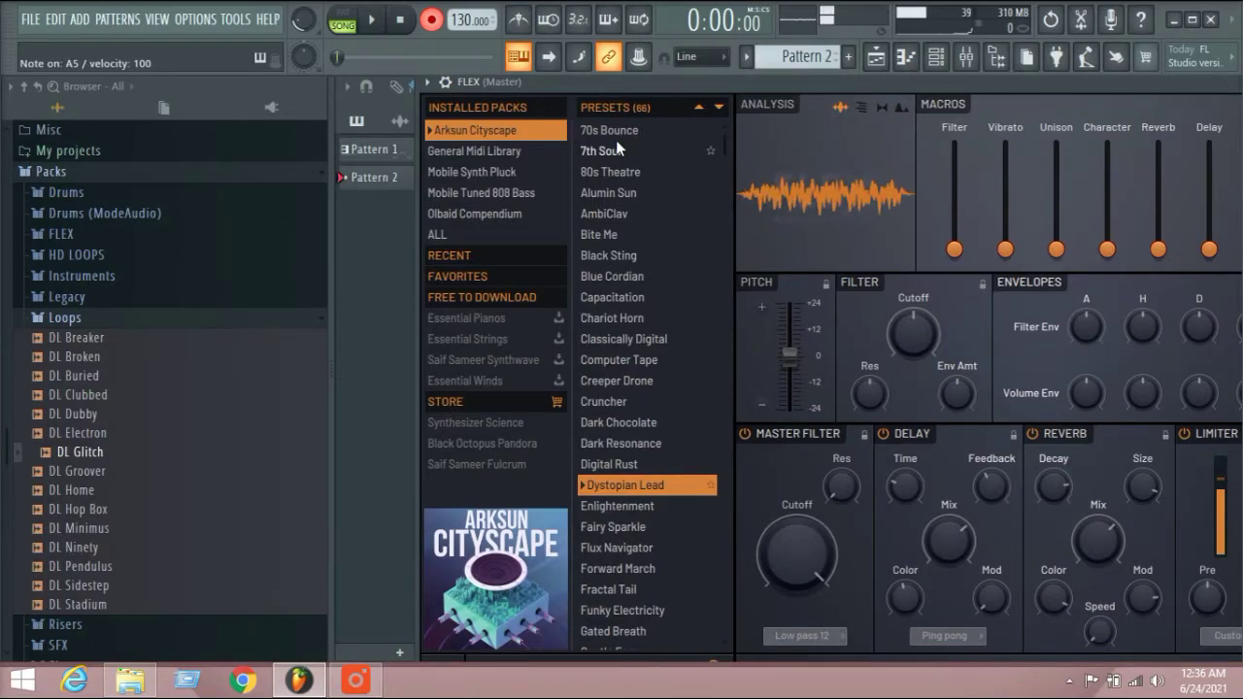
# Step: Load the 12-String Guitar preset from the General Midi Library pack and play notes to audition it
pyautogui.click(494, 153)
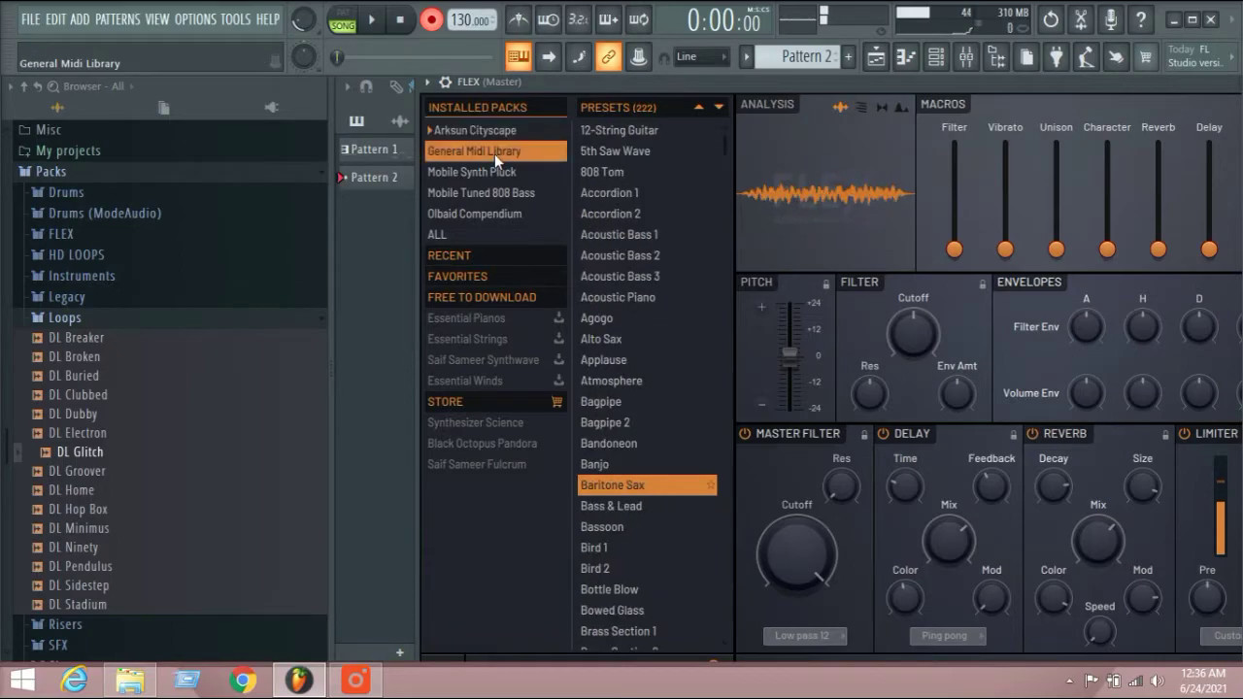
pyautogui.click(633, 129)
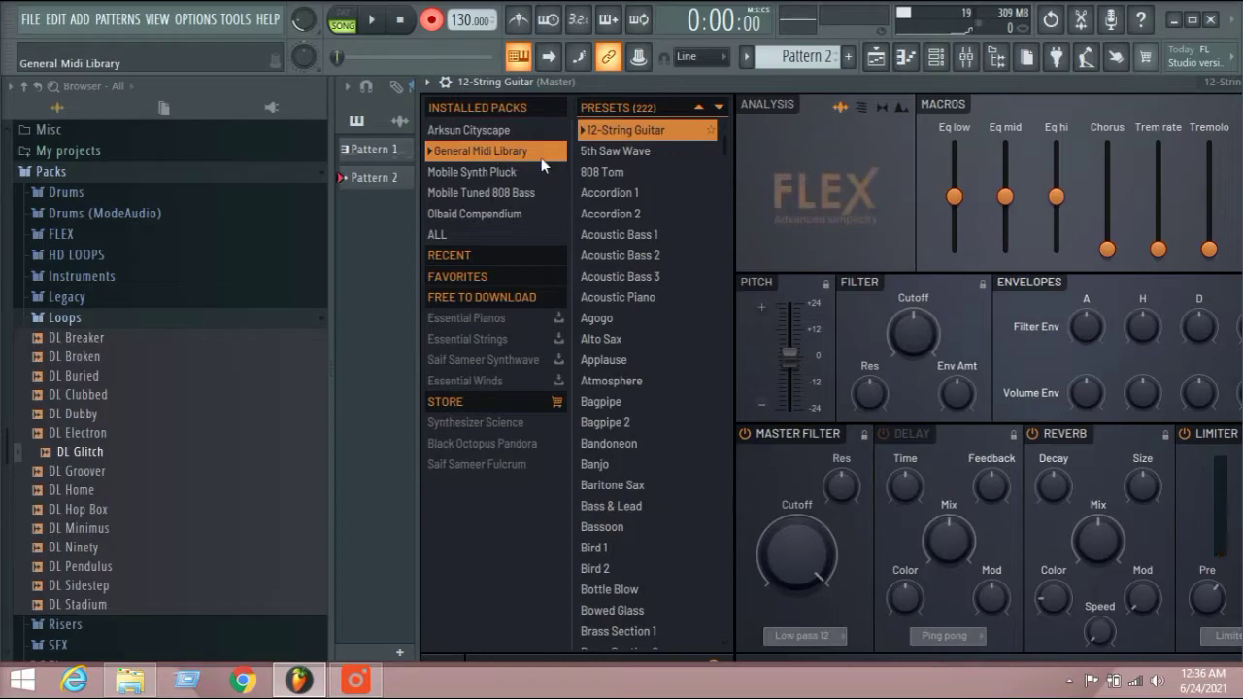
pyautogui.press('q')
pyautogui.press('q')
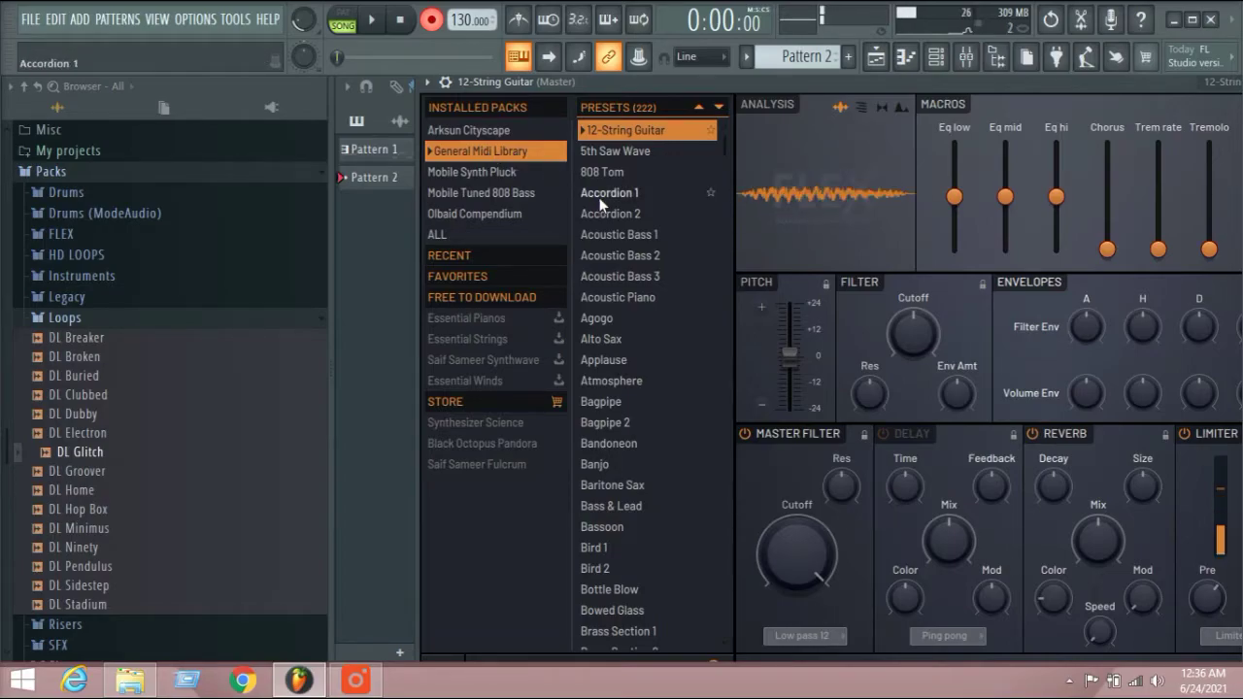
pyautogui.press('m')
pyautogui.press('n')
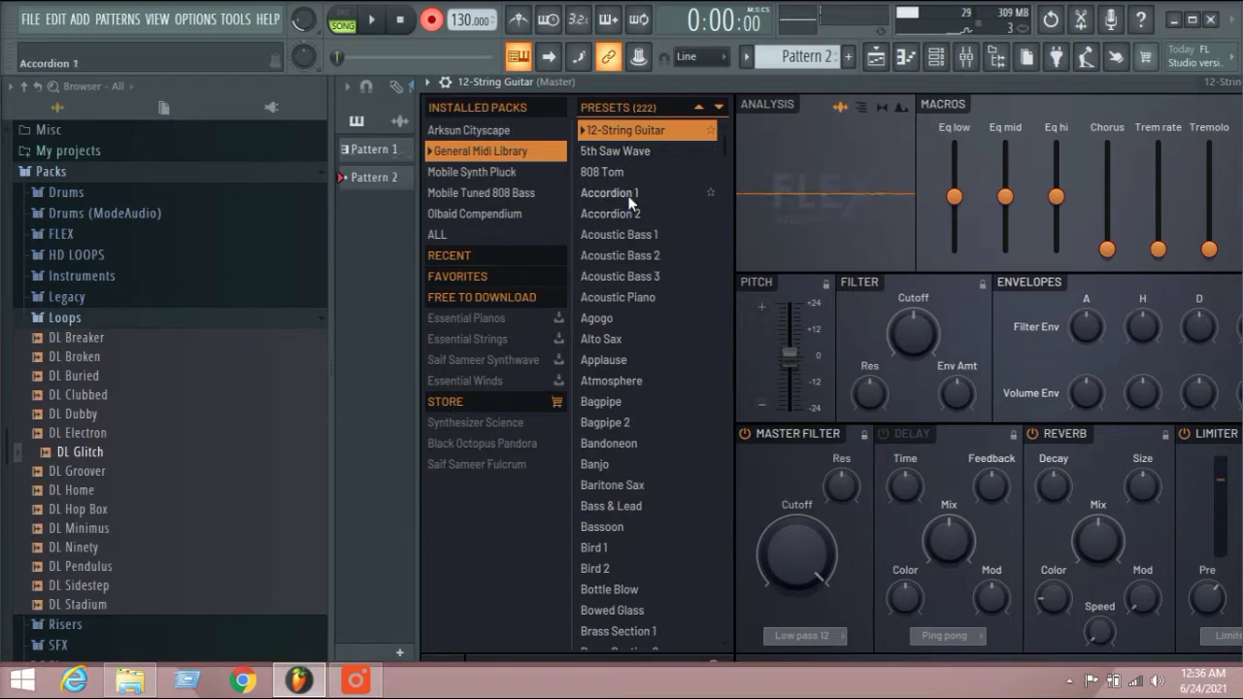
# Step: Load the Accordion 1 preset and play a short melody to audition it
pyautogui.click(629, 195)
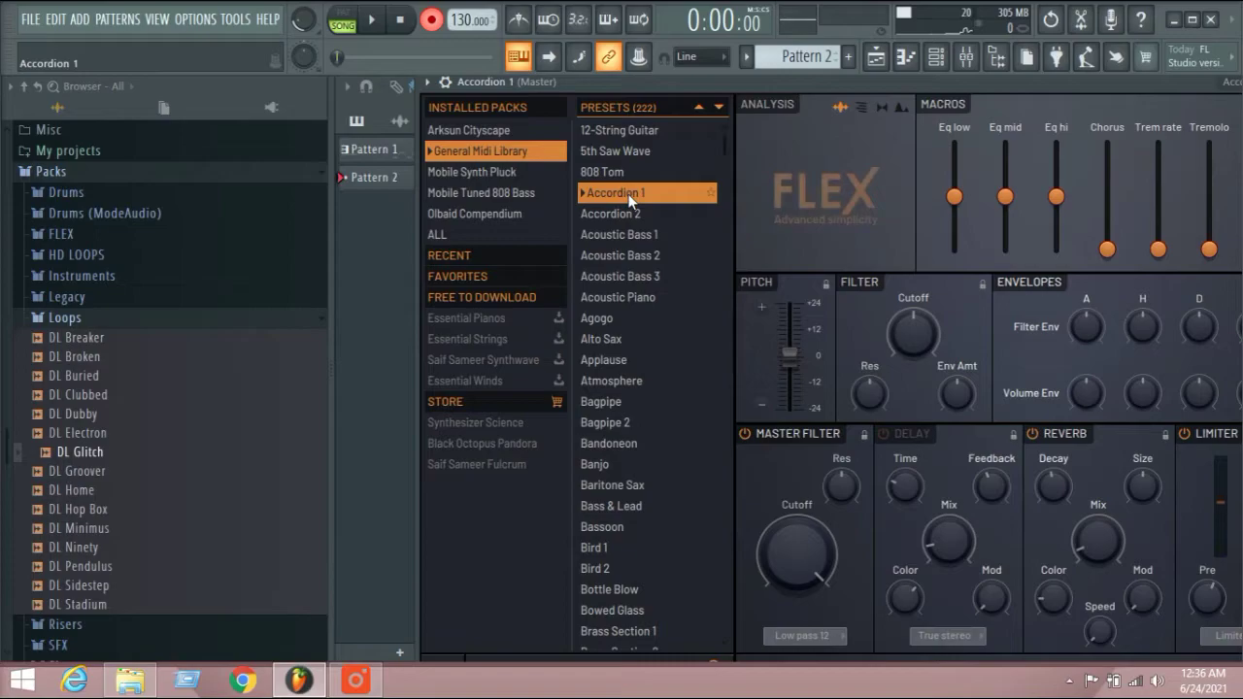
pyautogui.press('y')
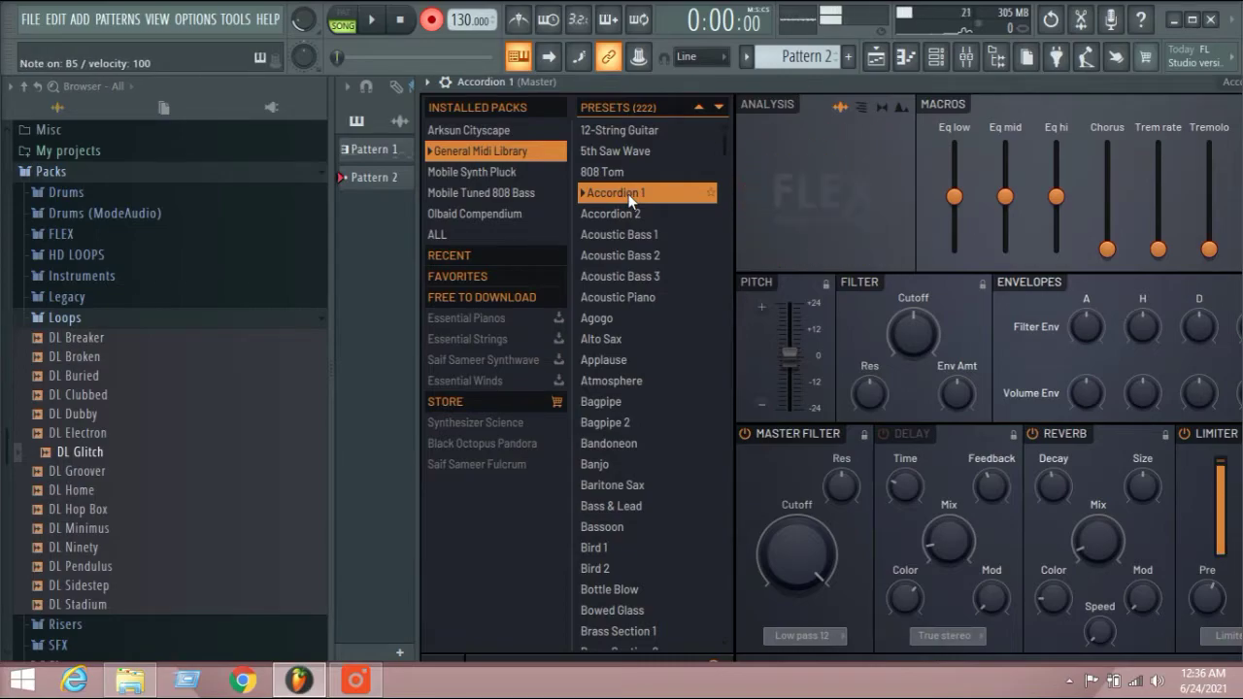
pyautogui.press('e')
pyautogui.press('e')
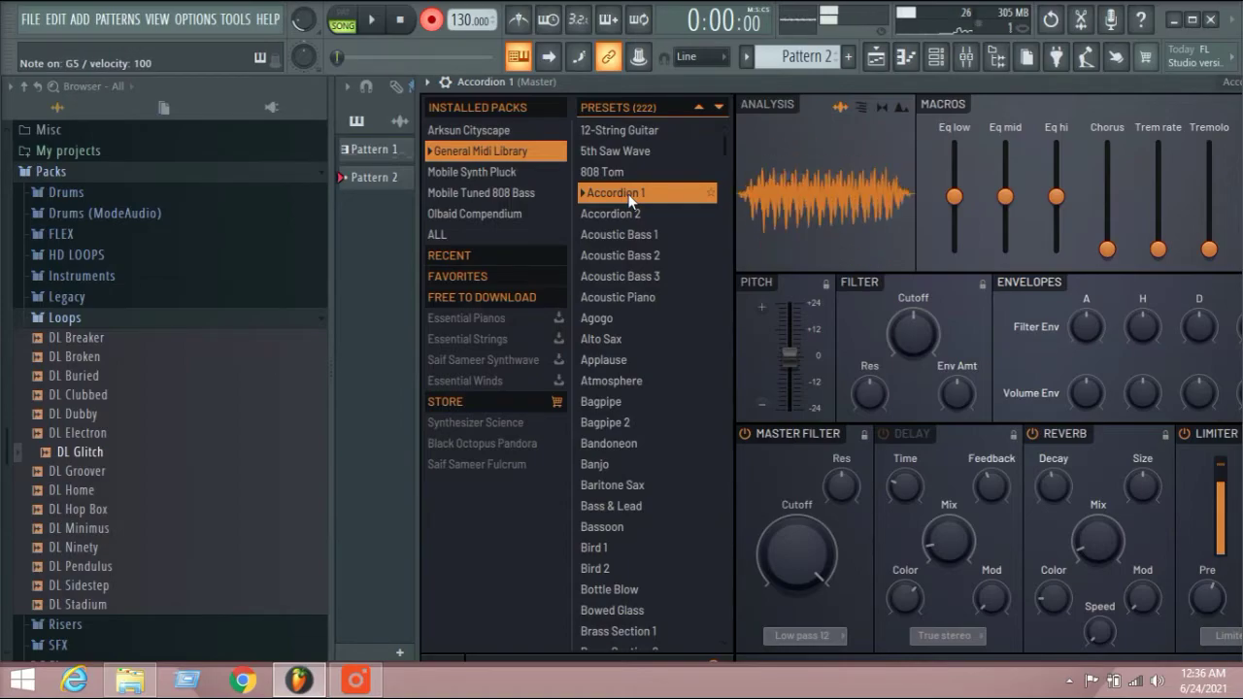
pyautogui.press('r')
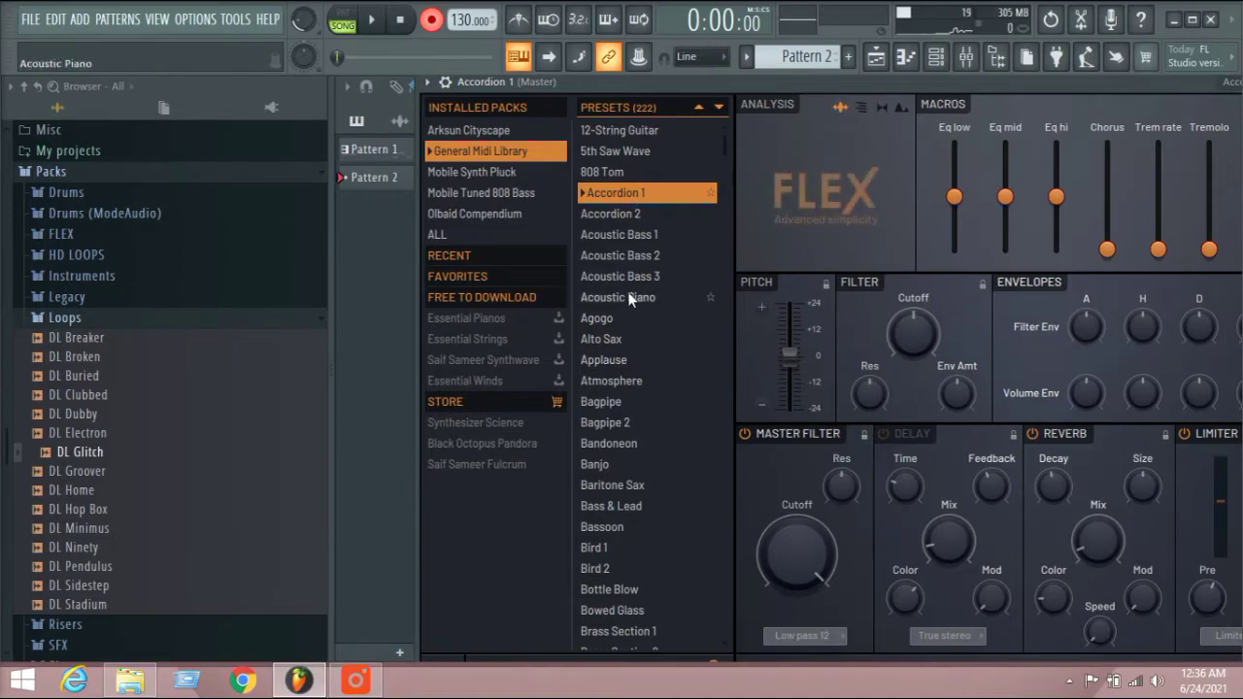
# Step: Load the Alto Sax preset and play a few notes to audition it
pyautogui.click(617, 338)
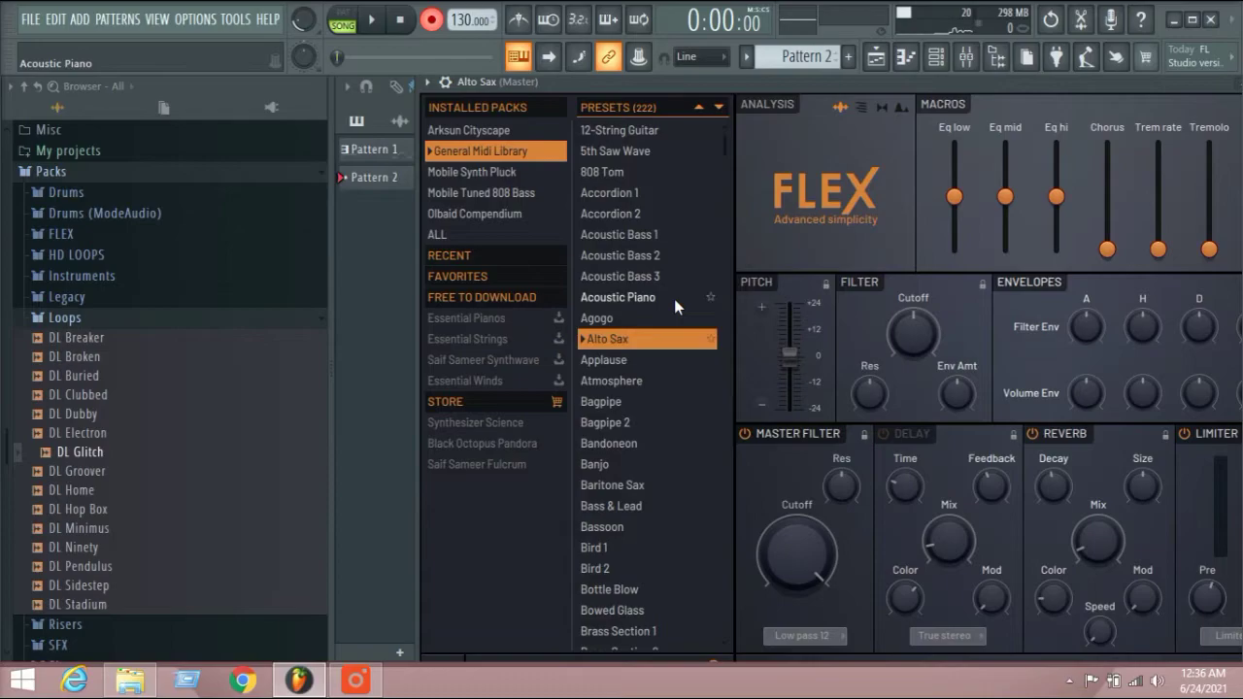
pyautogui.press('y')
pyautogui.press('e')
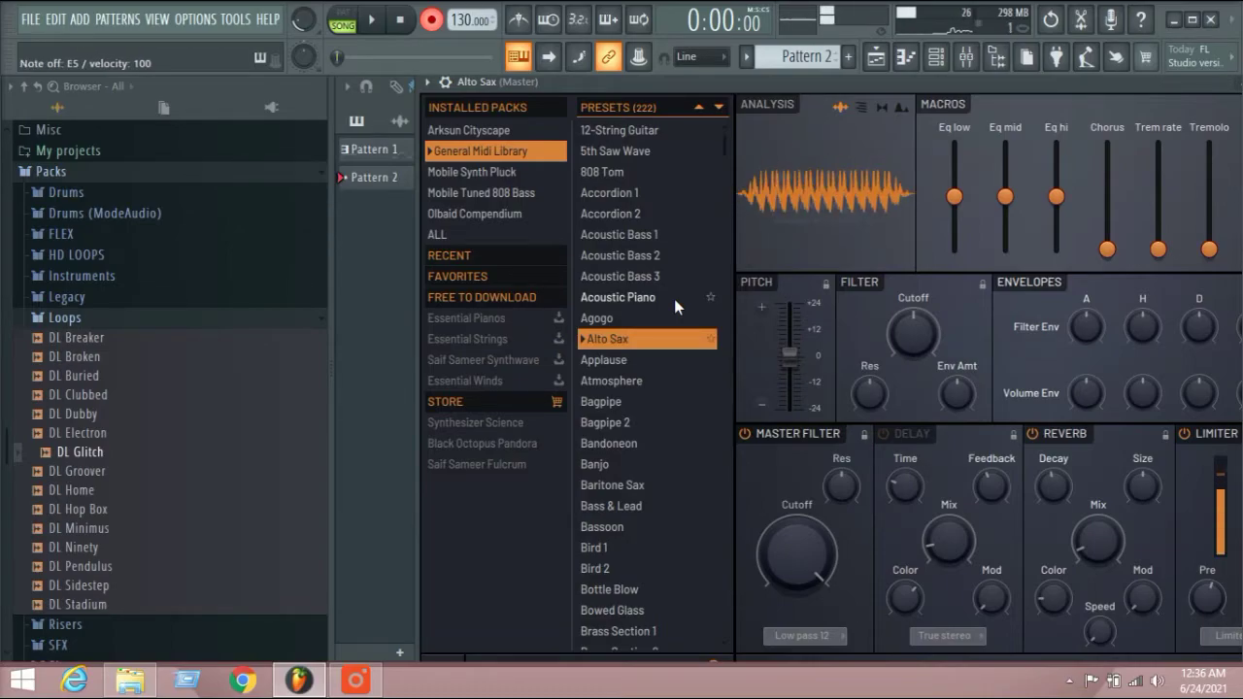
pyautogui.press('q')
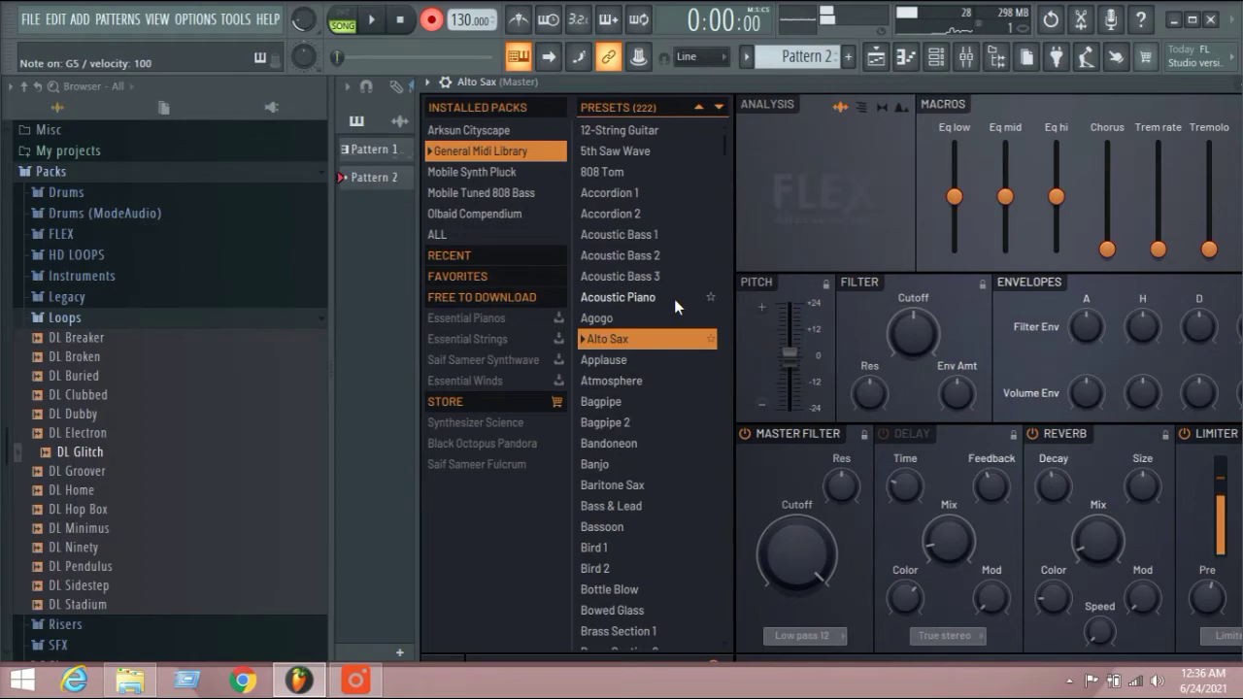
pyautogui.press('e')
# Step: Load the Banjo preset from the General Midi Library pack and play notes to audition it
pyautogui.scroll(-3, 644, 407)
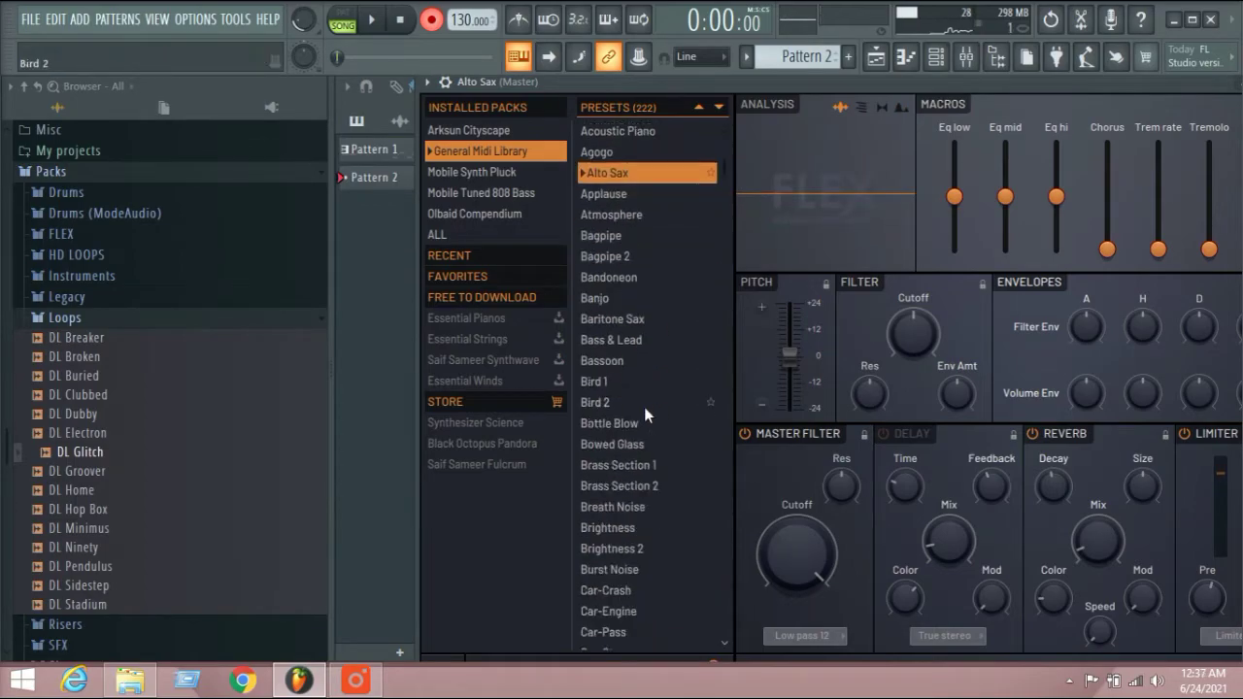
pyautogui.click(624, 291)
pyautogui.press('o')
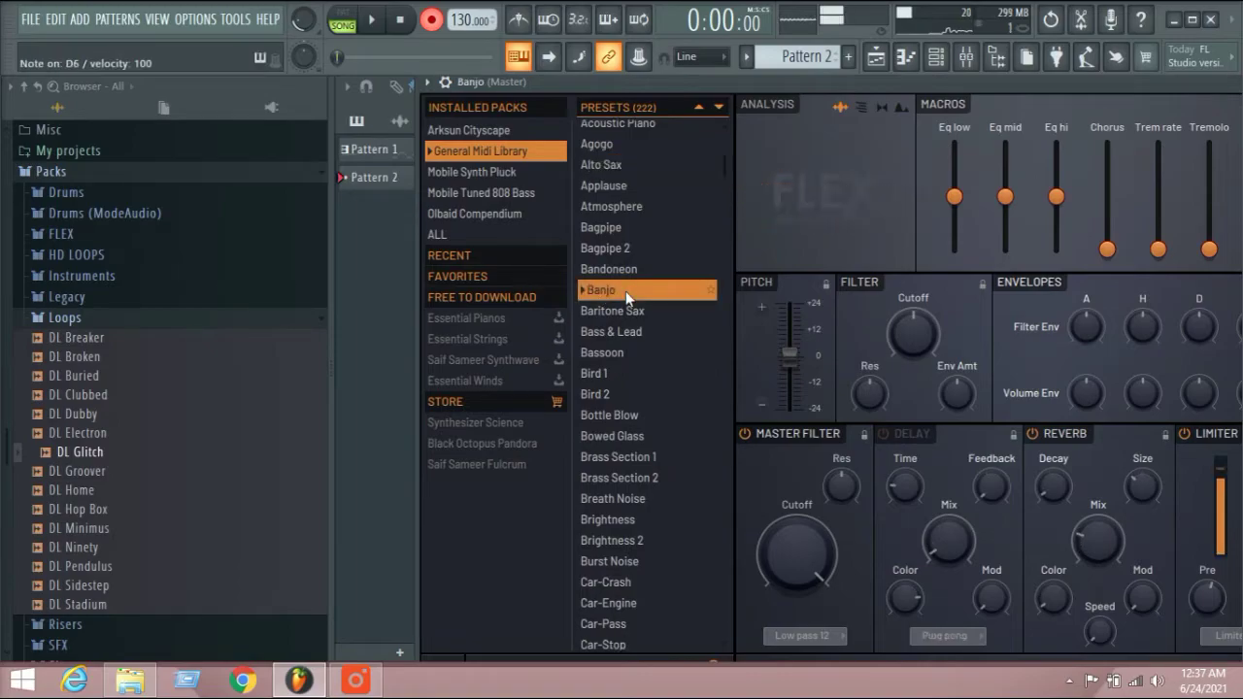
pyautogui.press('r')
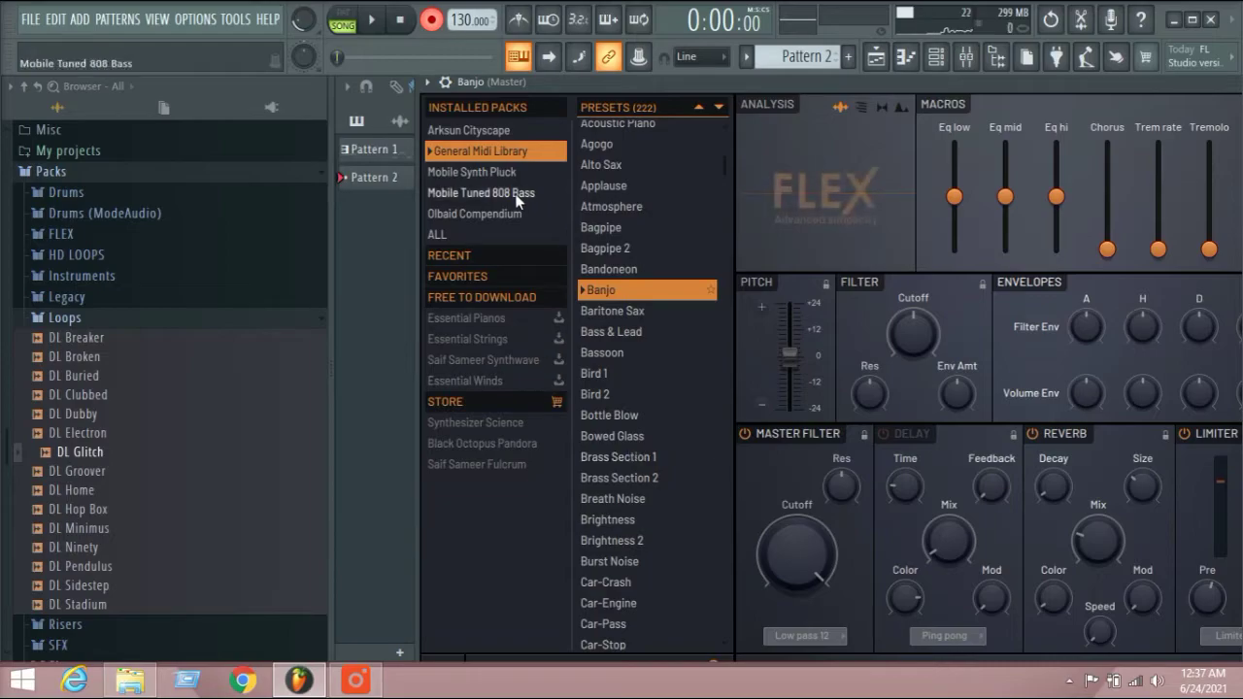
# Step: Load the Synpluck Calculate preset from the Mobile Synth Pluck pack and play a melody to audition it
pyautogui.click(502, 170)
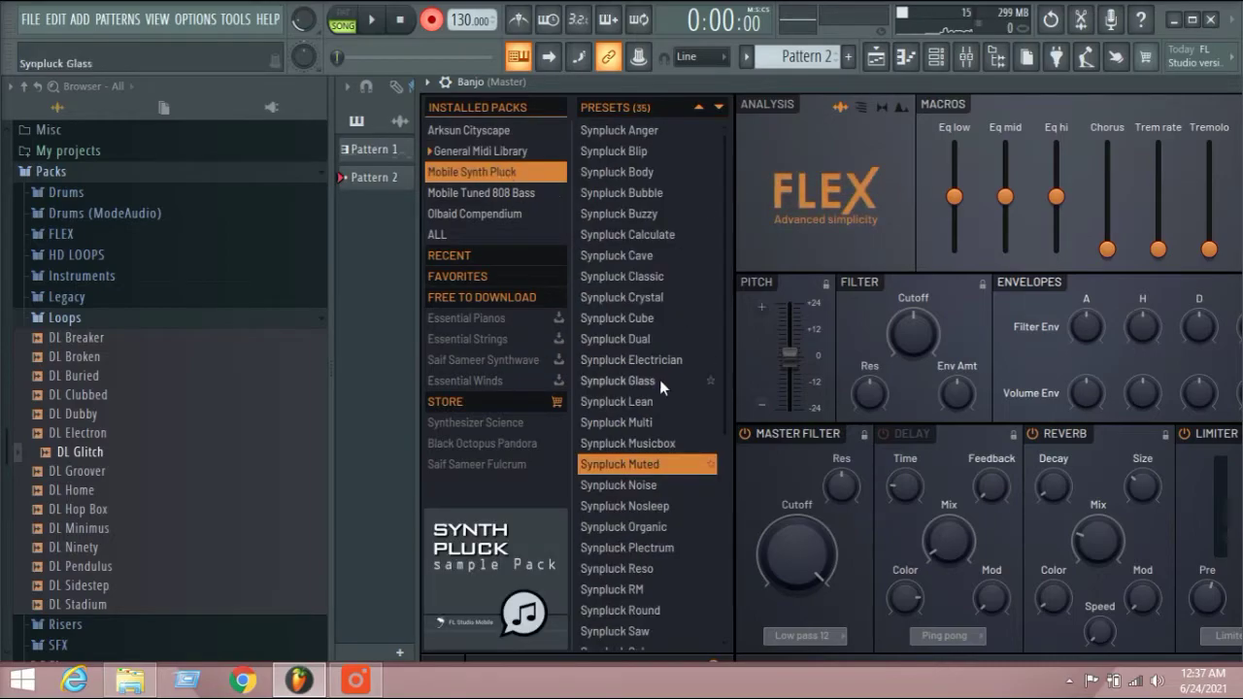
pyautogui.click(641, 235)
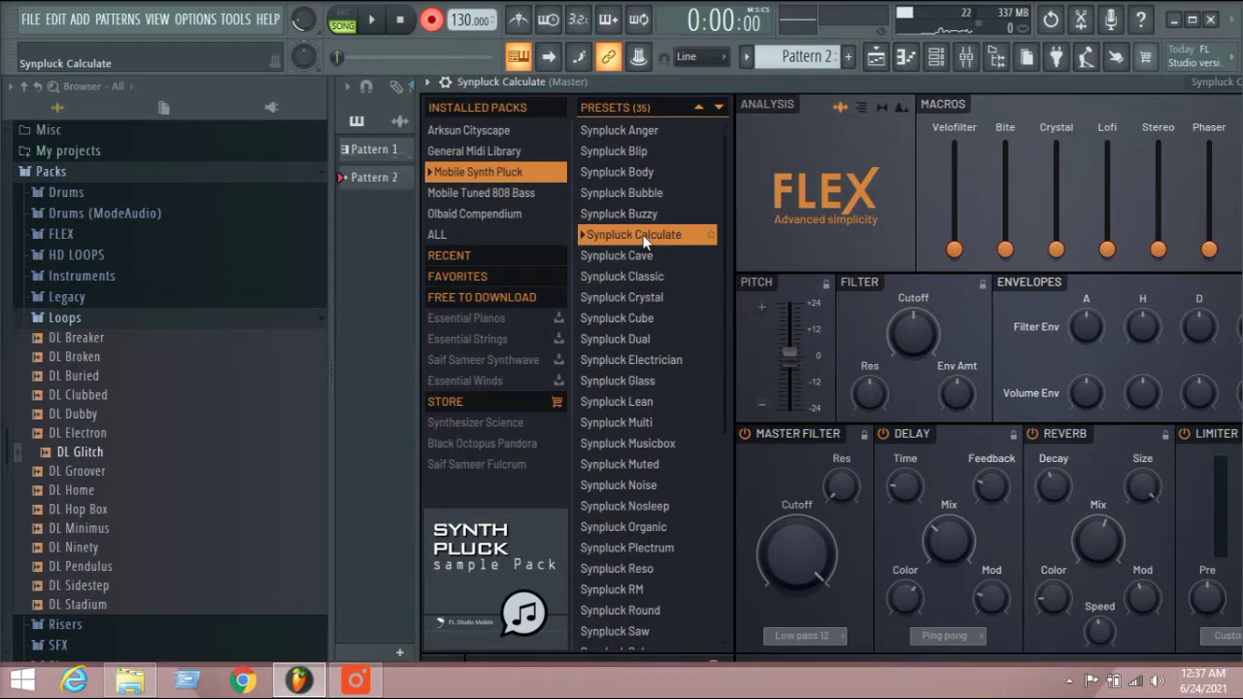
pyautogui.press('v')
pyautogui.press('v')
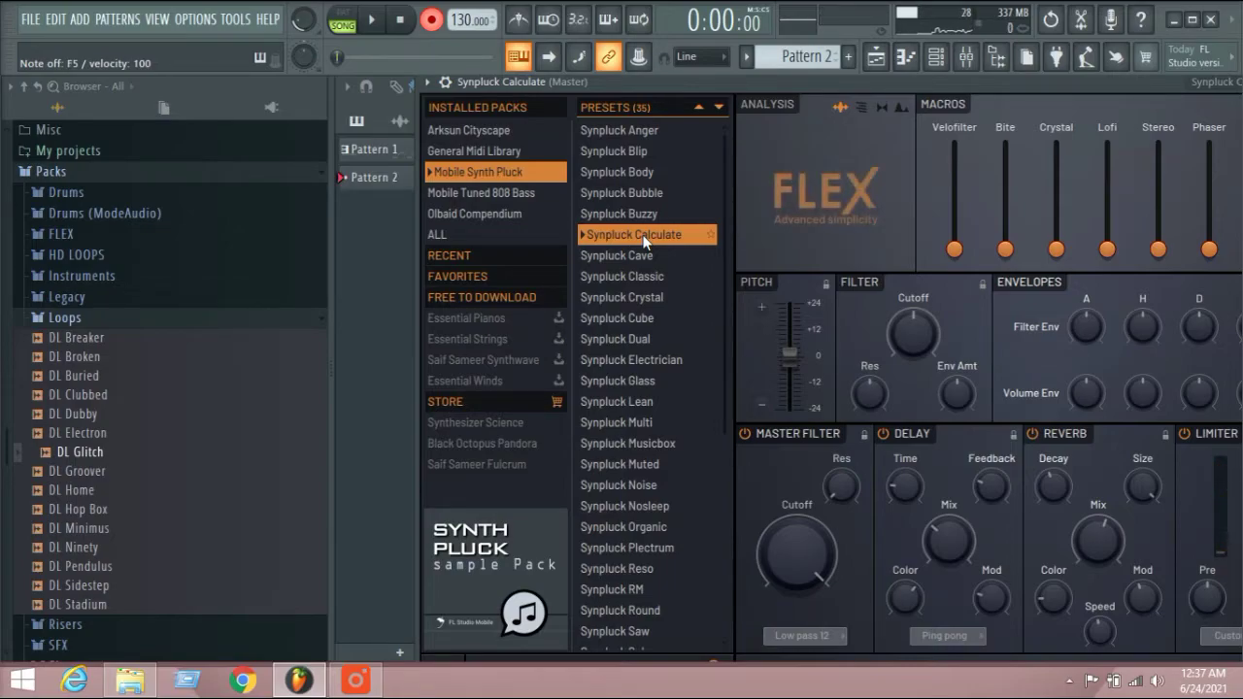
pyautogui.press('m')
pyautogui.press('m')
pyautogui.press('m')
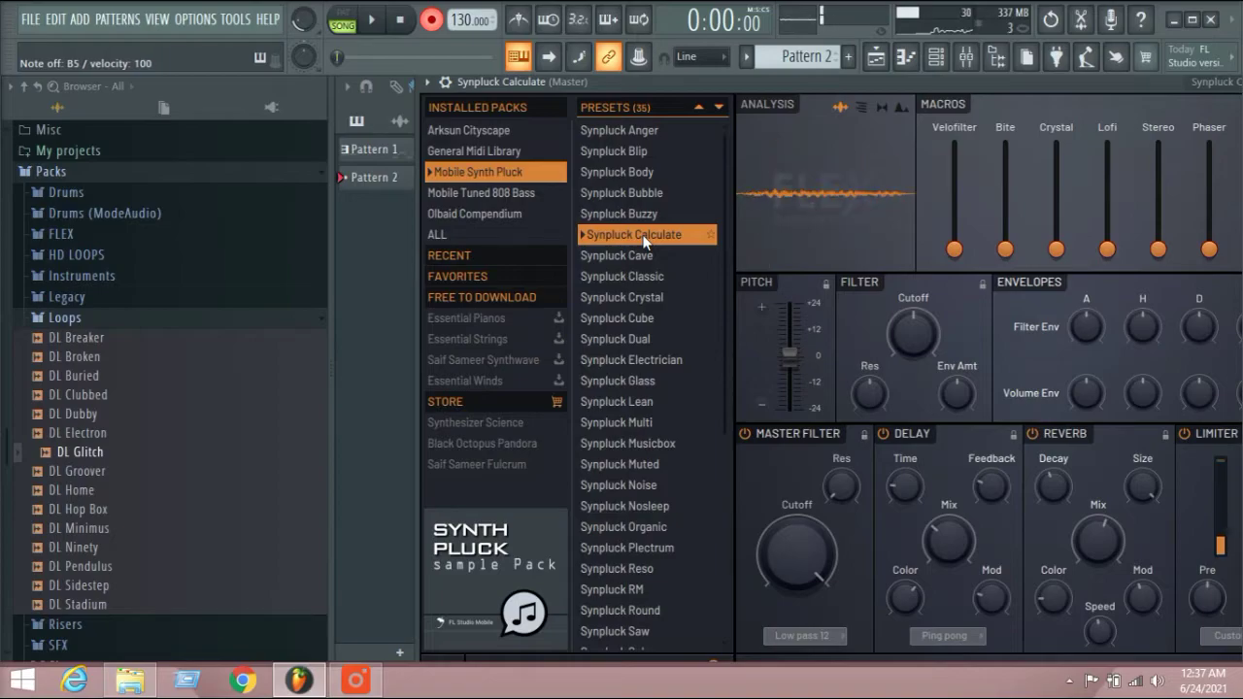
pyautogui.press('v')
pyautogui.press('v')
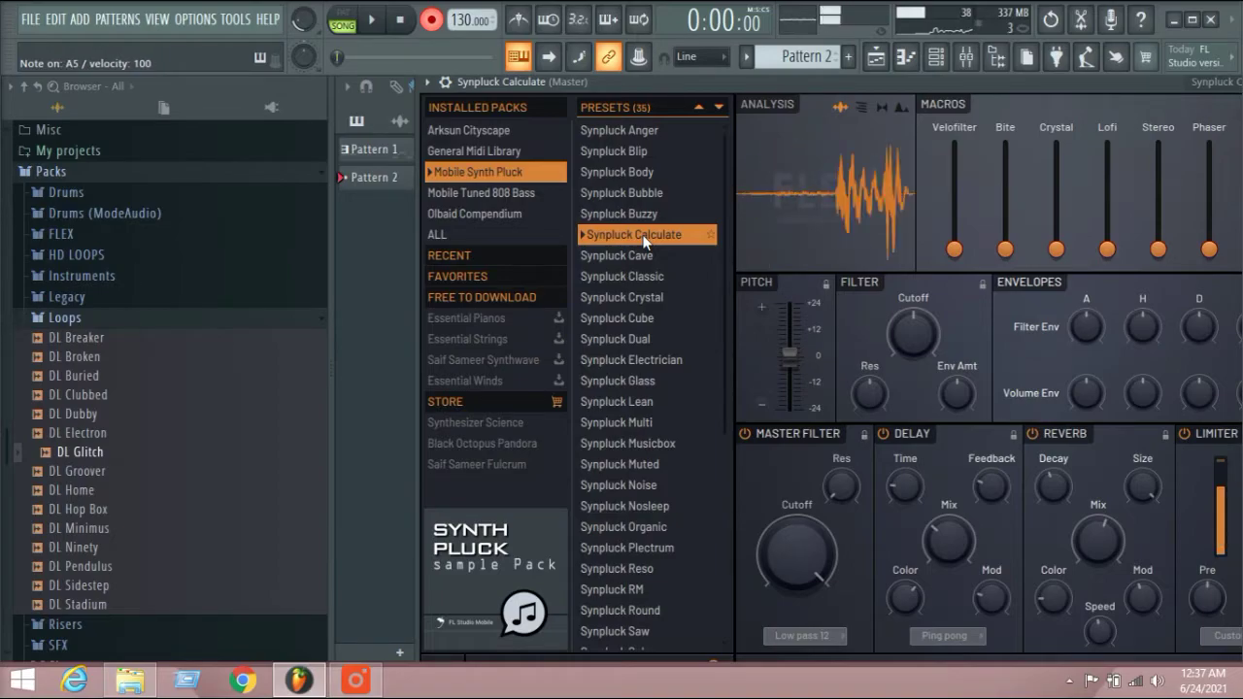
pyautogui.press('m')
pyautogui.press('m')
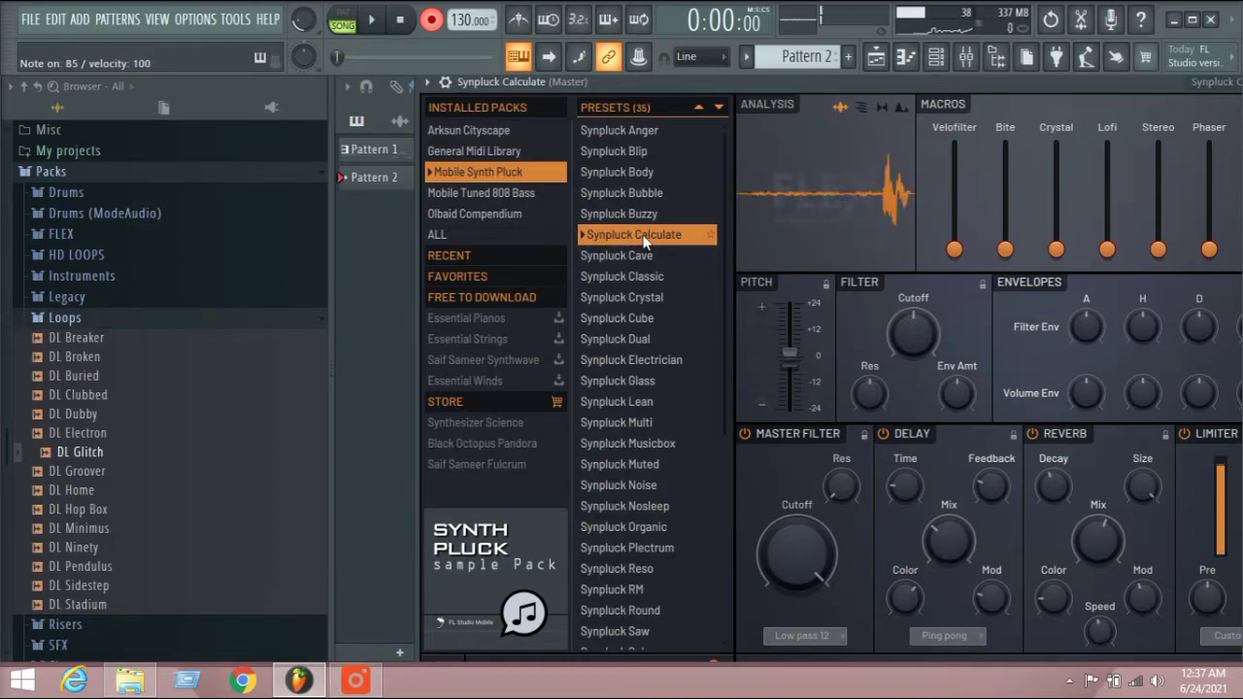
pyautogui.press('m')
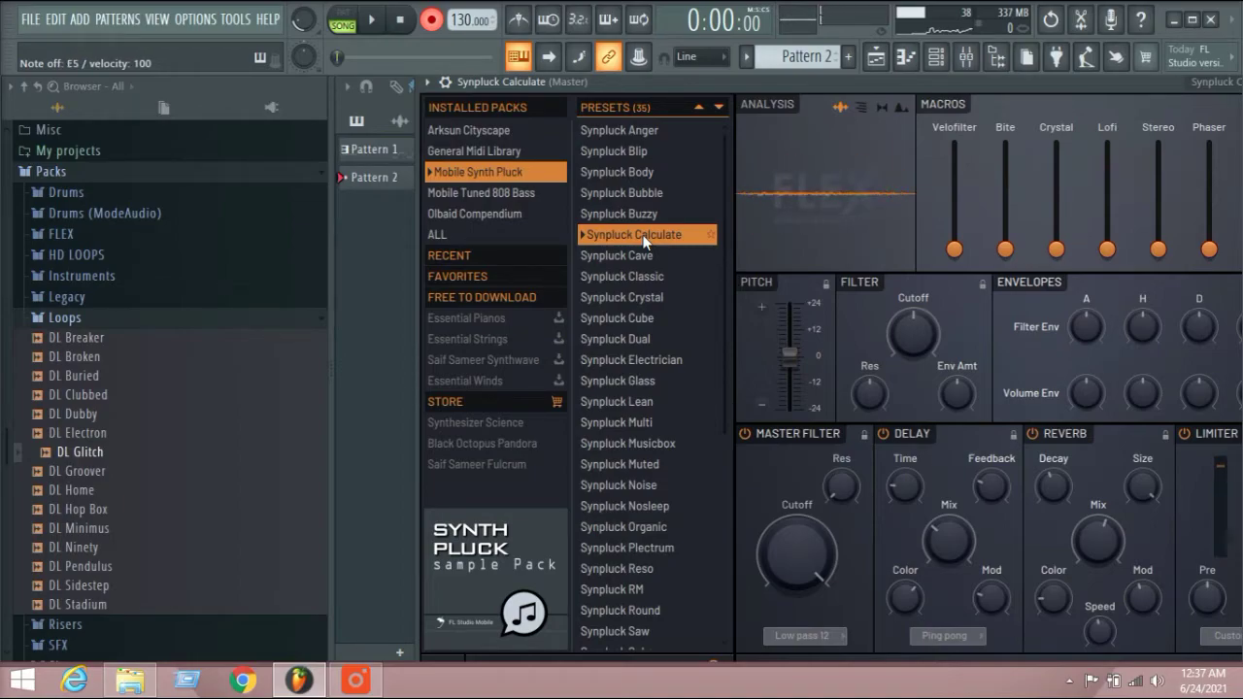
# Step: Load the Synpluck Dual preset and close the FLEX window
pyautogui.click(614, 344)
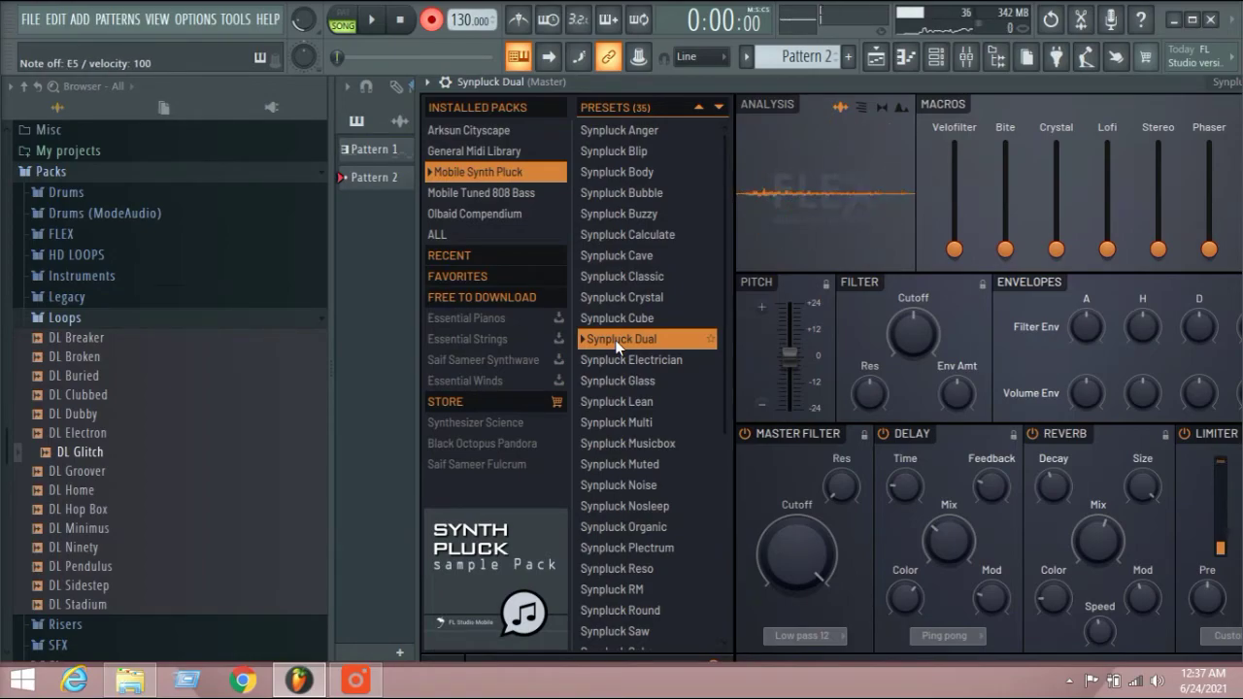
pyautogui.moveTo(1040, 87); pyautogui.dragTo(813, 112)
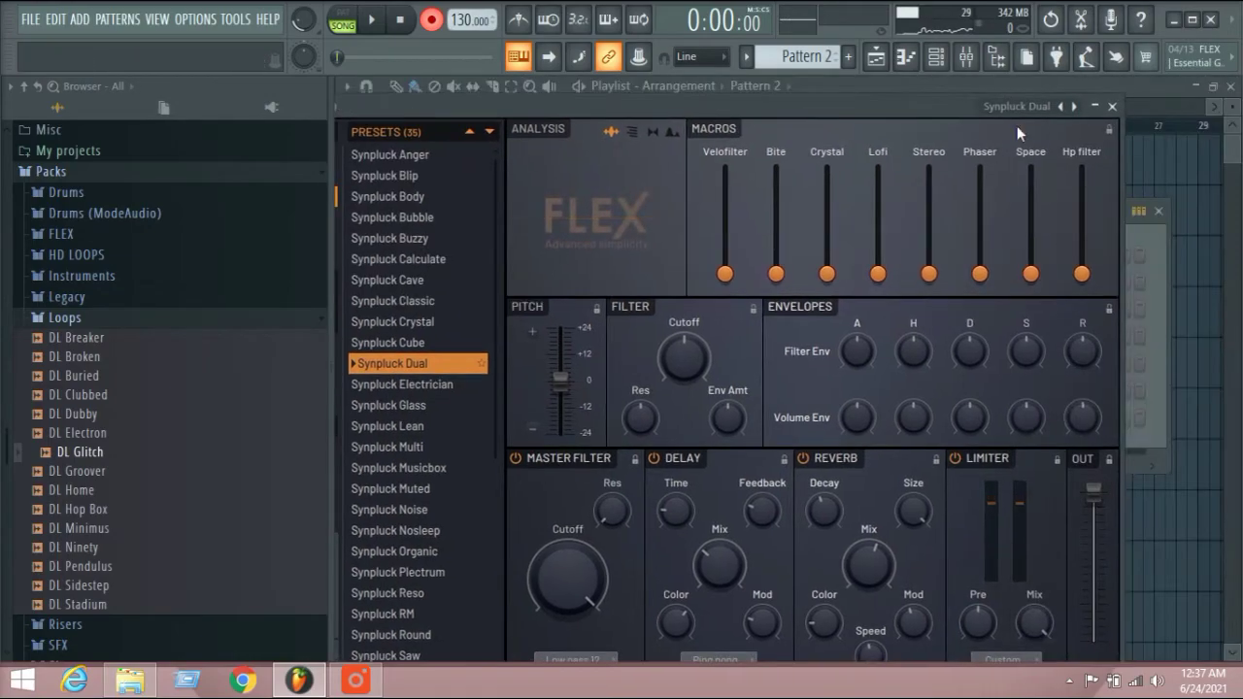
pyautogui.click(1112, 107)
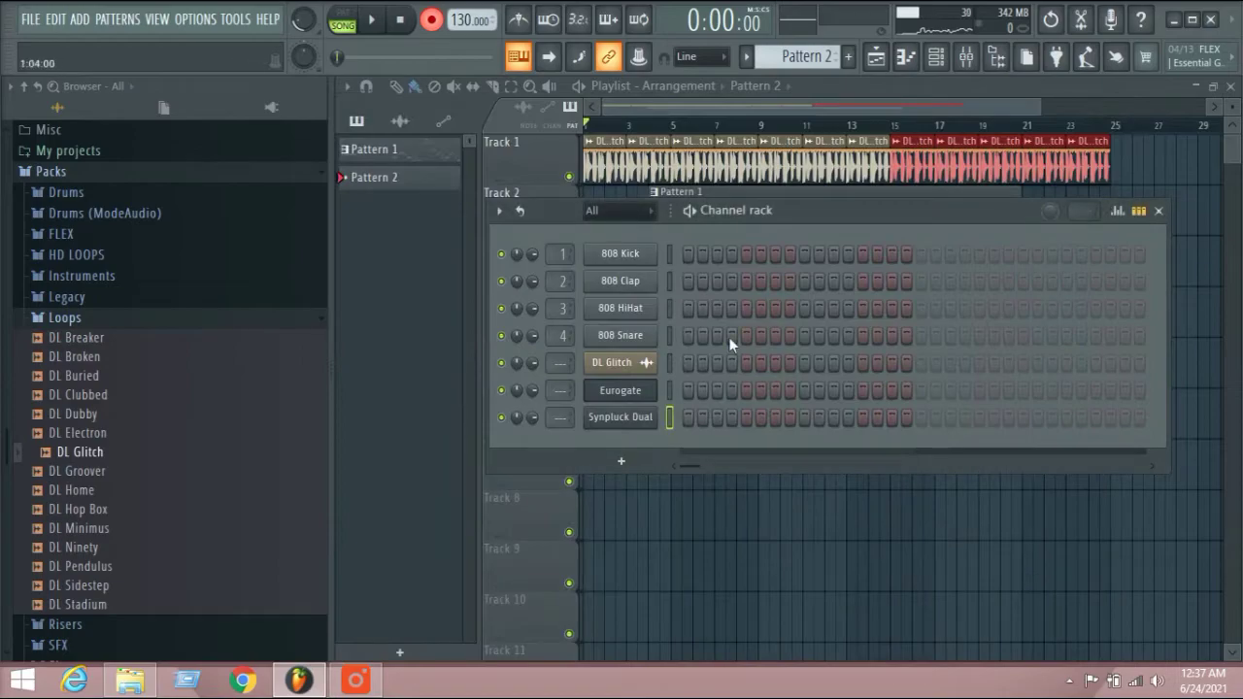
# Step: Replace the Synpluck Dual channel's instrument with Sytrus and load its Flute preset from the Wind category
pyautogui.rightClick(641, 427)
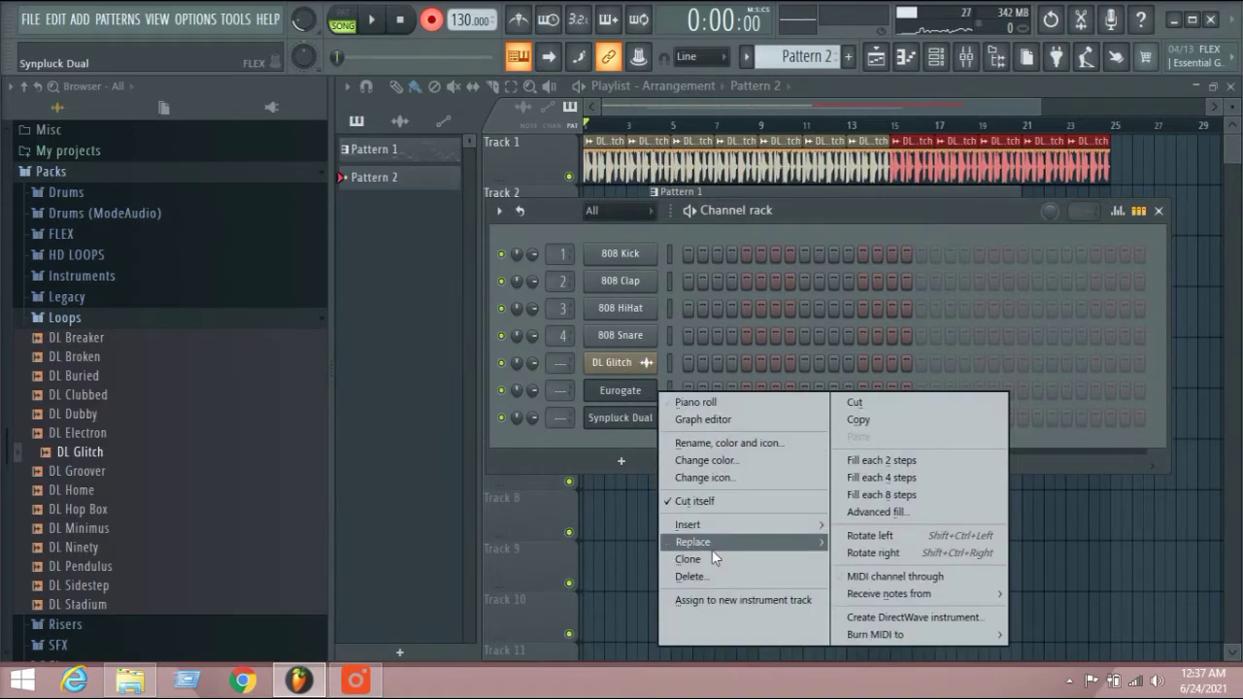
pyautogui.moveTo(712, 546)
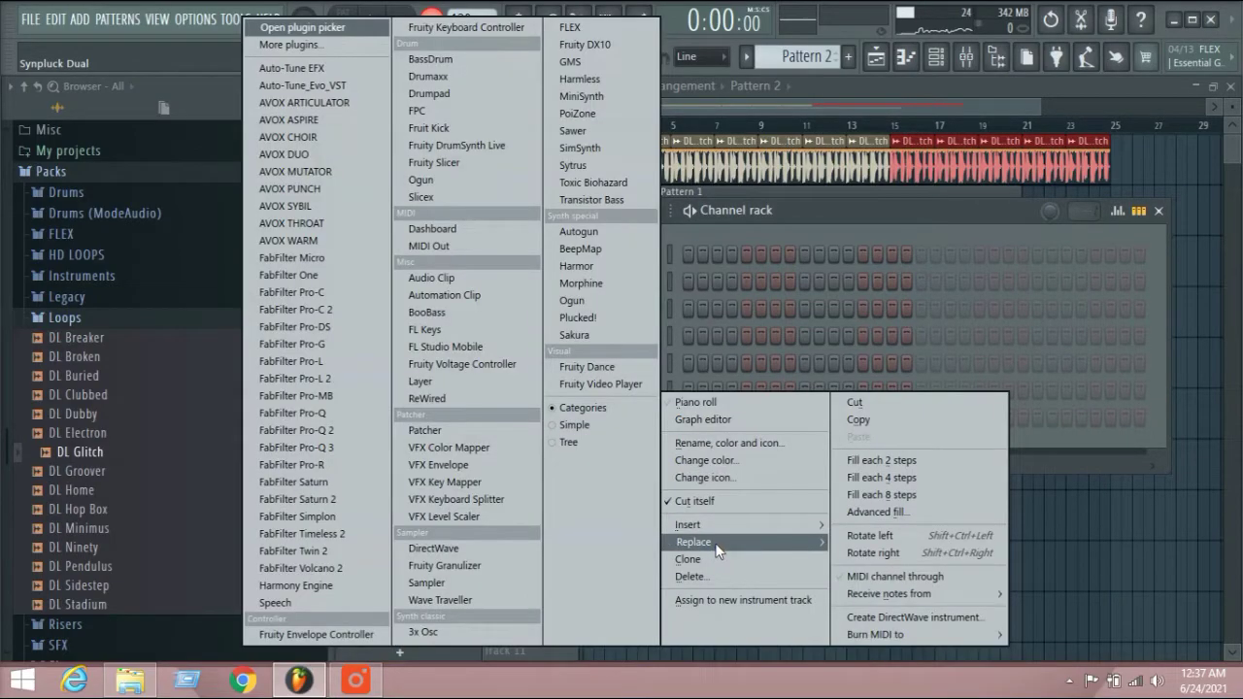
pyautogui.click(588, 160)
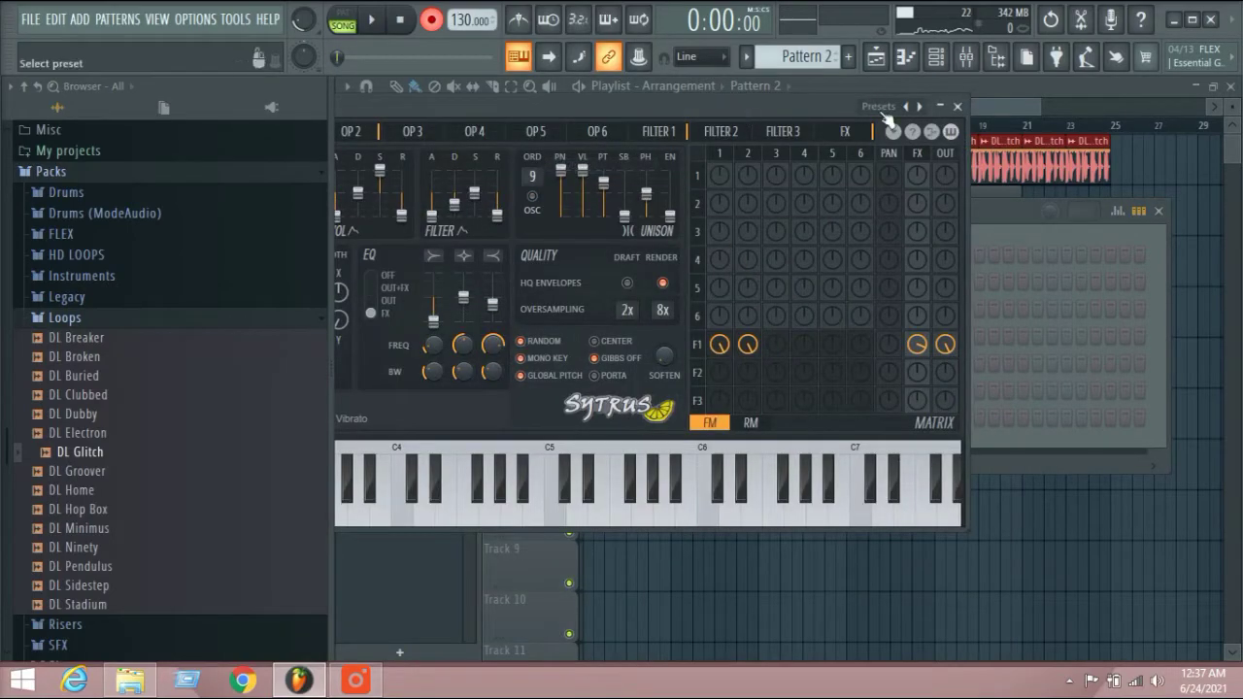
pyautogui.click(908, 106)
pyautogui.moveTo(89, 641); pyautogui.dragTo(1195, 693)
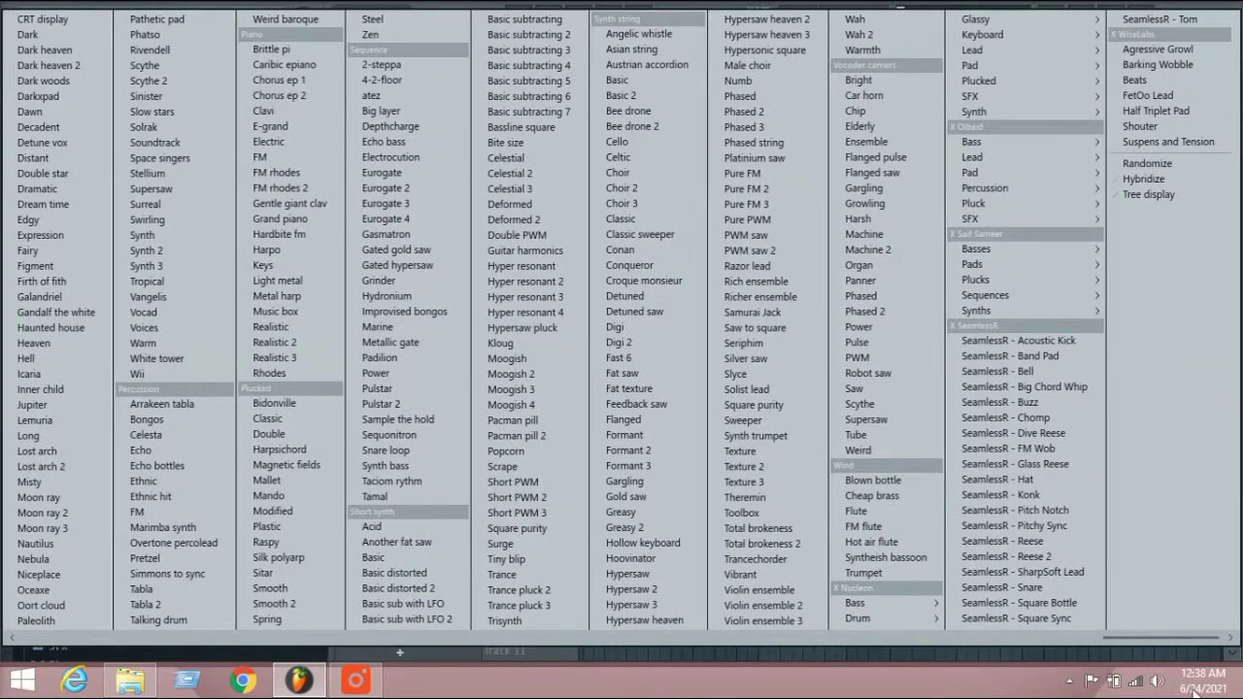
pyautogui.moveTo(1049, 50)
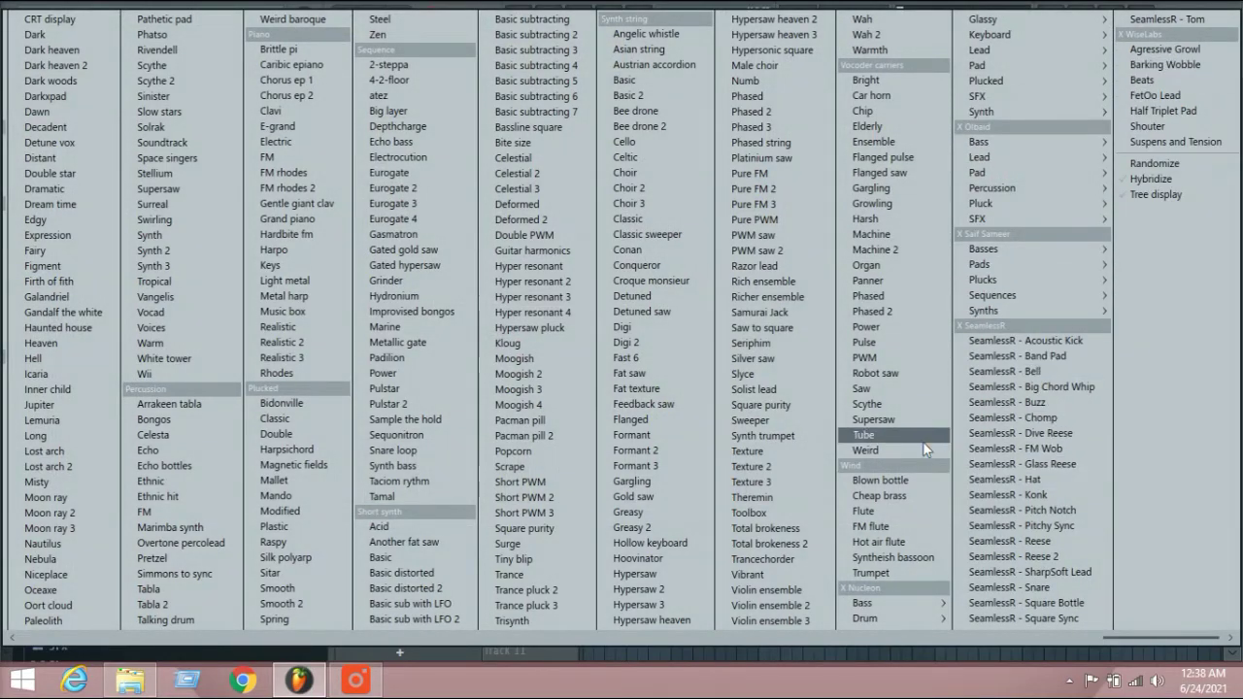
pyautogui.click(900, 511)
# Step: Play a short melody to audition the Flute preset and close the Sytrus window
pyautogui.press('m')
pyautogui.press('.')
pyautogui.press(',')
pyautogui.press('m')
pyautogui.press('n')
pyautogui.press('m')
pyautogui.press('b')
pyautogui.press('n')
pyautogui.press('b')
pyautogui.press('v')
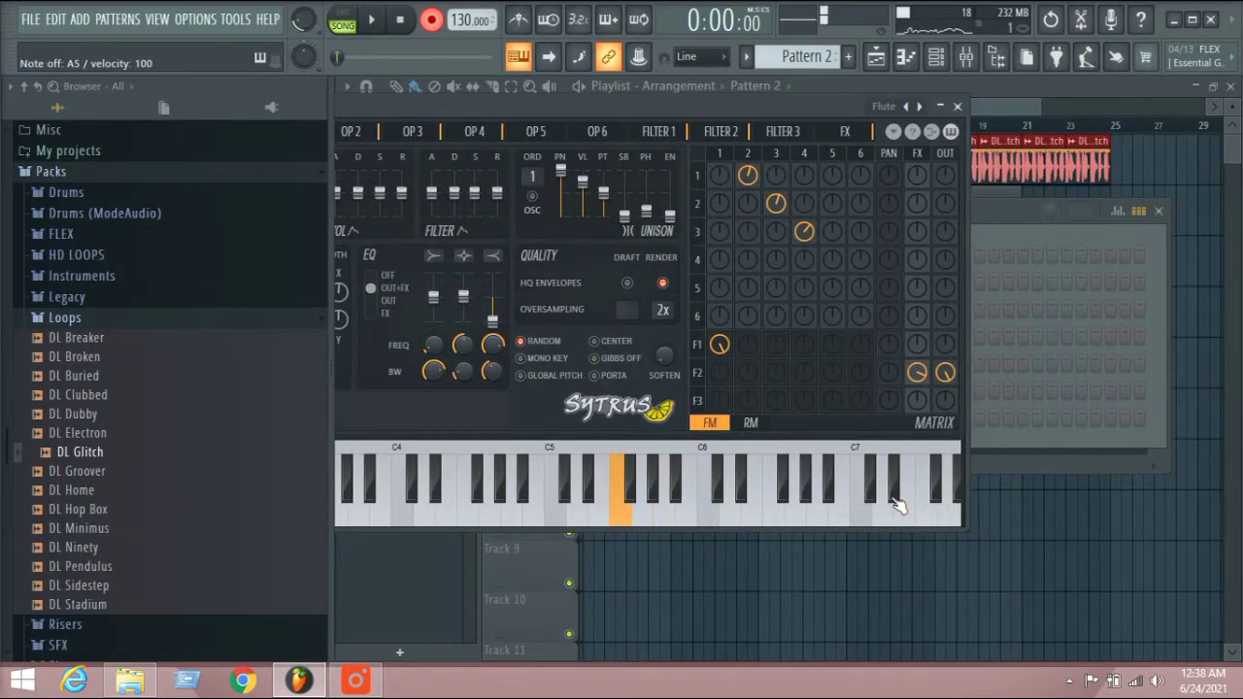
pyautogui.press('c')
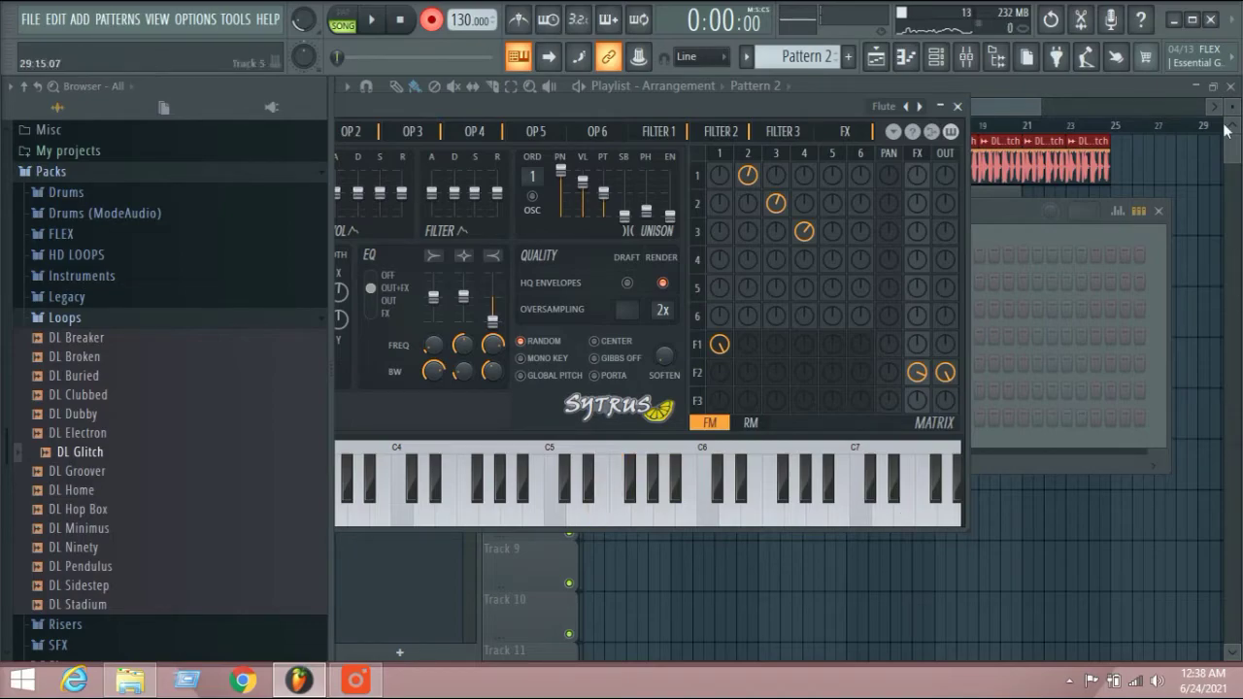
pyautogui.click(992, 101)
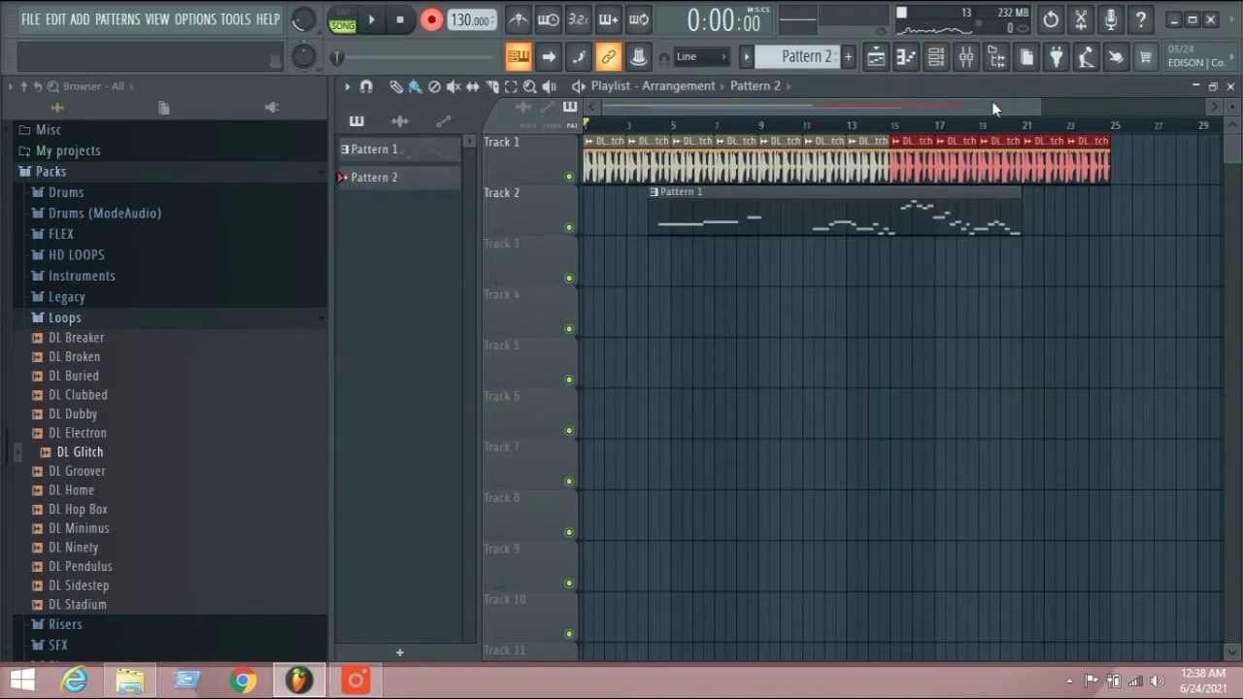
# Step: Record a few Flute notes into Pattern 2 over the playing arrangement, with a Pattern 2 clip on Track 3 at bar 8
pyautogui.click(372, 20)
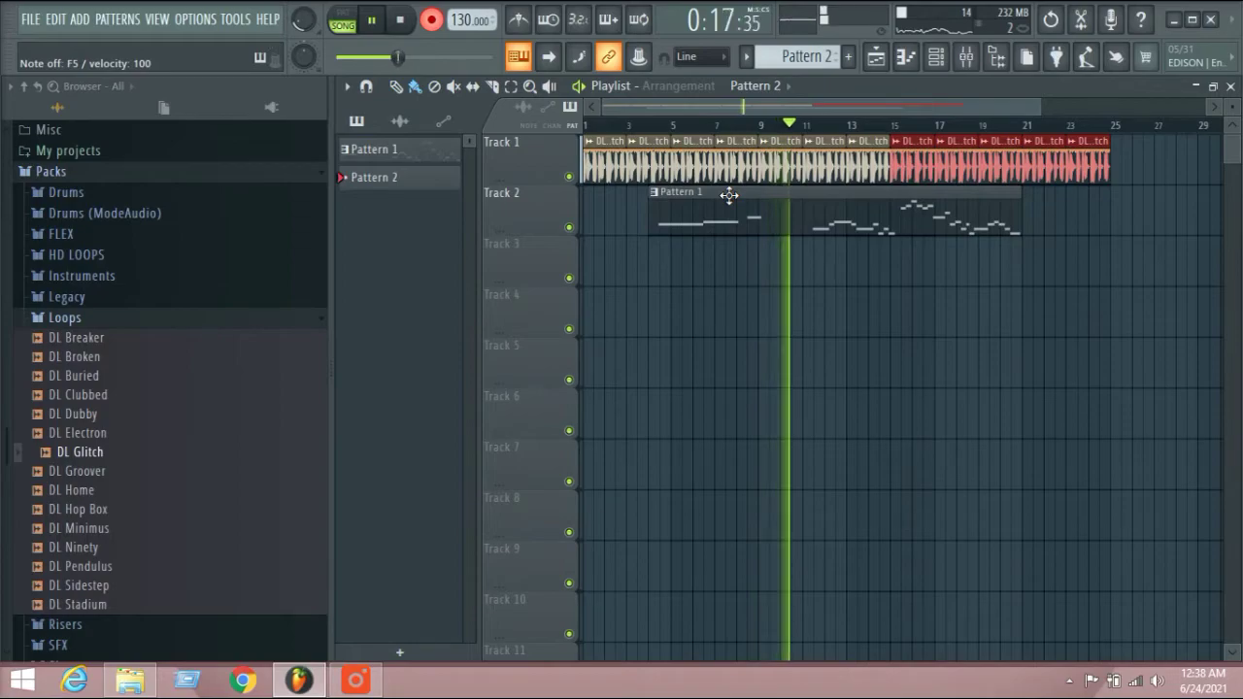
pyautogui.click(755, 254)
pyautogui.click(381, 22)
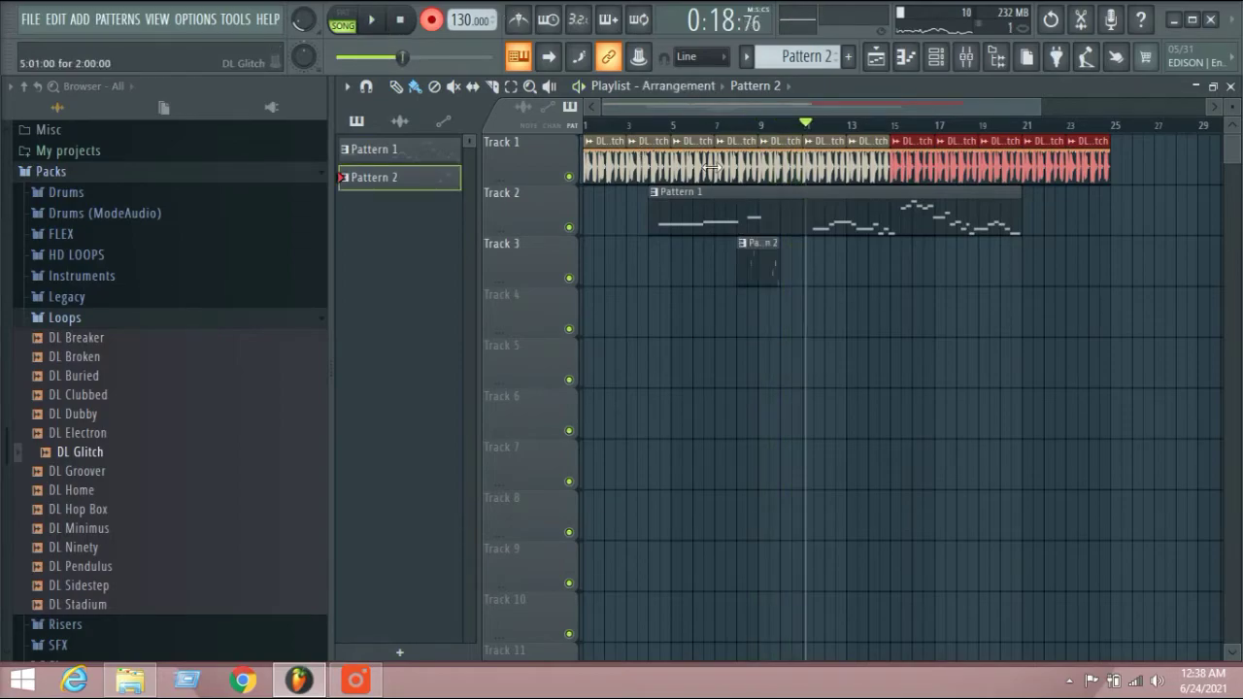
# Step: Remove the Pattern 2 clip from Track 3 and delete the Flute channel from the channel rack
pyautogui.rightClick(763, 264)
pyautogui.click(947, 61)
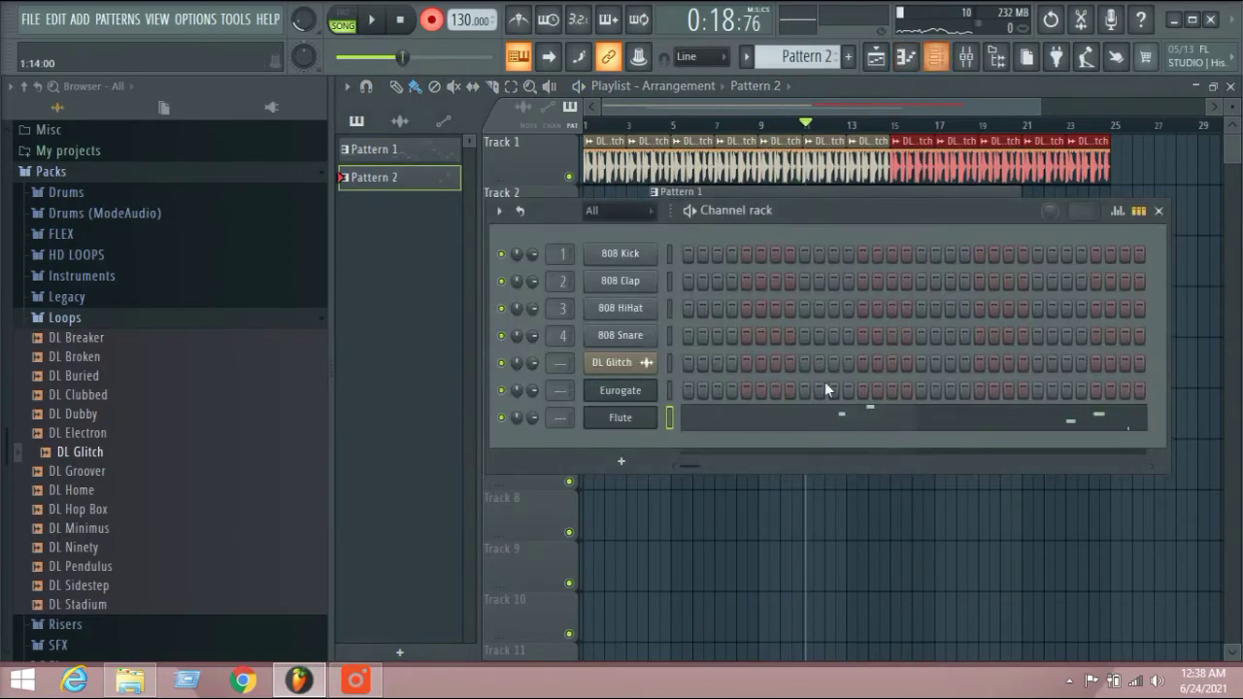
pyautogui.rightClick(643, 428)
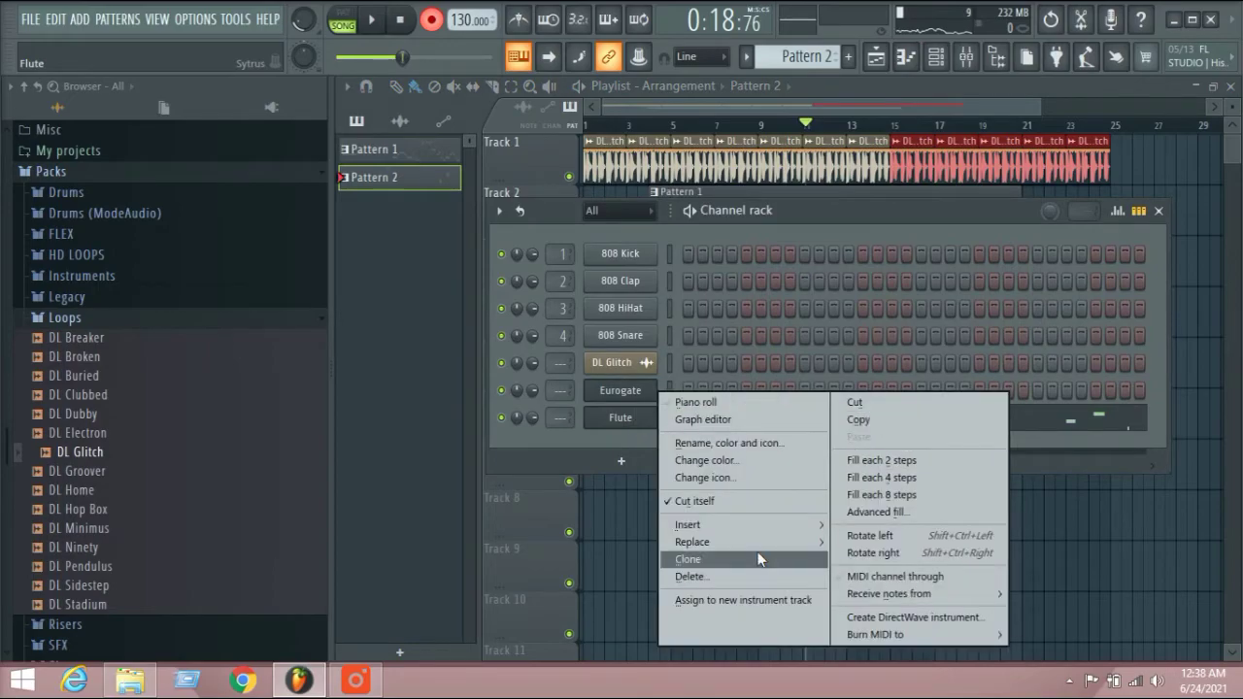
pyautogui.click(692, 576)
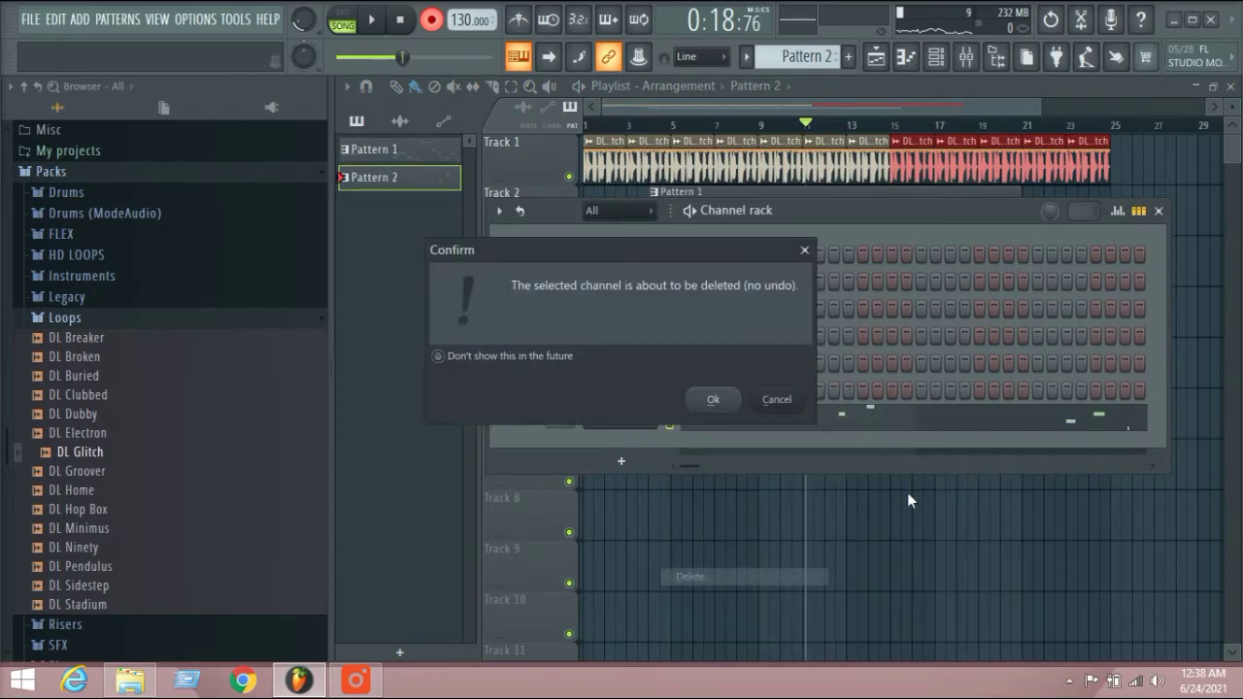
pyautogui.click(778, 400)
pyautogui.rightClick(640, 423)
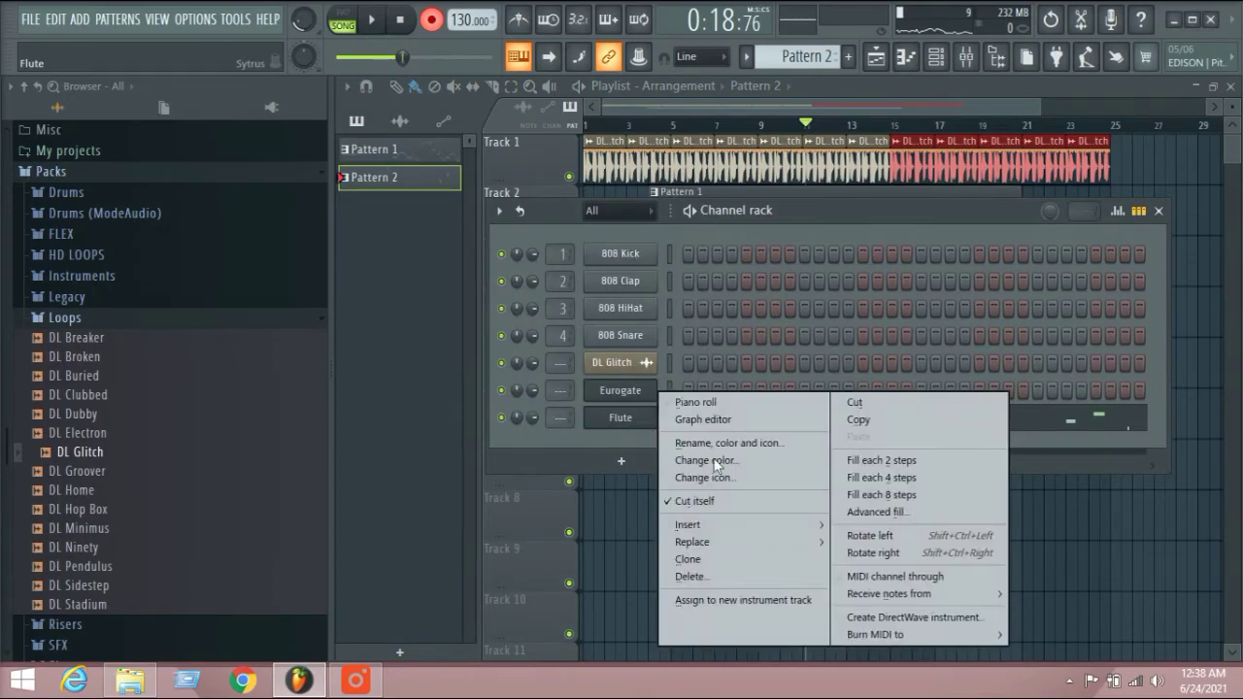
pyautogui.click(720, 576)
pyautogui.click(727, 401)
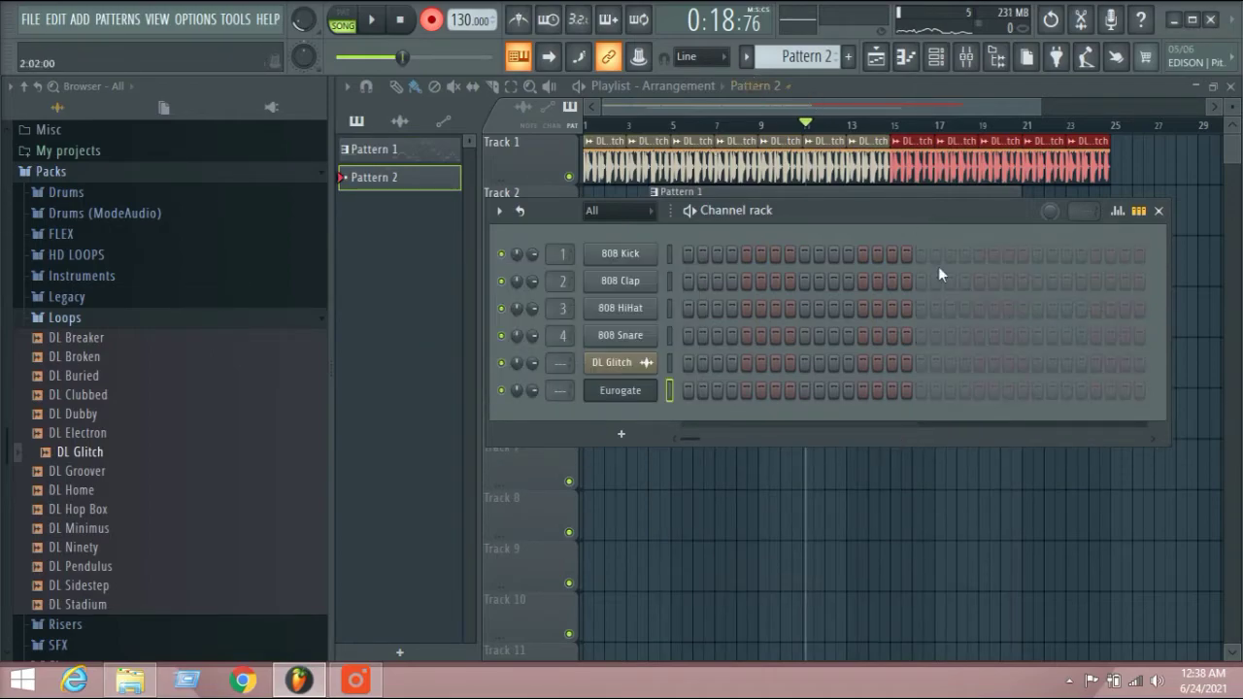
# Step: Move the playhead back to the start of the song and collapse the Loops folder in the browser
pyautogui.moveTo(806, 127); pyautogui.dragTo(577, 129)
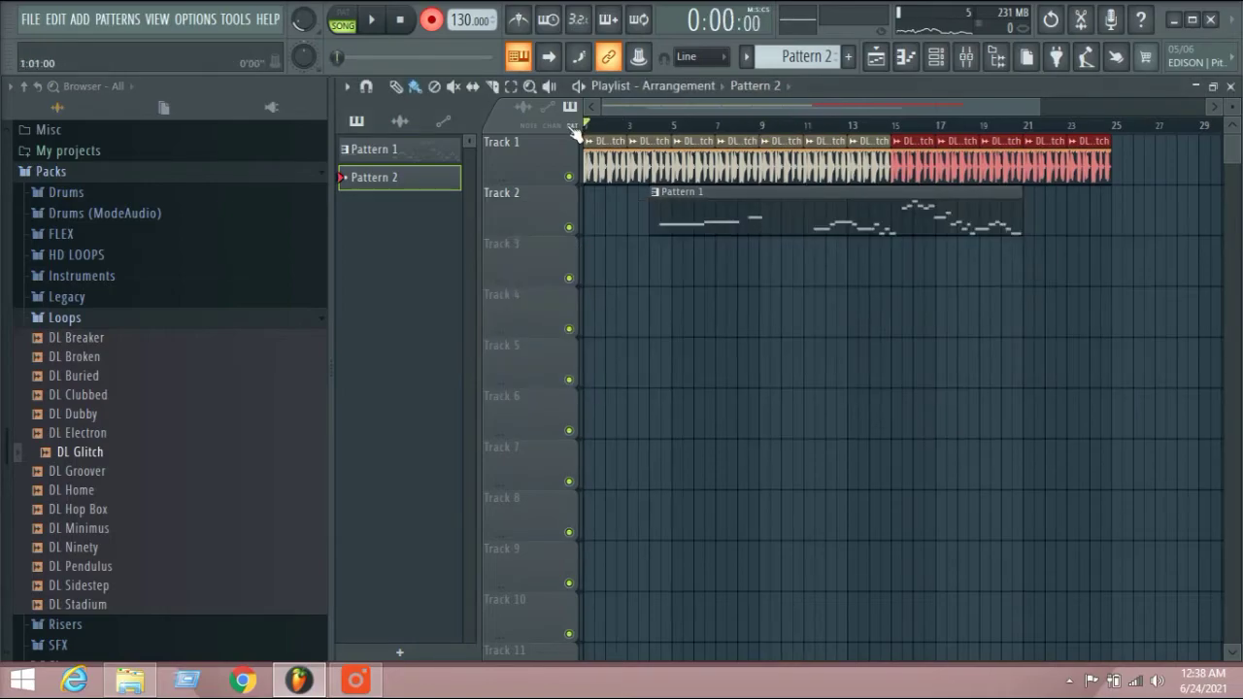
pyautogui.click(78, 319)
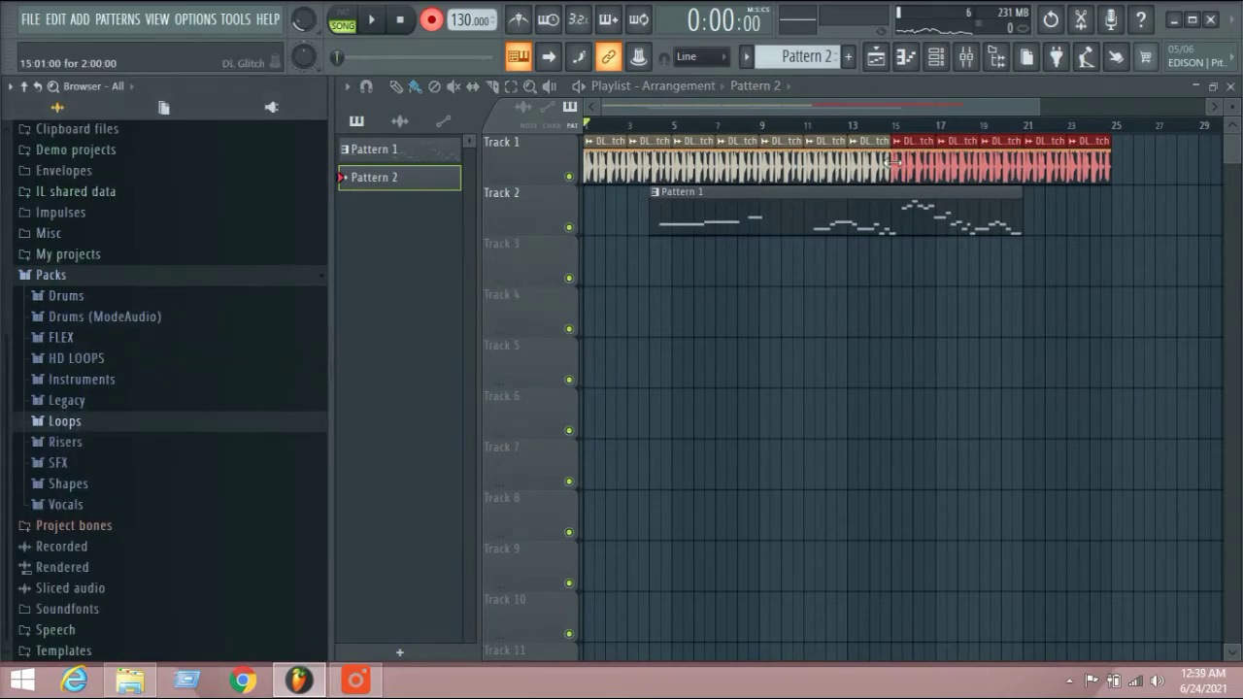
# Step: Open the DL Glitch clip's channel settings, move the window up and route the channel to mixer track Insert 1
pyautogui.doubleClick(607, 160)
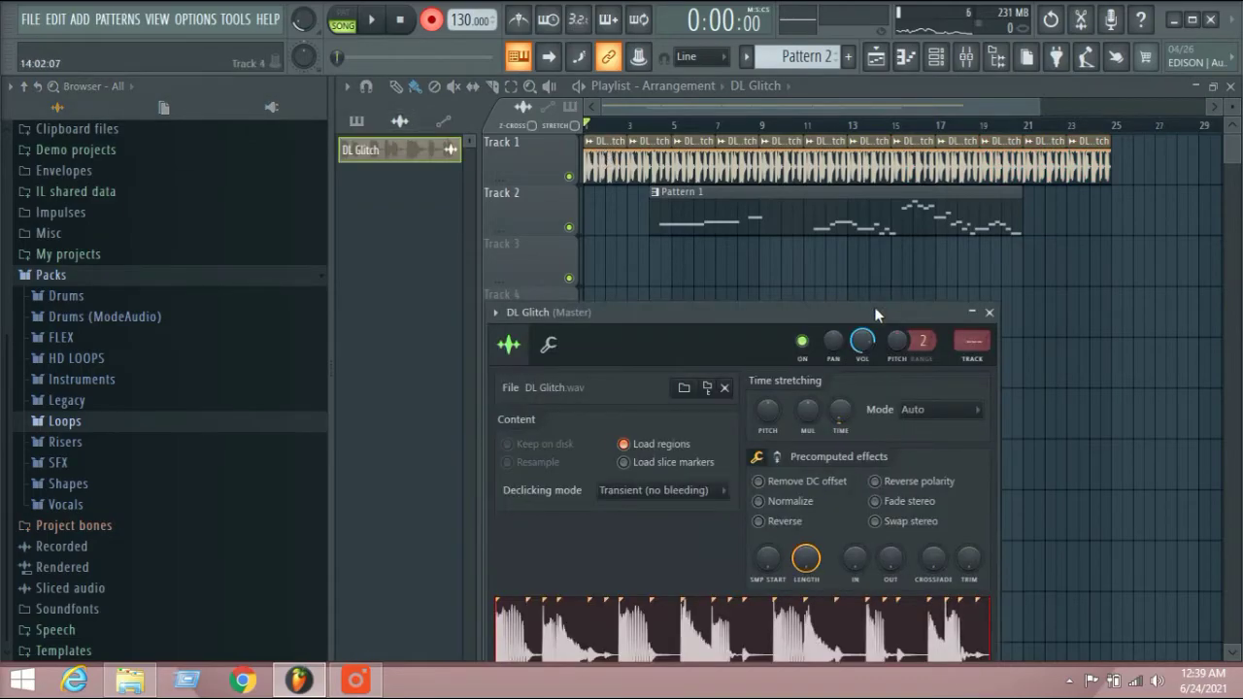
pyautogui.moveTo(860, 196); pyautogui.dragTo(861, 194)
pyautogui.moveTo(951, 223); pyautogui.dragTo(952, 221)
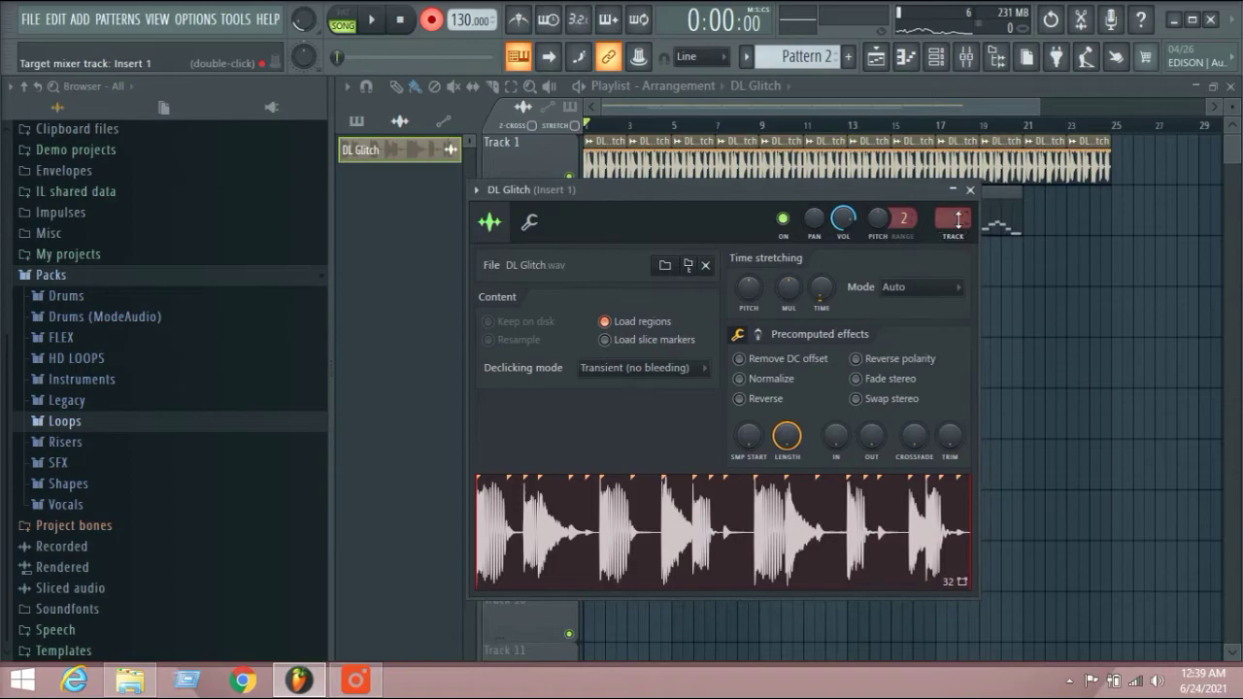
# Step: Play the start of the song with the mixer open to check the DL Glitch signal on Insert 1, and return to the playlist
pyautogui.click(967, 59)
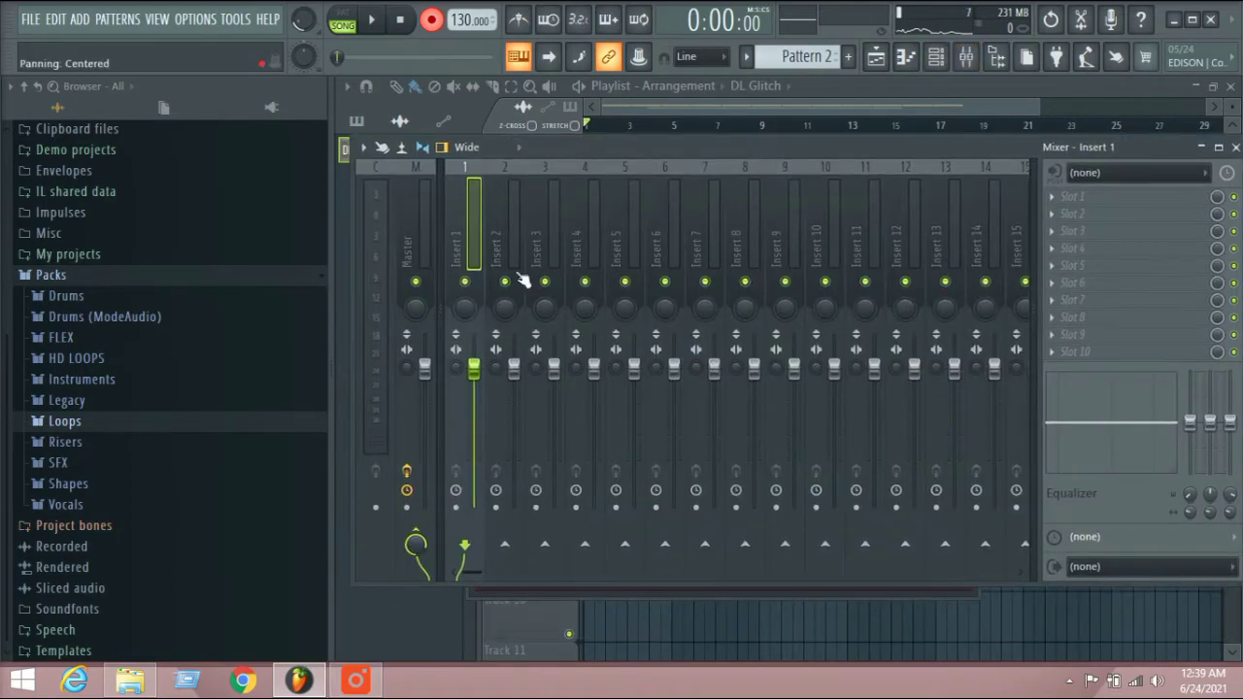
pyautogui.click(377, 23)
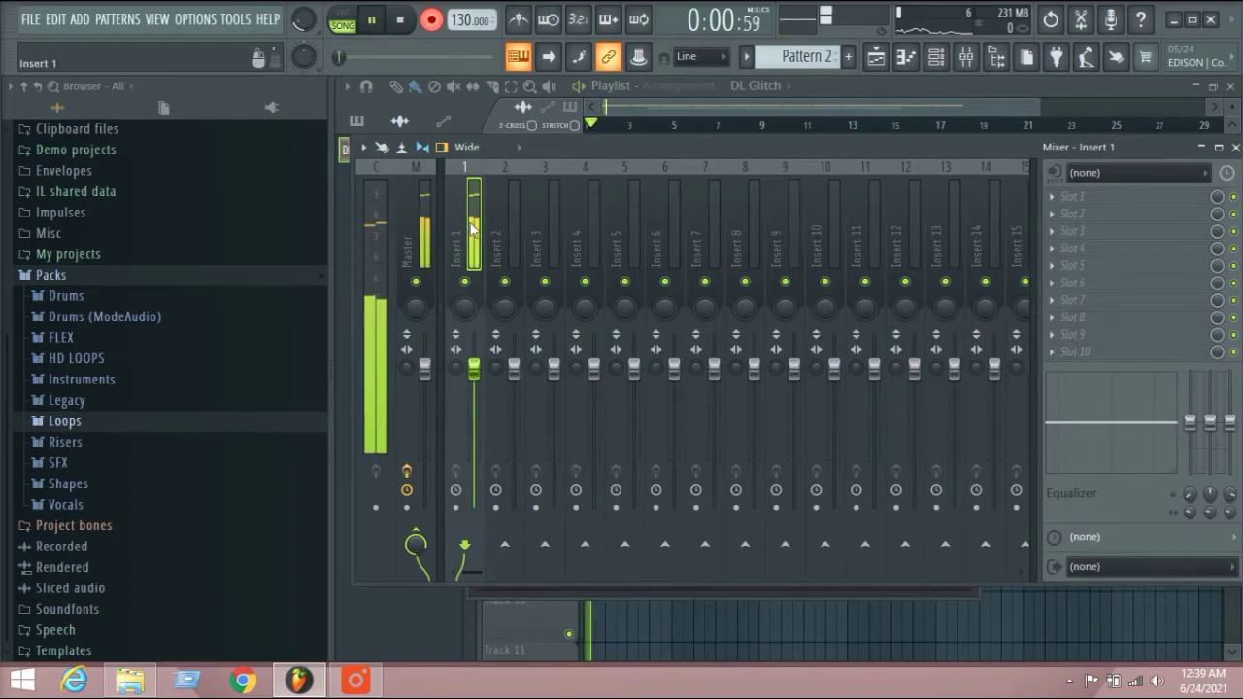
pyautogui.click(372, 20)
pyautogui.click(827, 109)
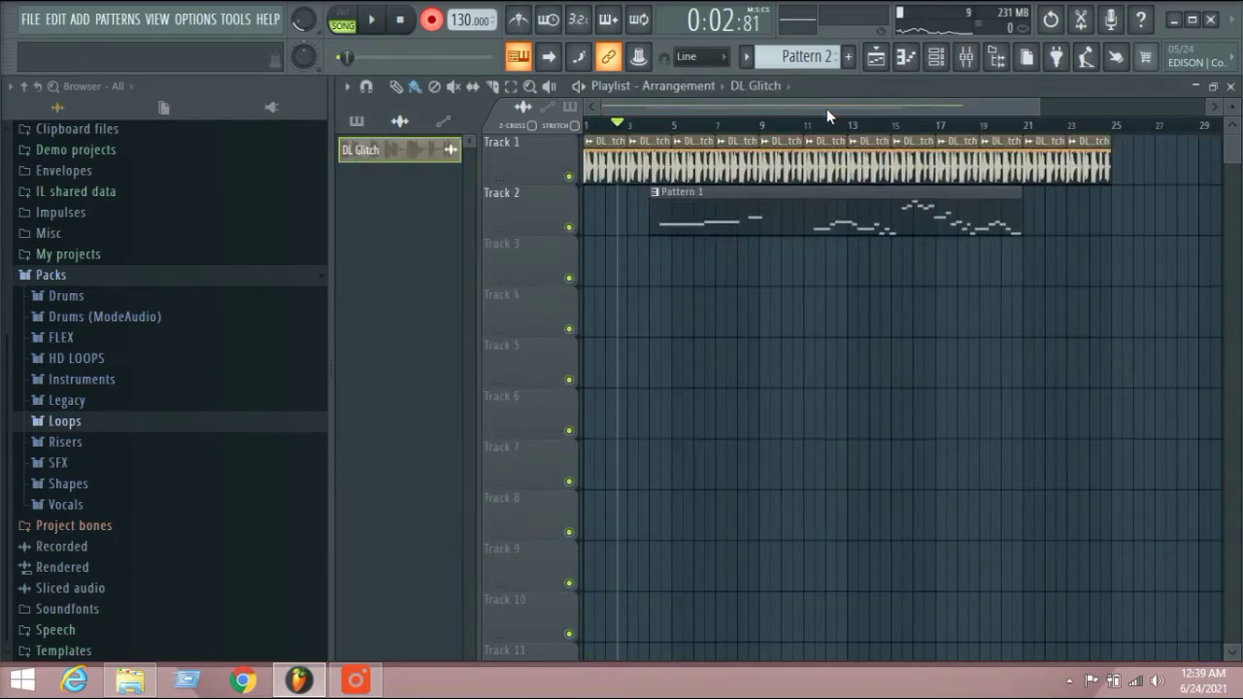
# Step: Open the Eurogate channel's settings from the channel rack, route it to mixer track Insert 2 and check the assignment in the mixer
pyautogui.click(936, 56)
pyautogui.click(627, 390)
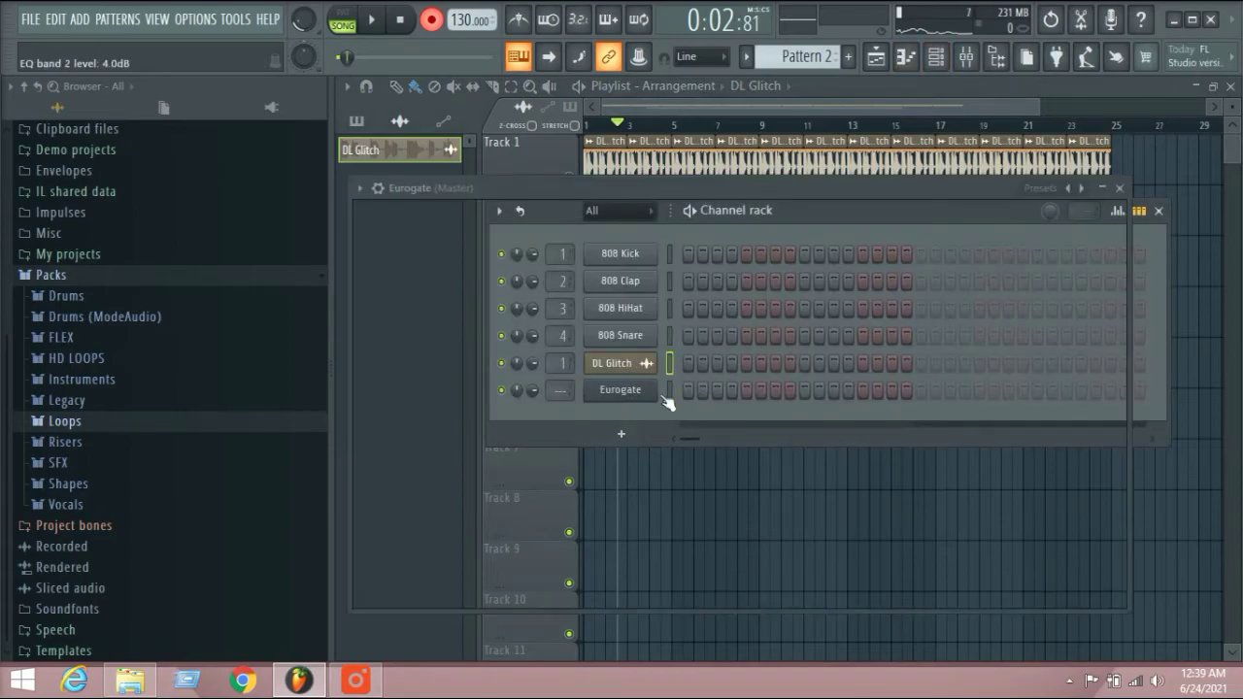
pyautogui.click(379, 188)
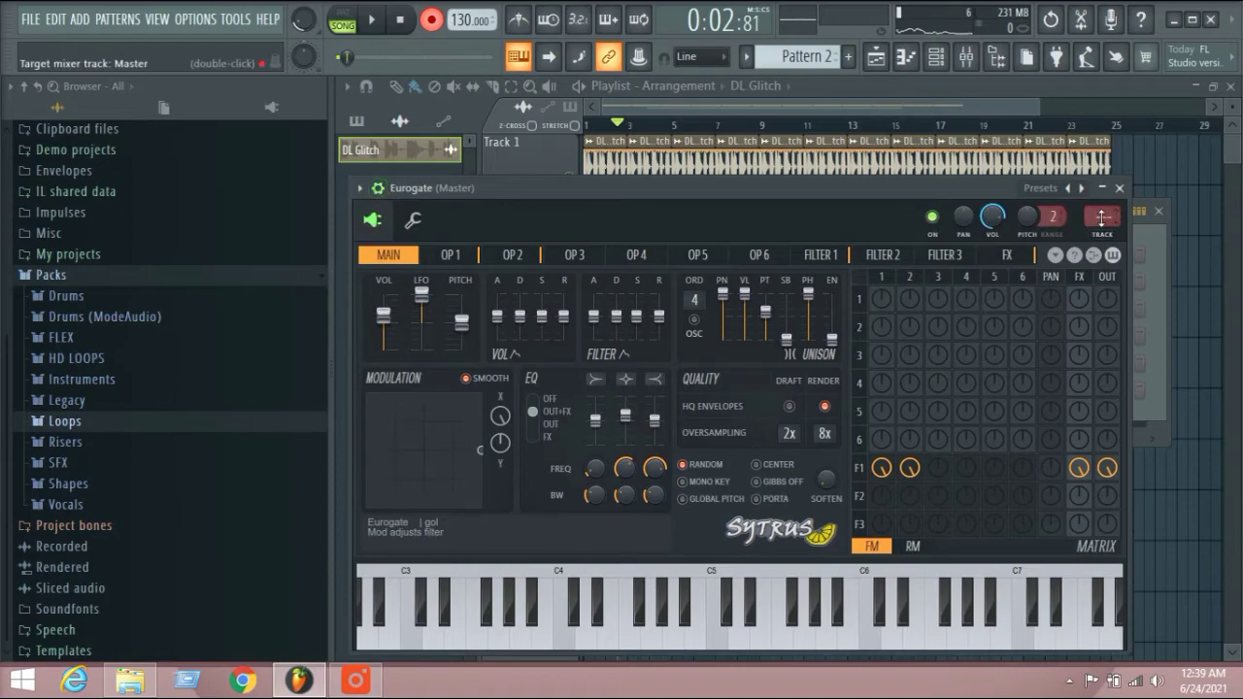
pyautogui.click(966, 56)
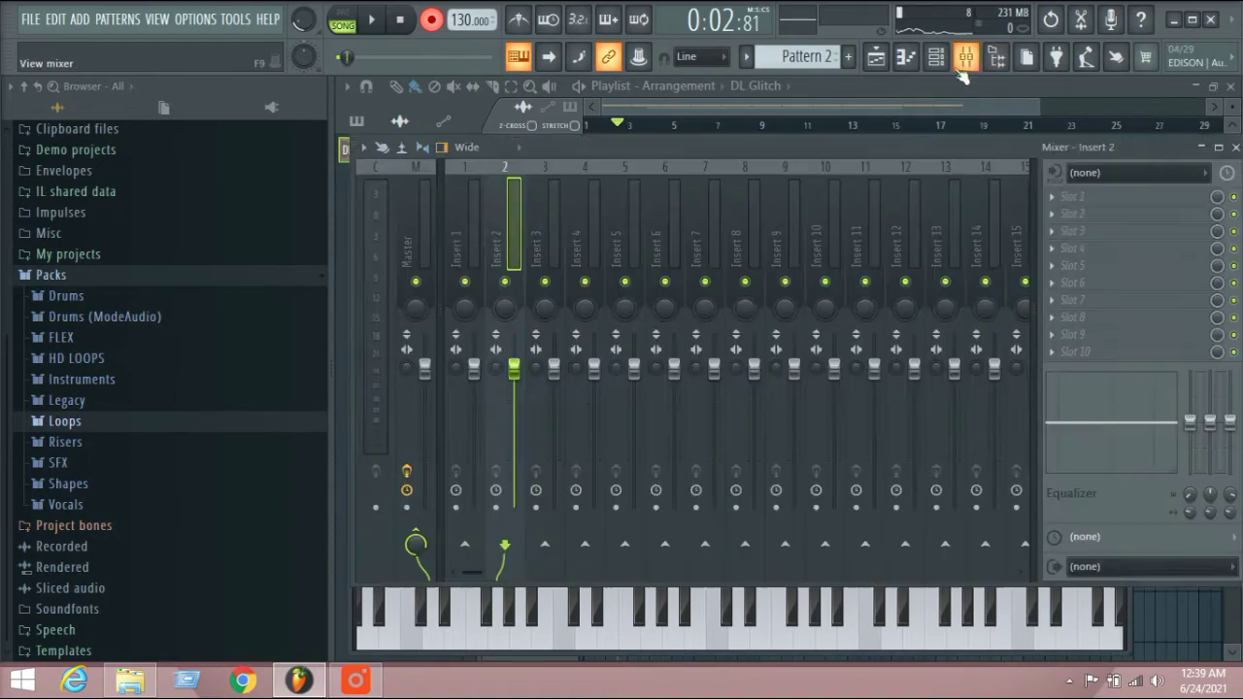
pyautogui.click(772, 107)
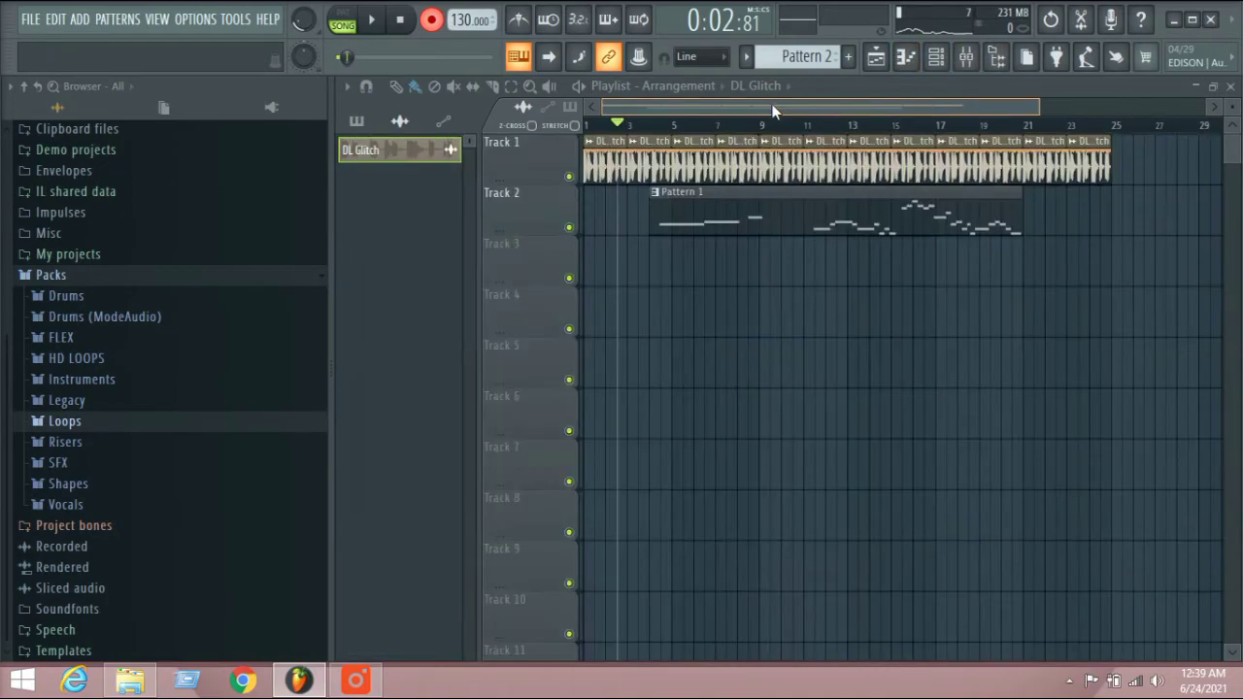
# Step: Play the song from about bar 4 and examine the Insert 1 and Insert 2 levels in the mixer, then pause playback
pyautogui.click(662, 127)
pyautogui.press('space')
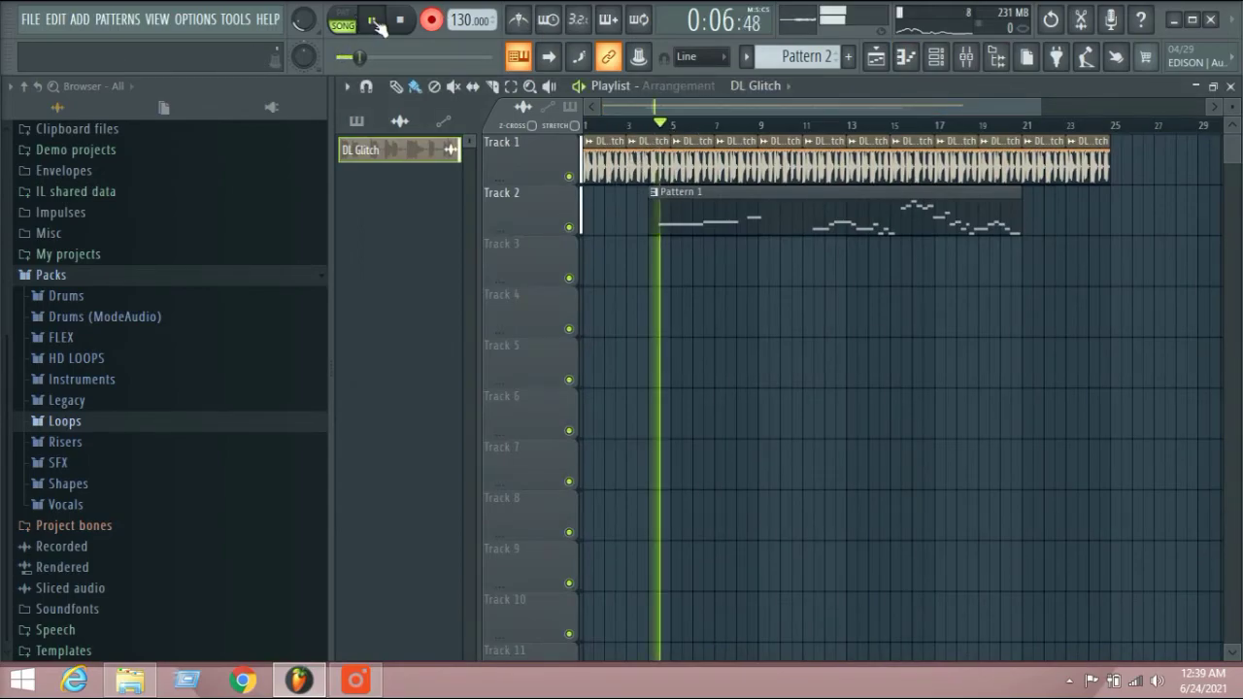
pyautogui.click(966, 56)
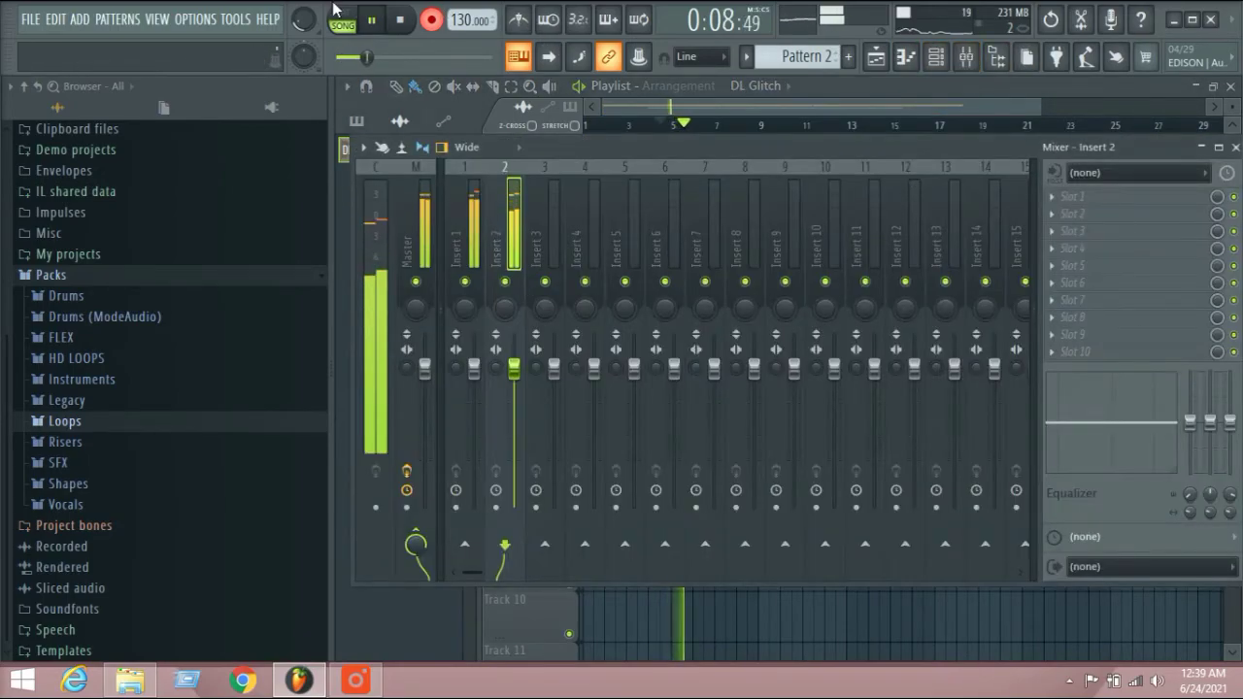
pyautogui.click(371, 19)
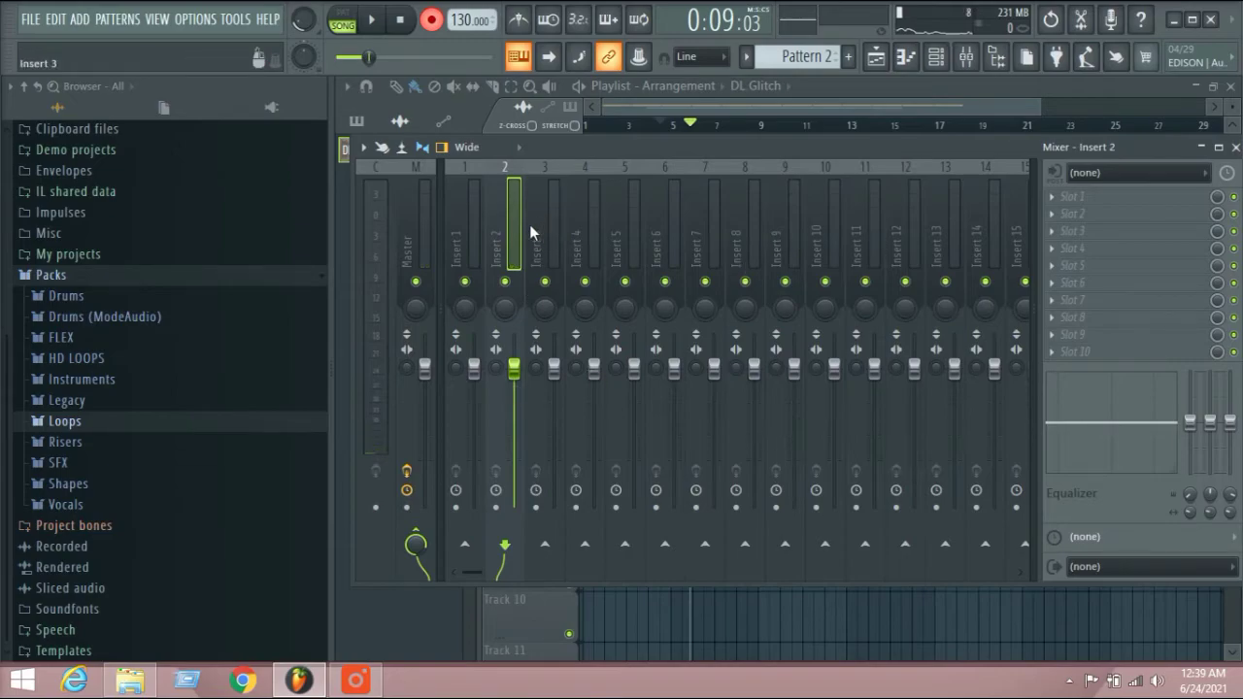
# Step: Lower the volume faders of Insert 2 and Insert 1 in the mixer and return to the playlist
pyautogui.moveTo(514, 367); pyautogui.dragTo(474, 389)
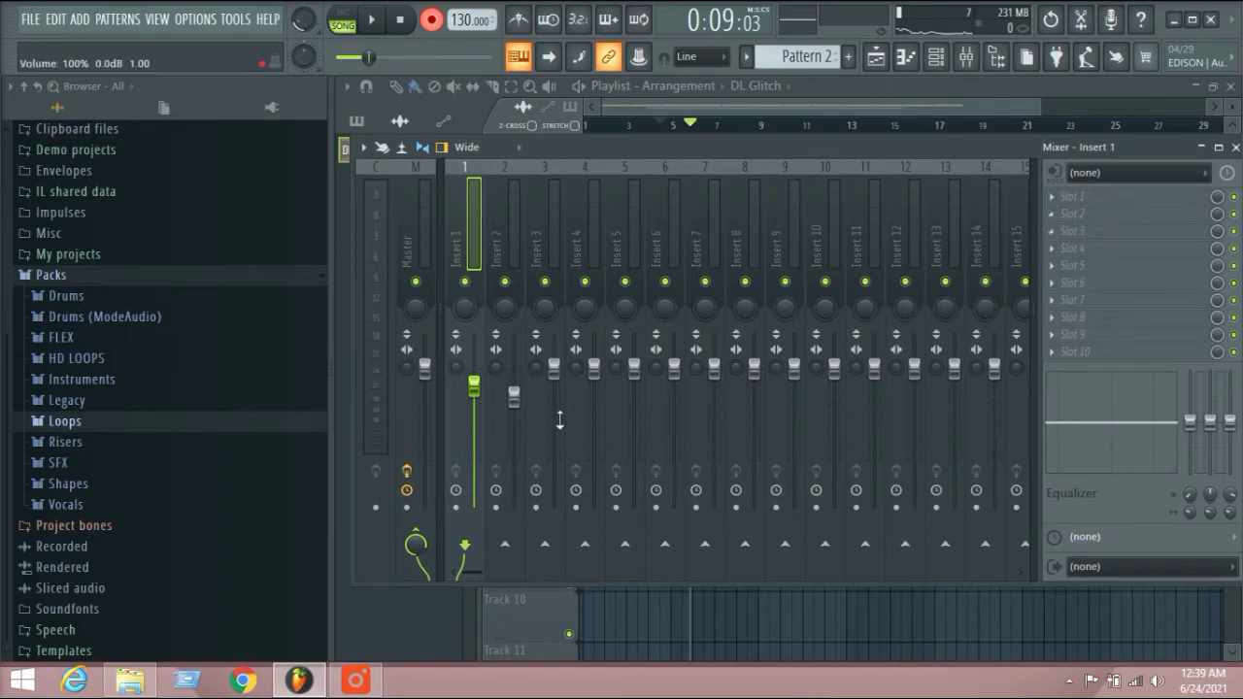
pyautogui.click(723, 99)
pyautogui.moveTo(729, 107)
pyautogui.mouseDown()
pyautogui.moveTo(756, 107)
pyautogui.moveTo(725, 107)
pyautogui.mouseUp()
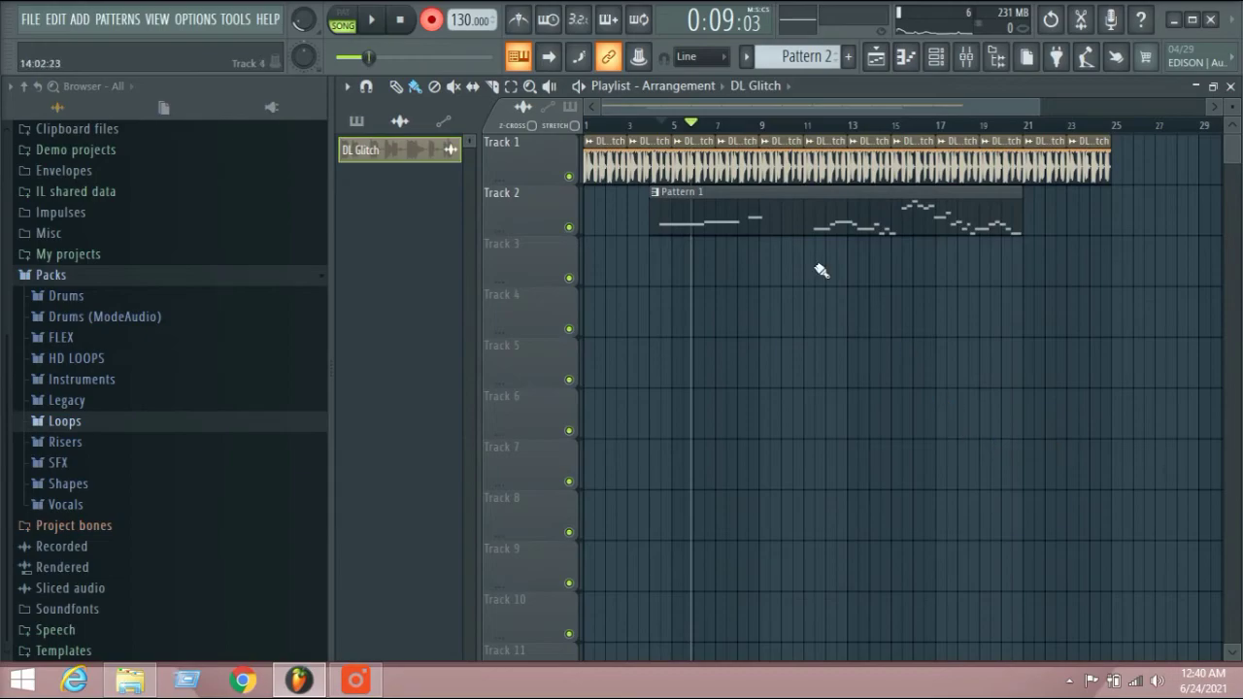
pyautogui.moveTo(1046, 107)
pyautogui.mouseDown()
pyautogui.moveTo(1098, 105)
pyautogui.moveTo(1069, 106)
pyautogui.mouseUp()
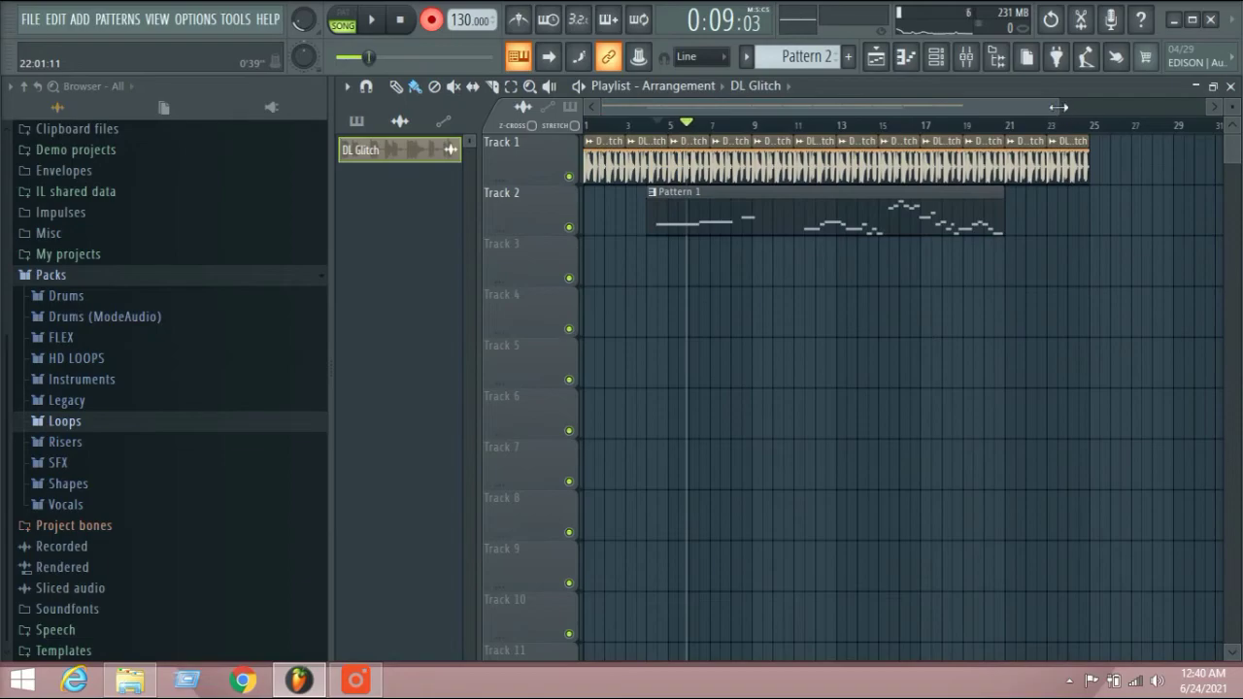
pyautogui.moveTo(1059, 107); pyautogui.dragTo(979, 106)
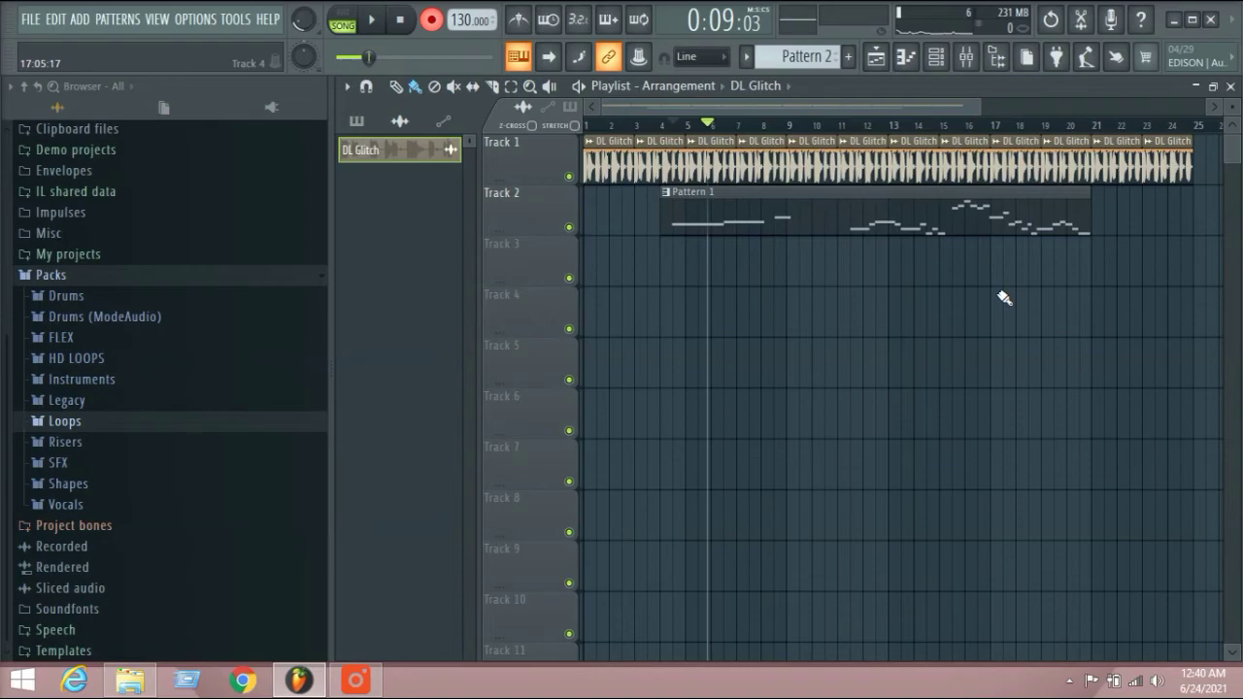
pyautogui.moveTo(981, 103); pyautogui.dragTo(1073, 105)
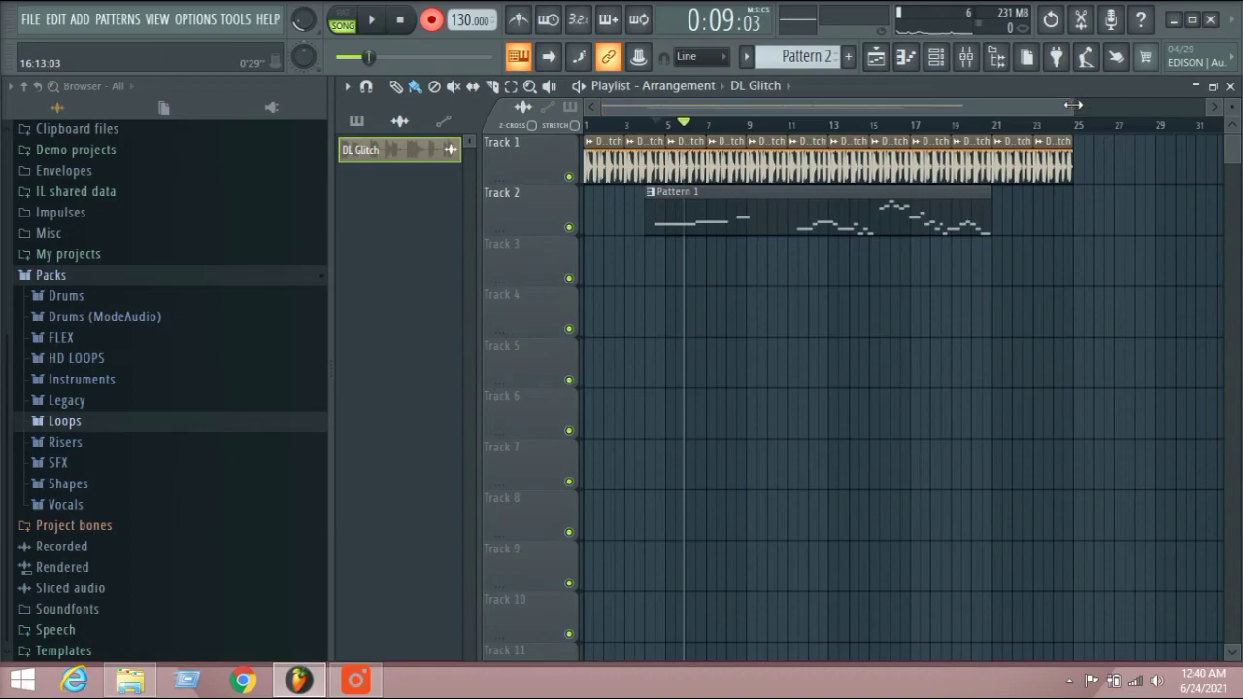